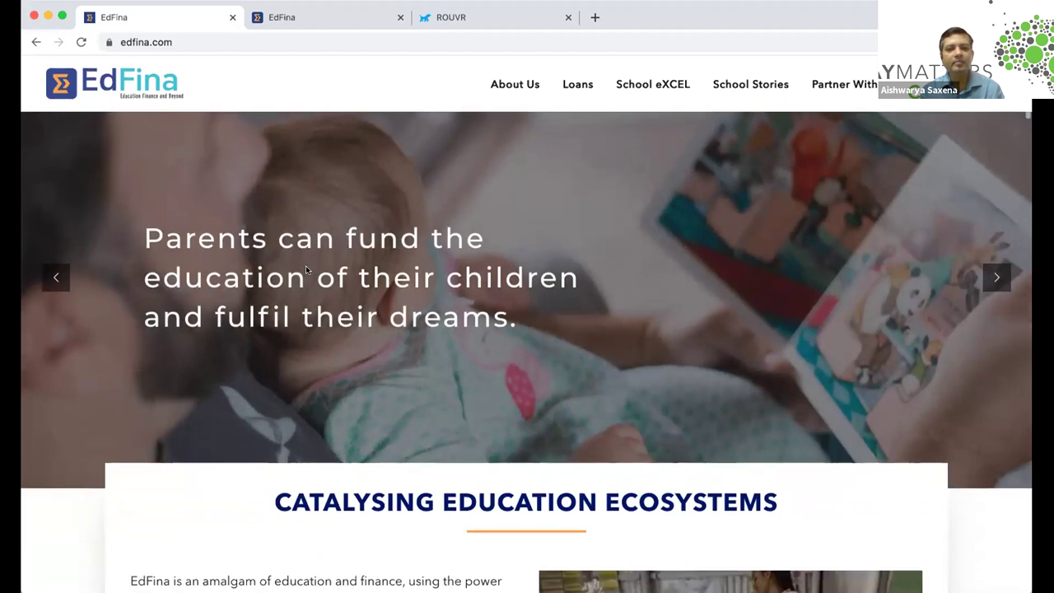
Review the EdFina home page from the introduction through entities, impact metrics and loans to the Value Added Services section.
scroll(306, 270, down, 7)
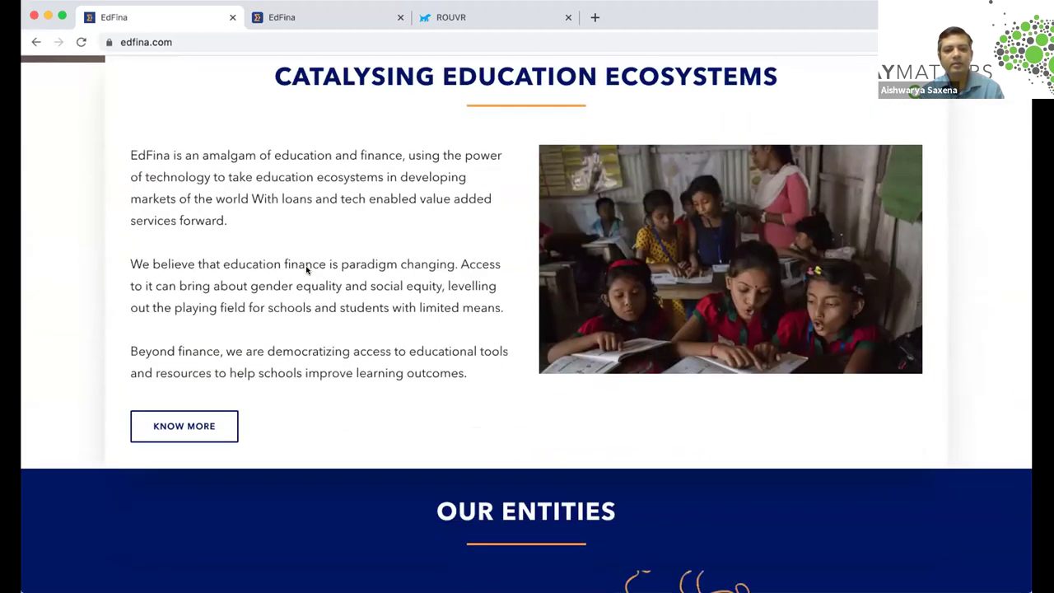
scroll(305, 270, down, 5)
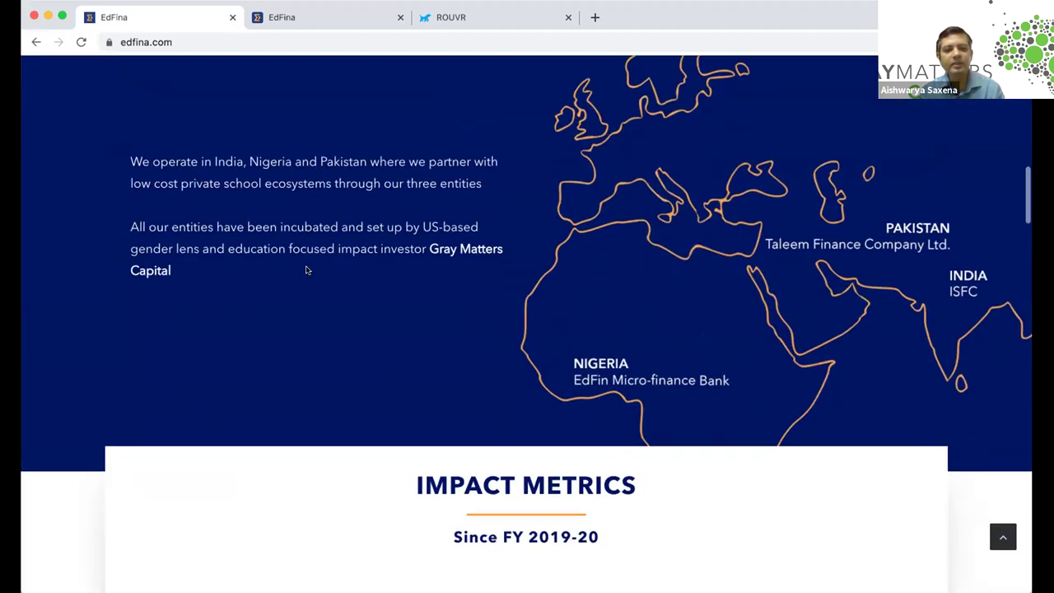
scroll(305, 270, down, 1)
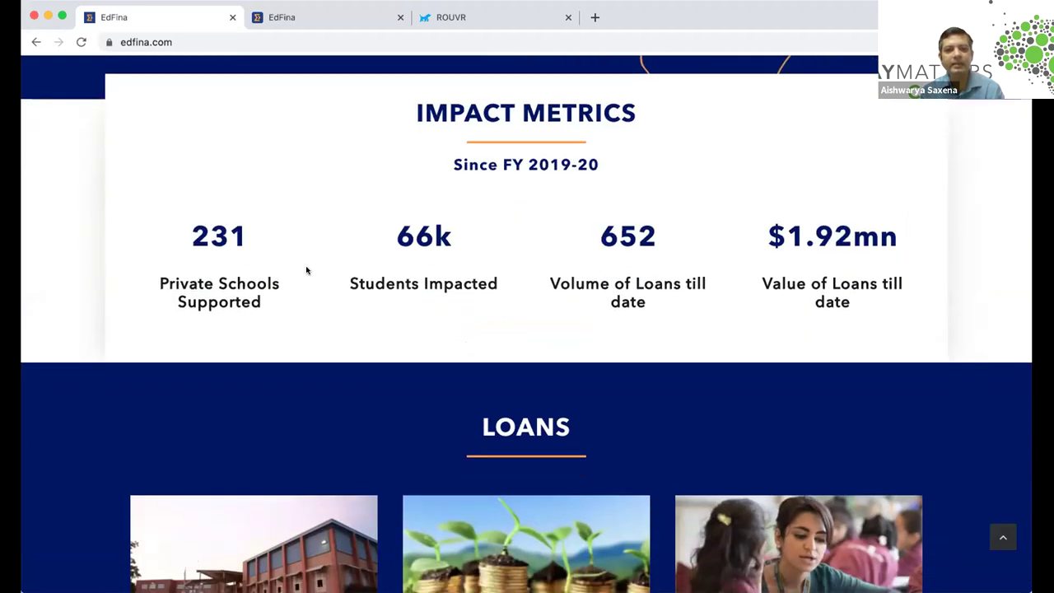
scroll(305, 270, down, 3)
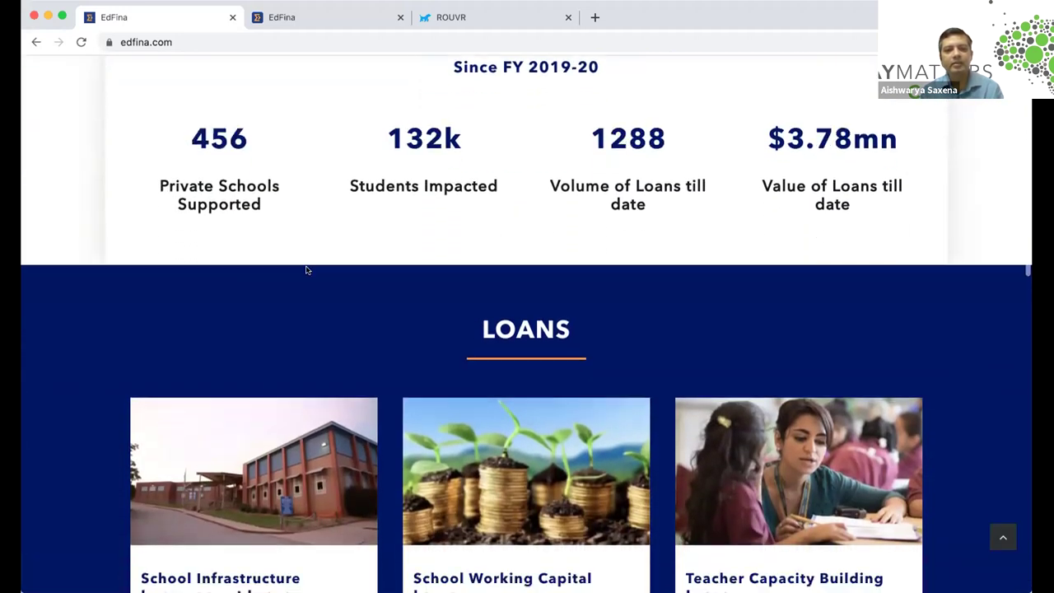
scroll(306, 270, down, 2)
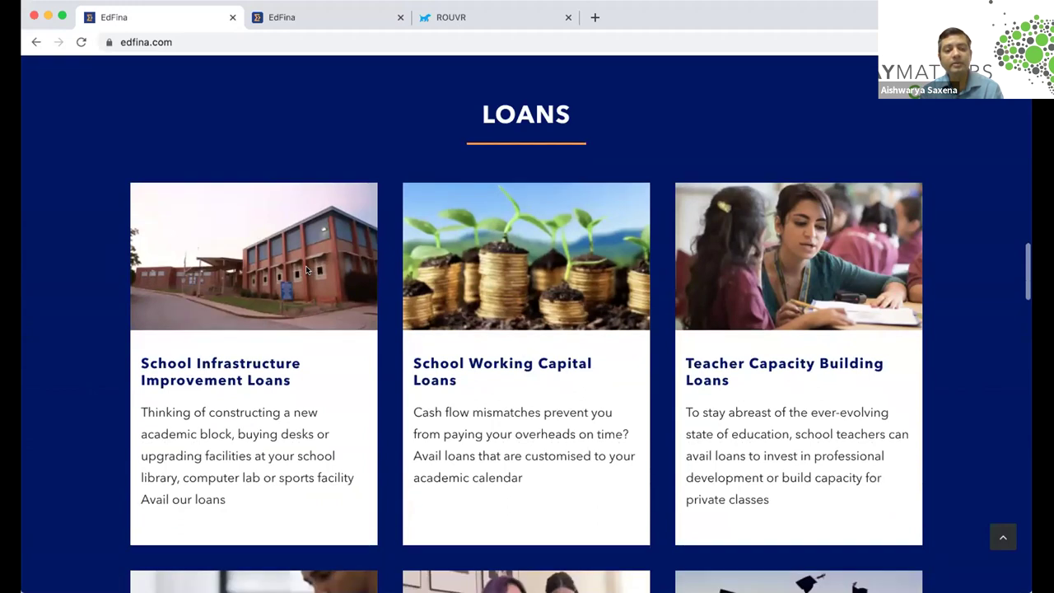
scroll(305, 269, down, 3)
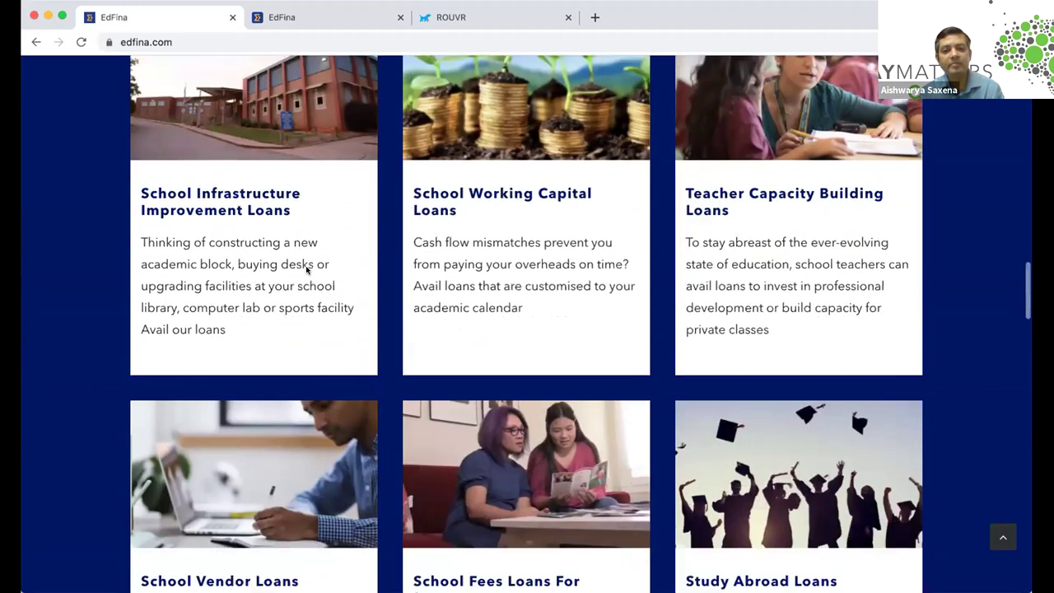
scroll(305, 270, down, 4)
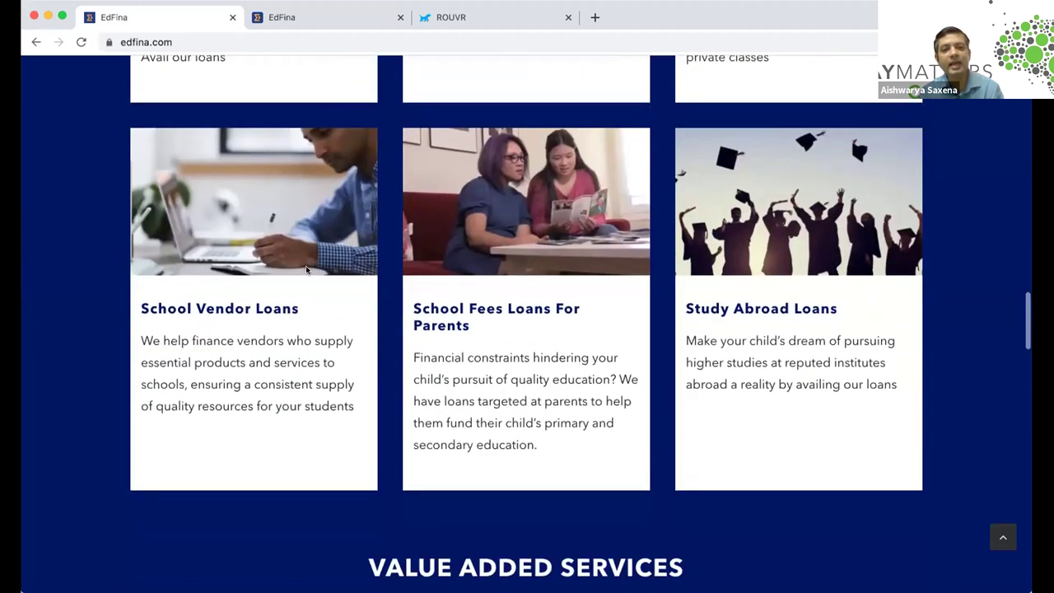
scroll(305, 270, down, 3)
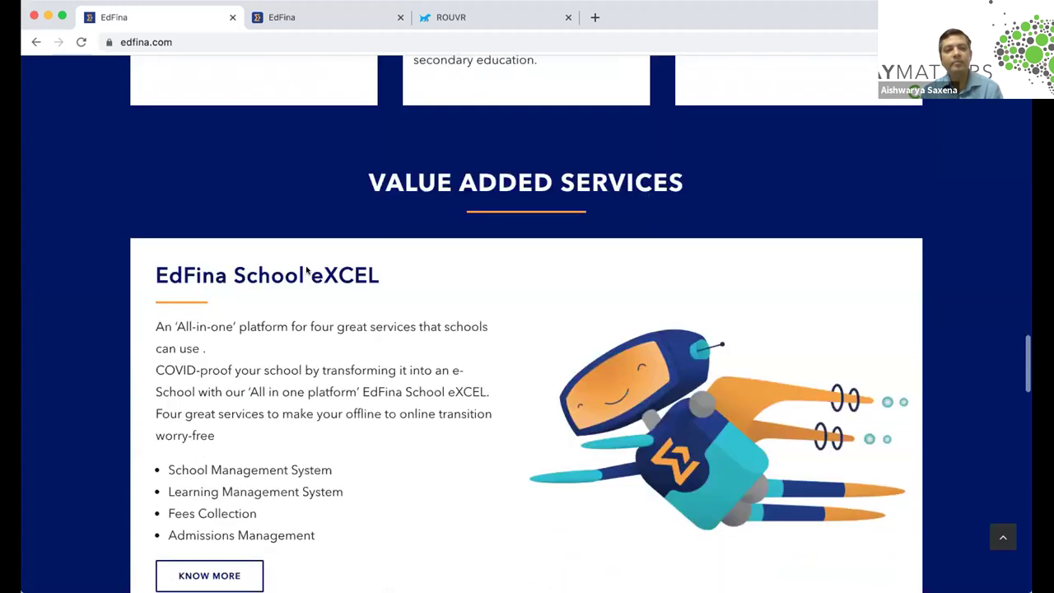
scroll(305, 270, down, 1)
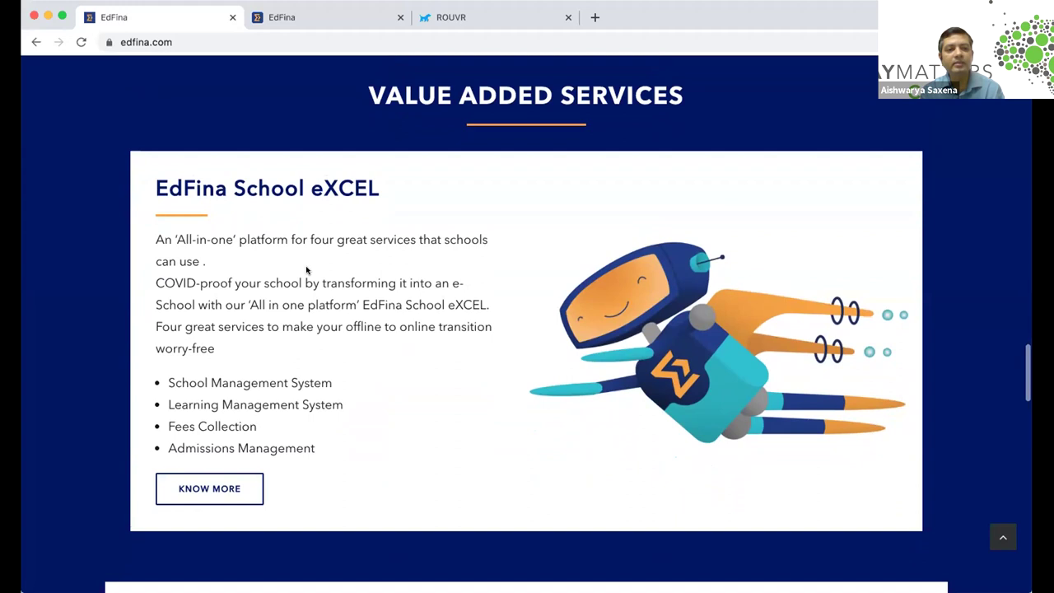
scroll(305, 270, up, 1)
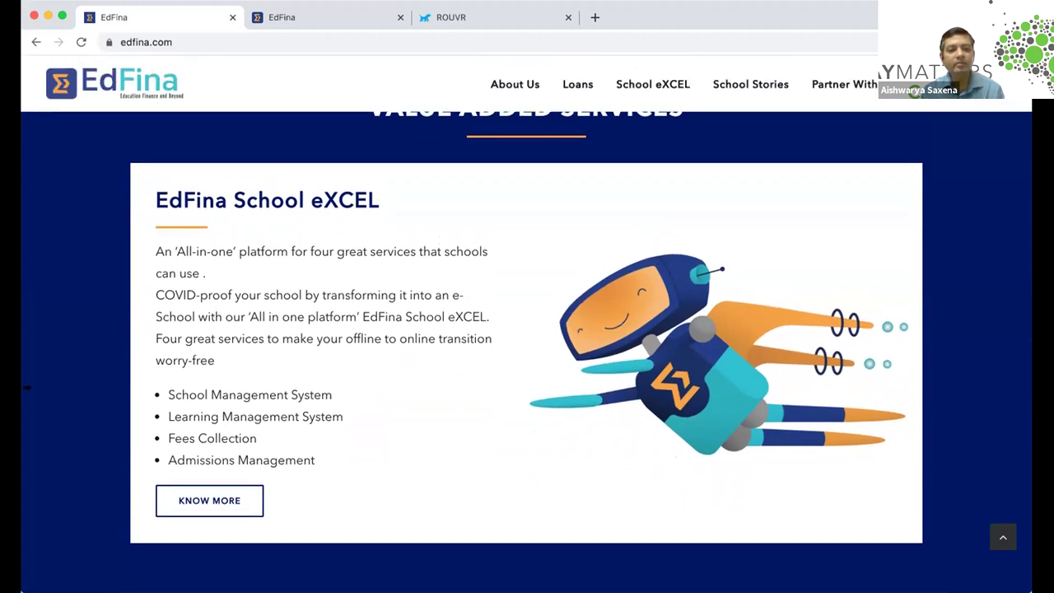
scroll(74, 348, up, 1)
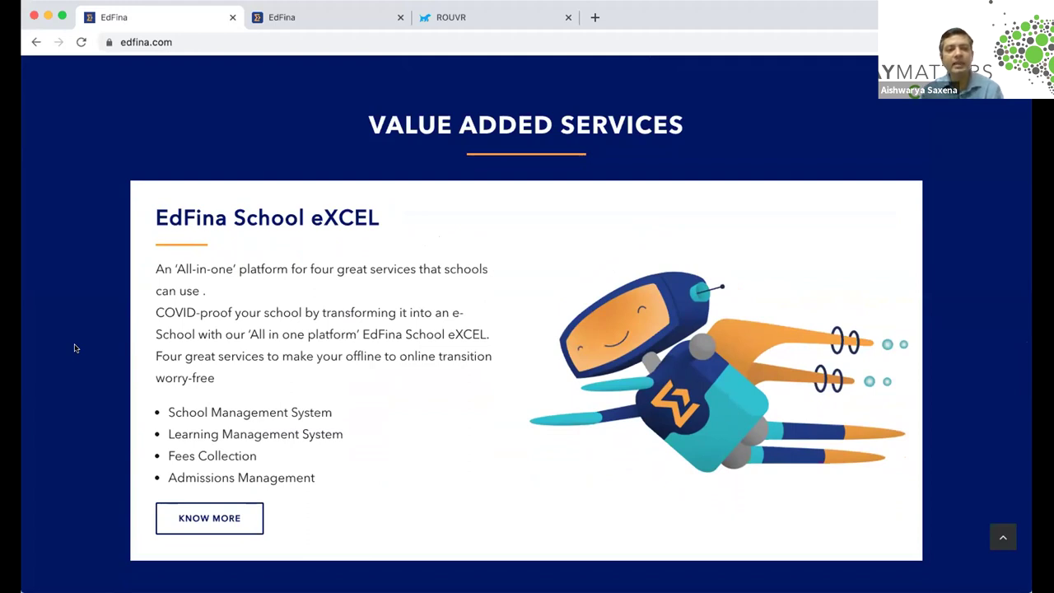
scroll(74, 348, up, 3)
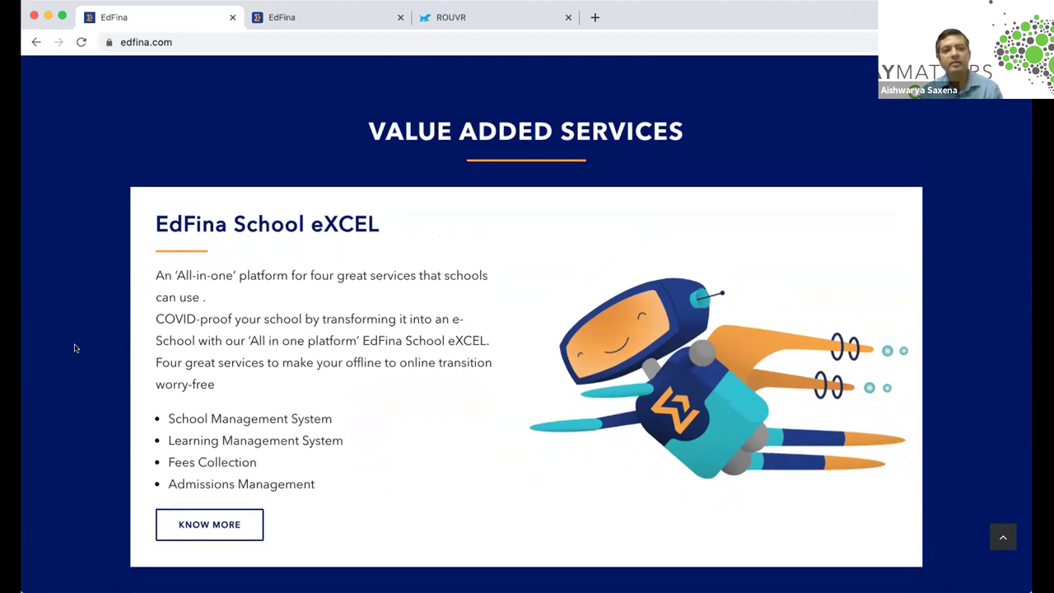
scroll(74, 349, down, 1)
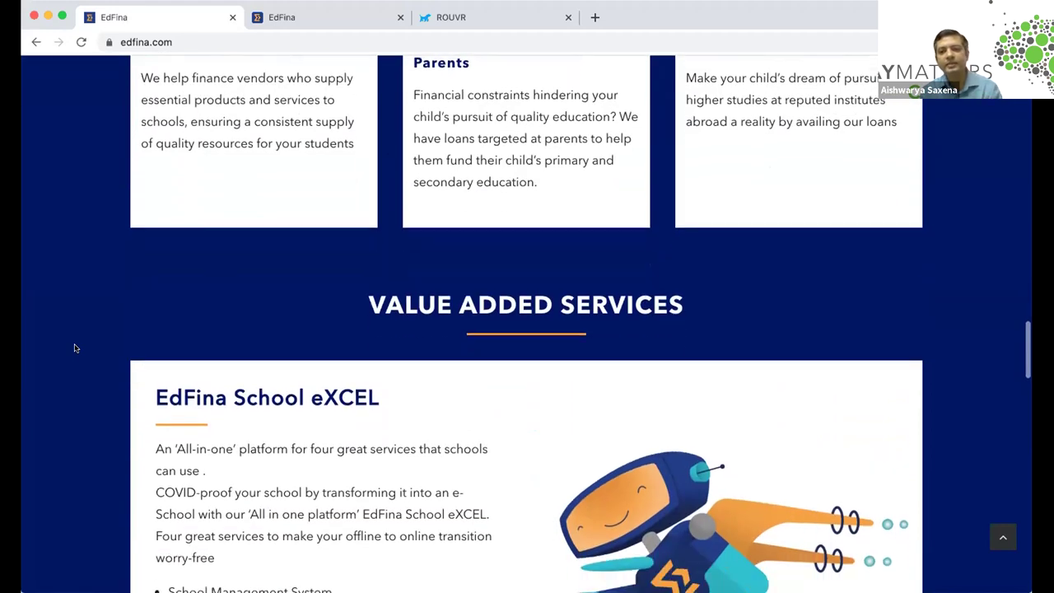
Go to the site's School eXCEL page and open the sign-up form for institute registration.
scroll(74, 348, up, 15)
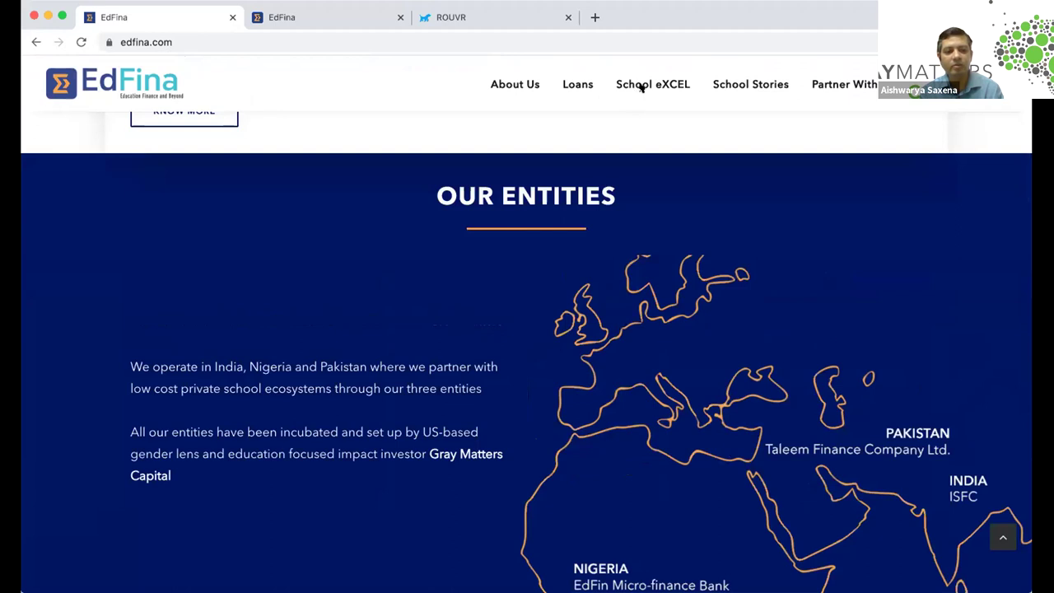
click(639, 87)
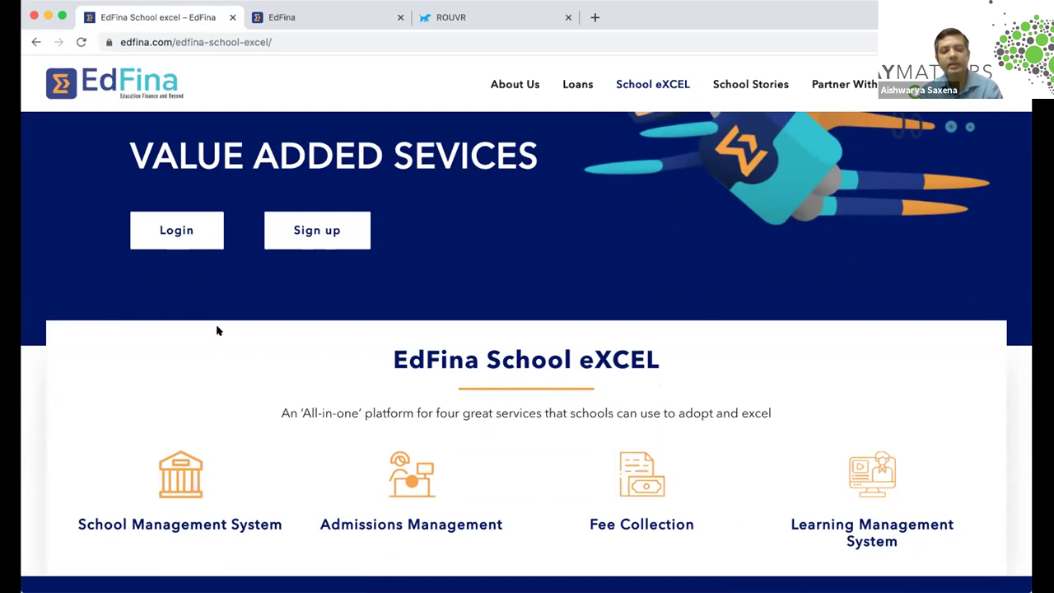
click(310, 244)
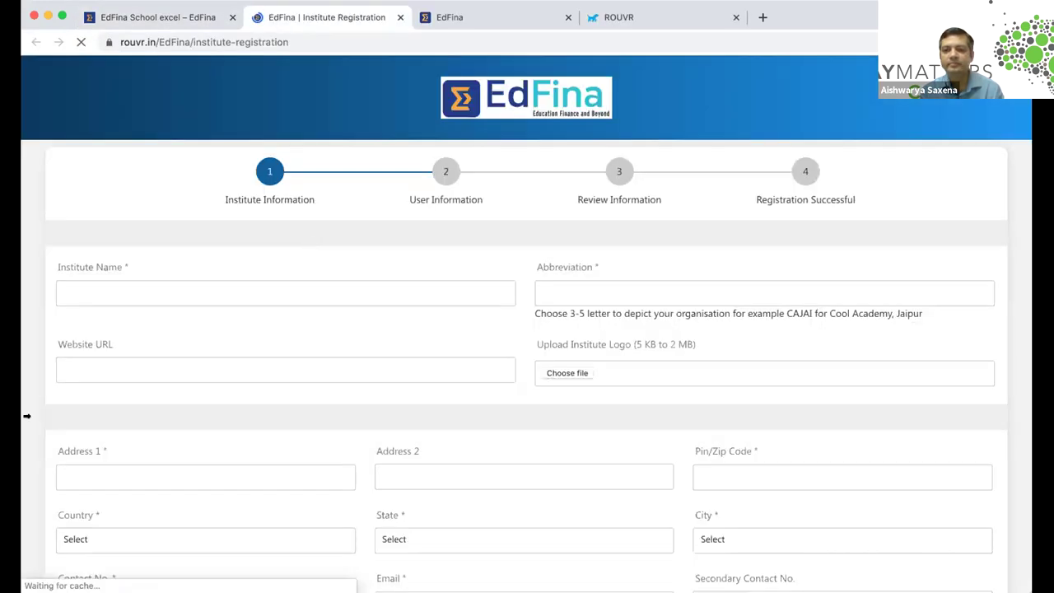
Examine the institute registration form's general information, contact information and package options.
scroll(26, 416, down, 1)
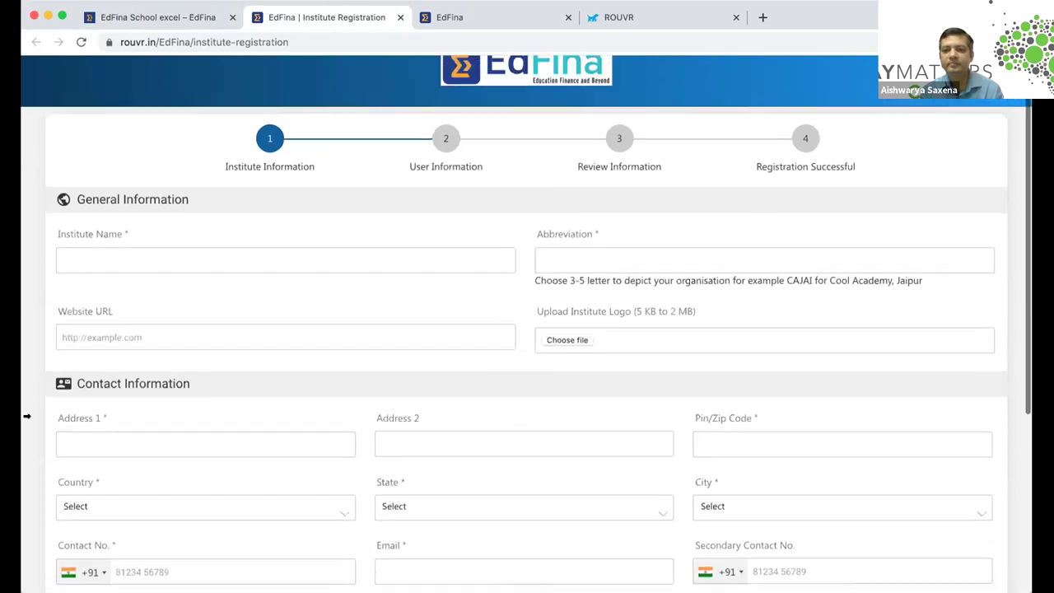
scroll(26, 416, up, 1)
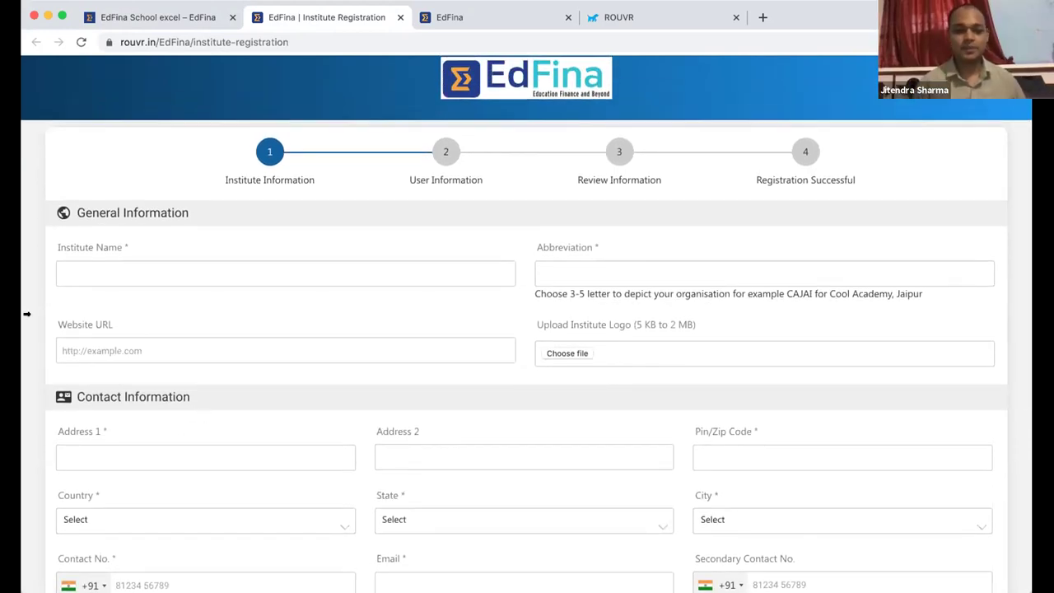
scroll(26, 314, down, 1)
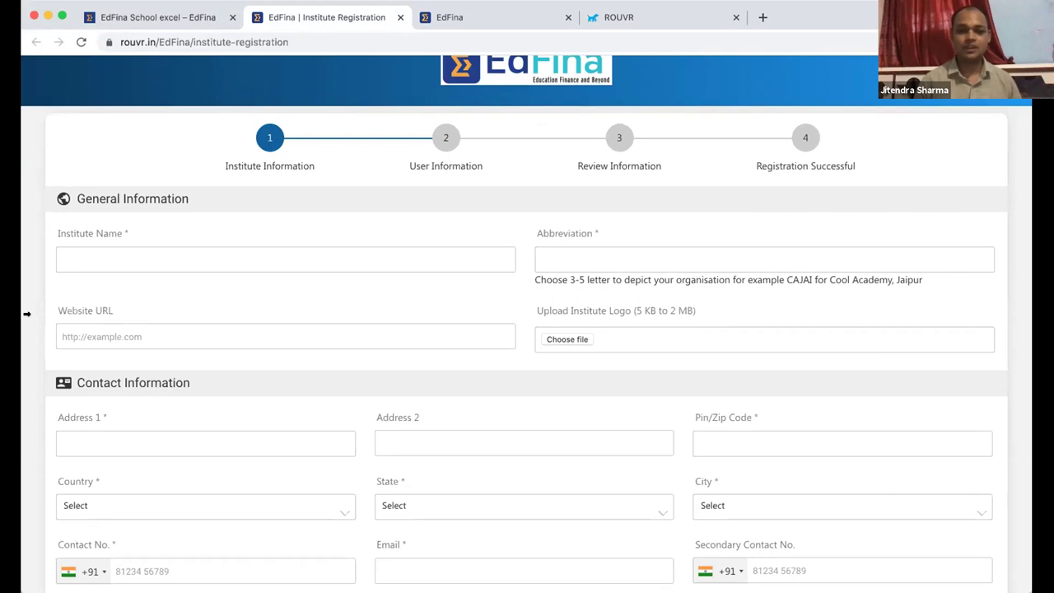
scroll(27, 313, down, 2)
scroll(27, 314, down, 1)
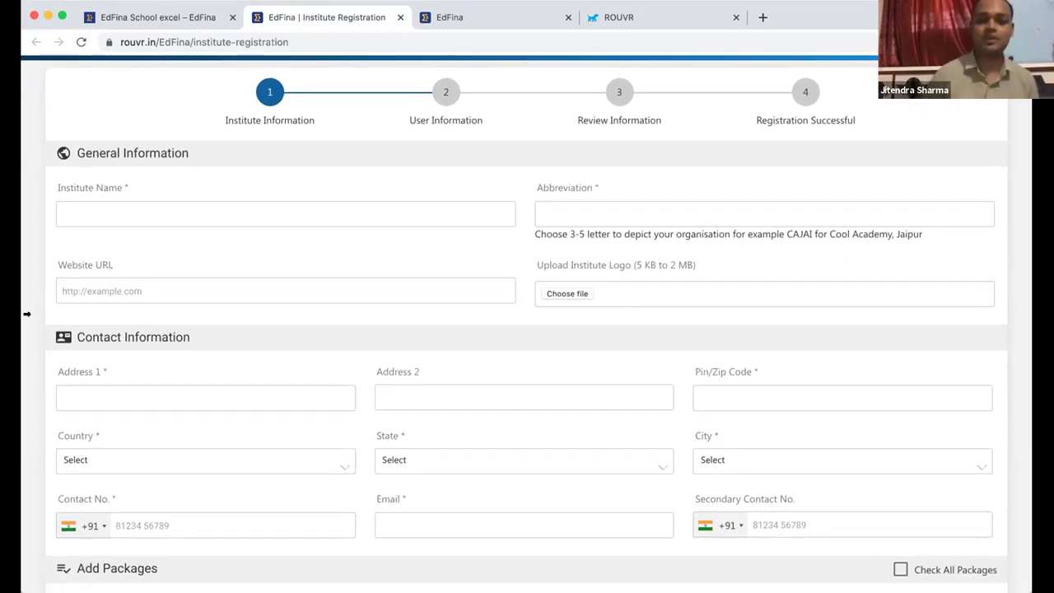
scroll(26, 314, down, 5)
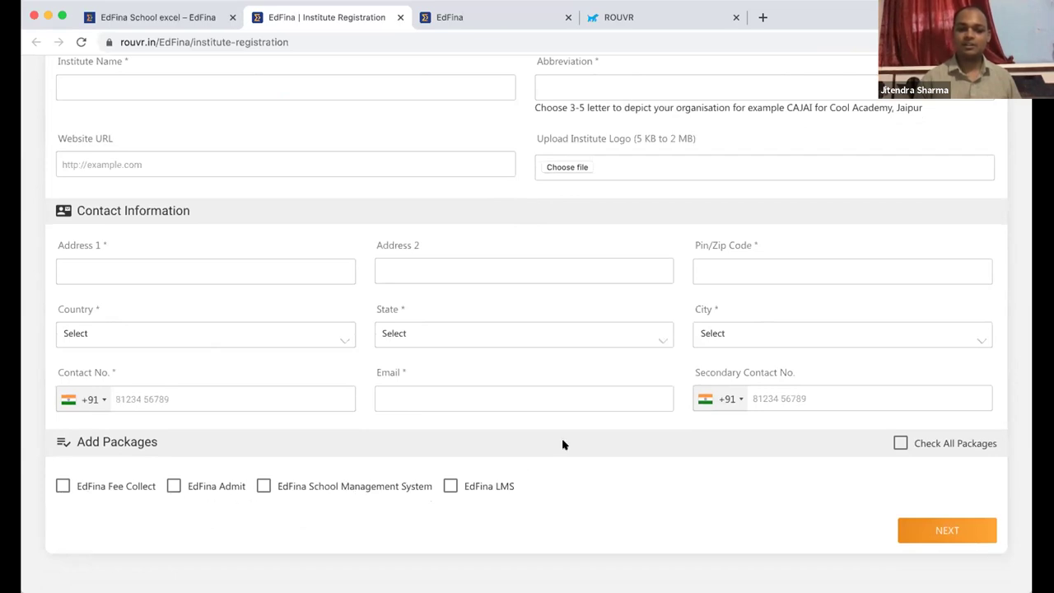
scroll(563, 444, up, 4)
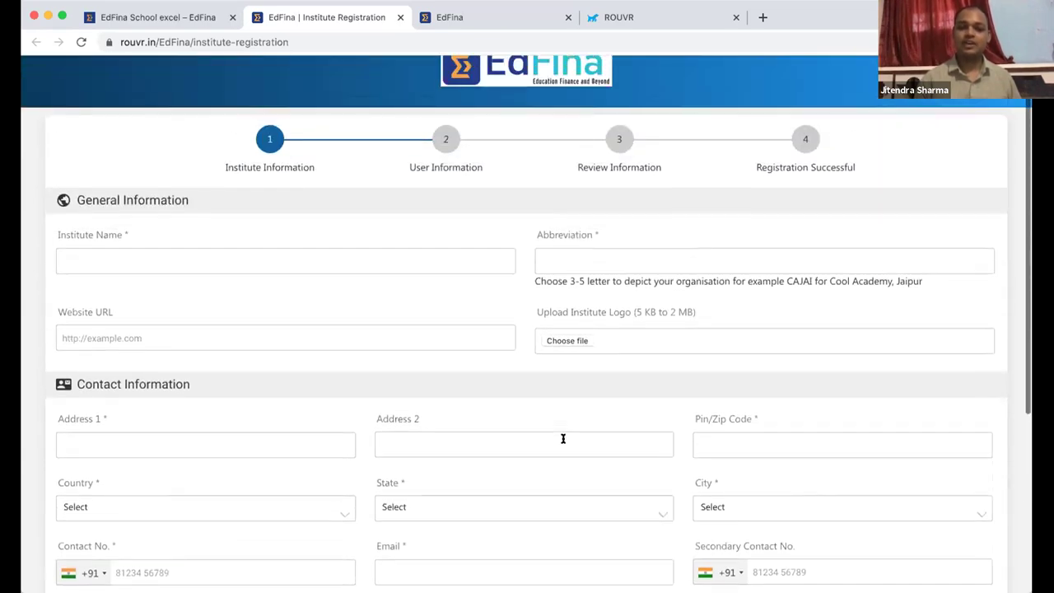
scroll(341, 423, up, 1)
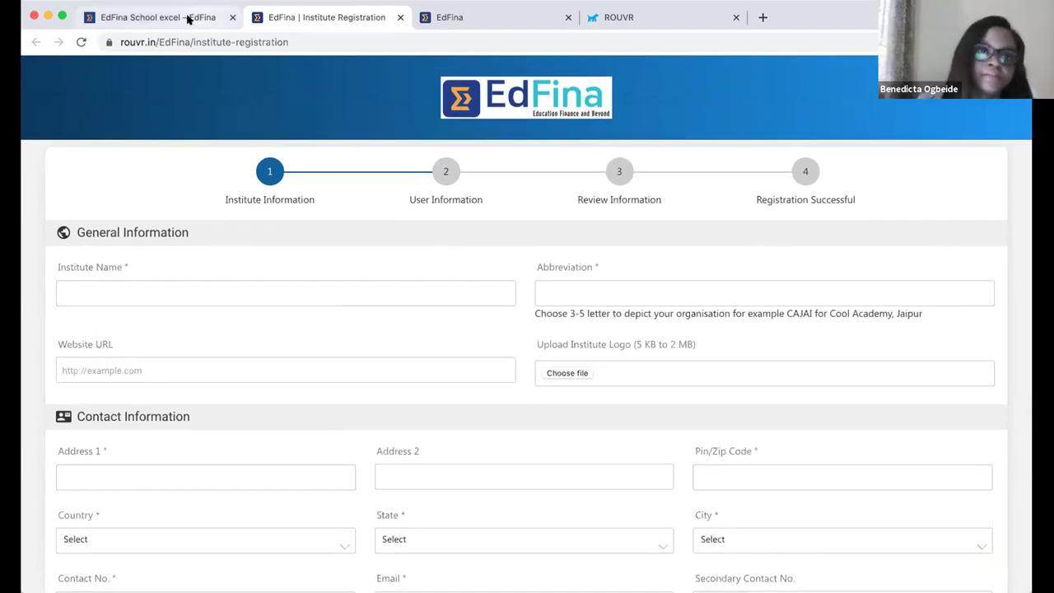
Switch to the already open EdFina login page and sign in with the saved Rouvr info account's email and password.
click(434, 21)
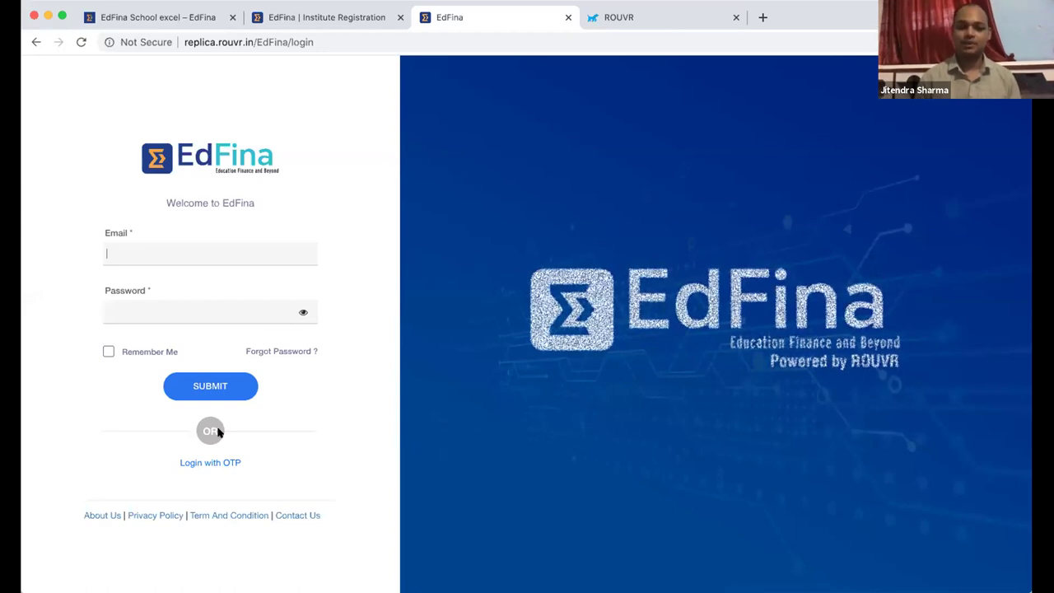
click(221, 257)
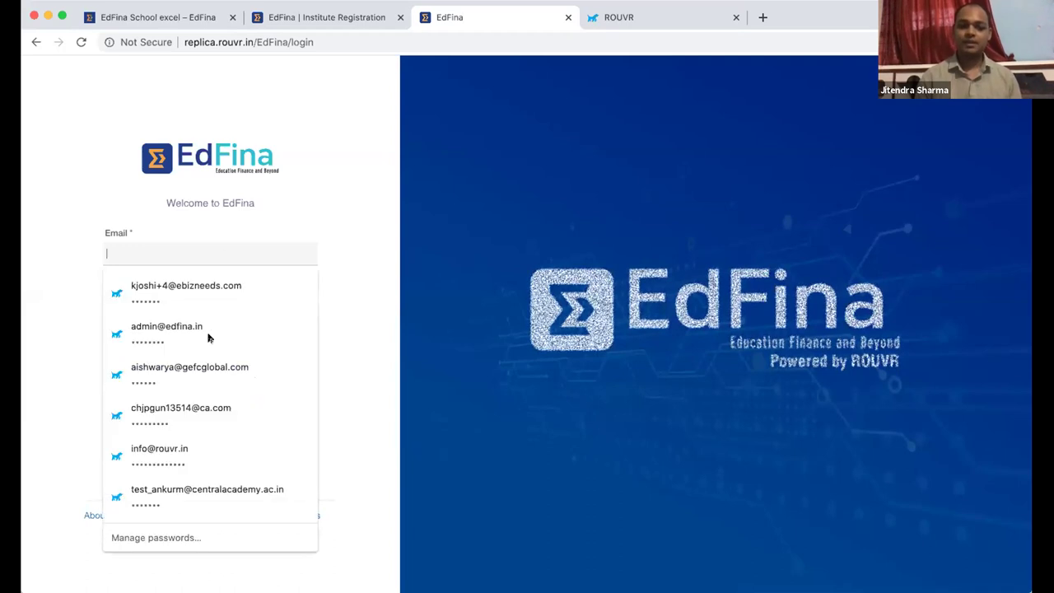
click(187, 449)
click(219, 384)
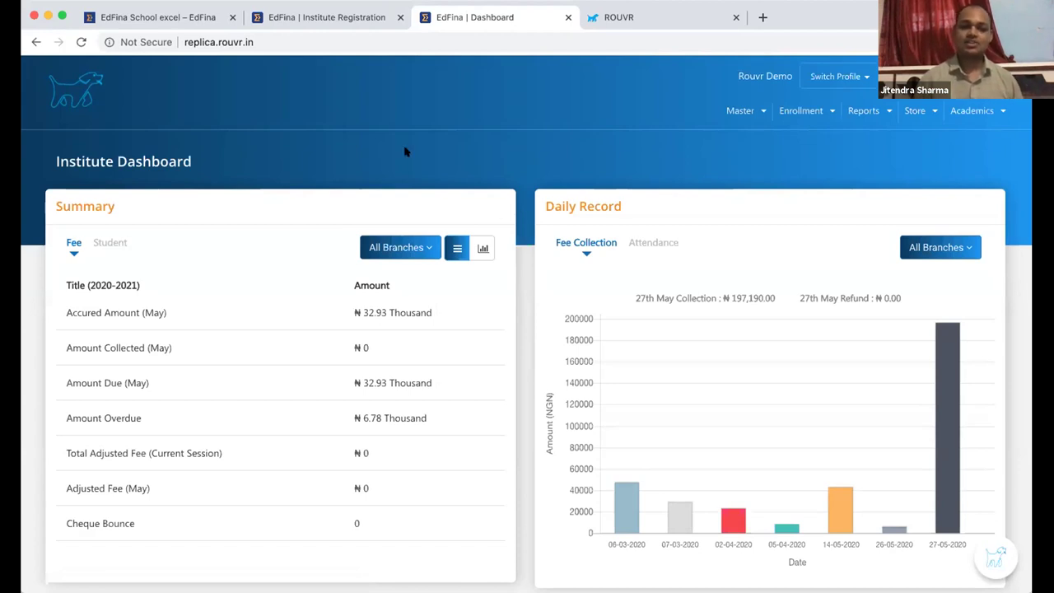
View the student figures in the Institute Dashboard's Summary and return to the fee figures.
scroll(212, 344, down, 1)
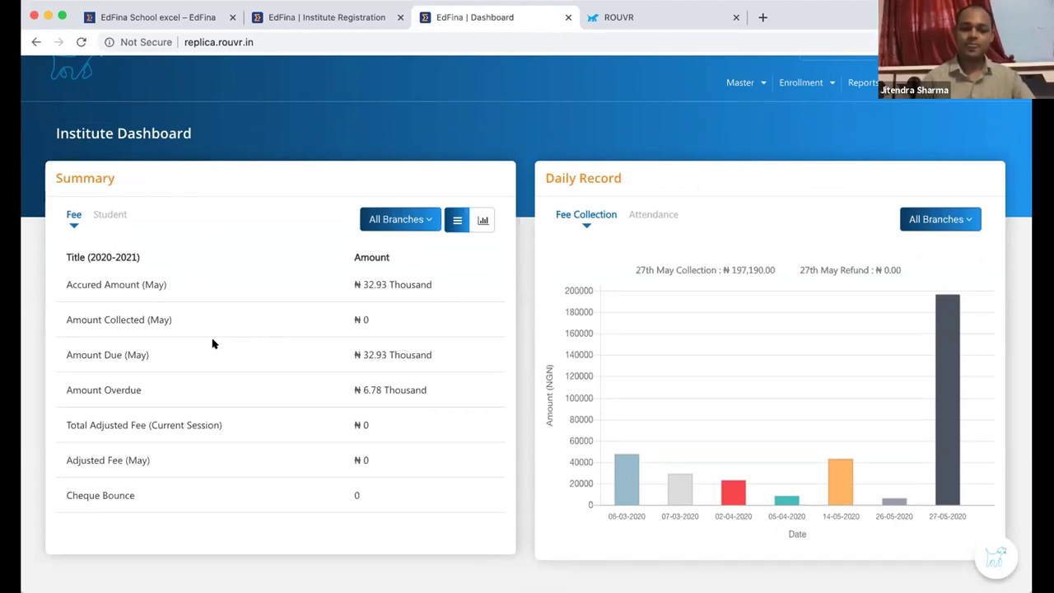
click(120, 214)
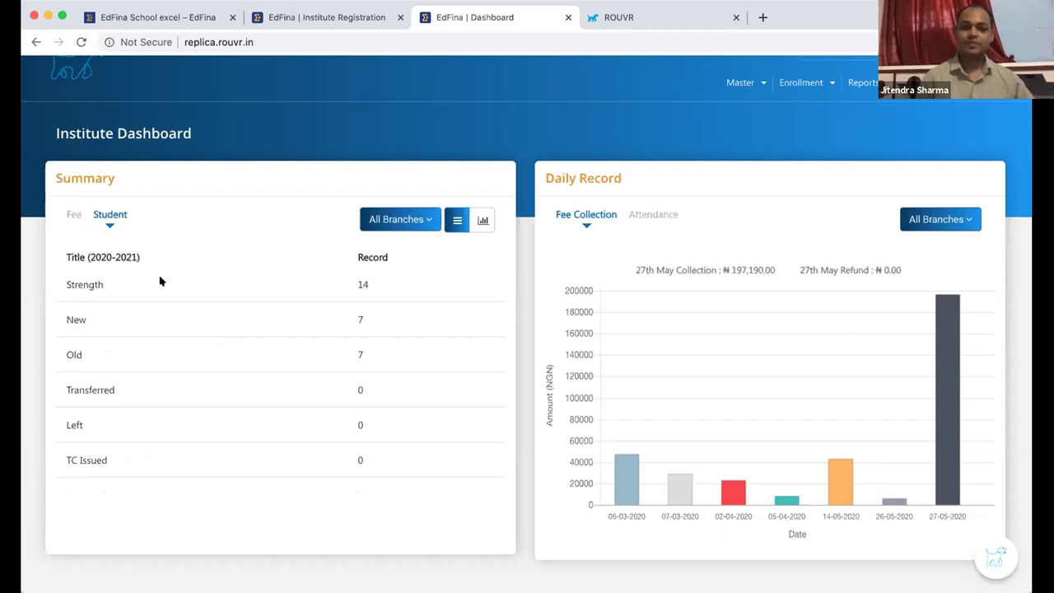
click(72, 215)
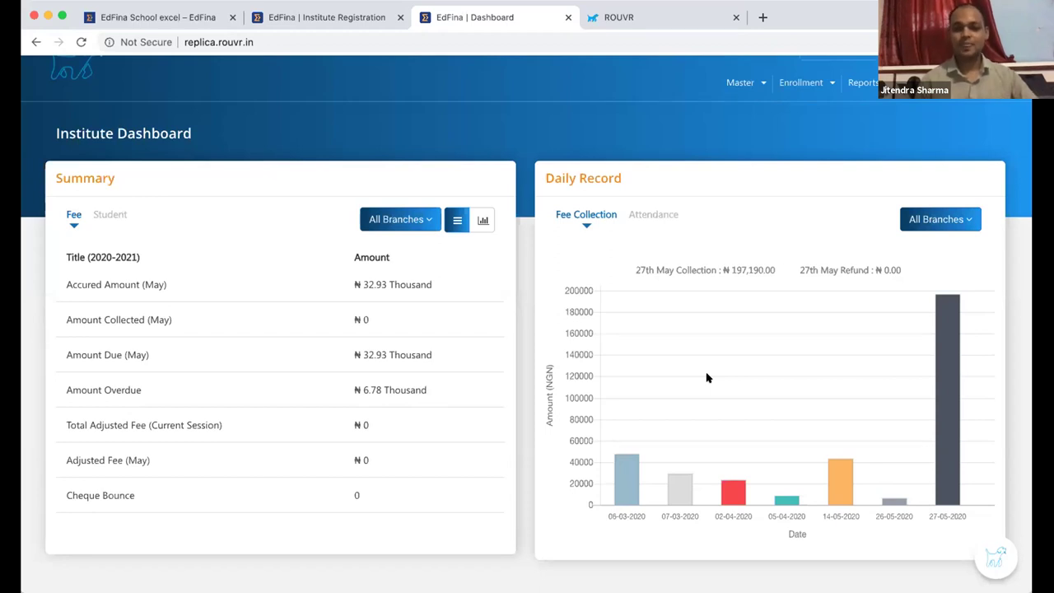
View the Attendance chart in the Daily Record and return to the Fee Collection chart.
click(663, 214)
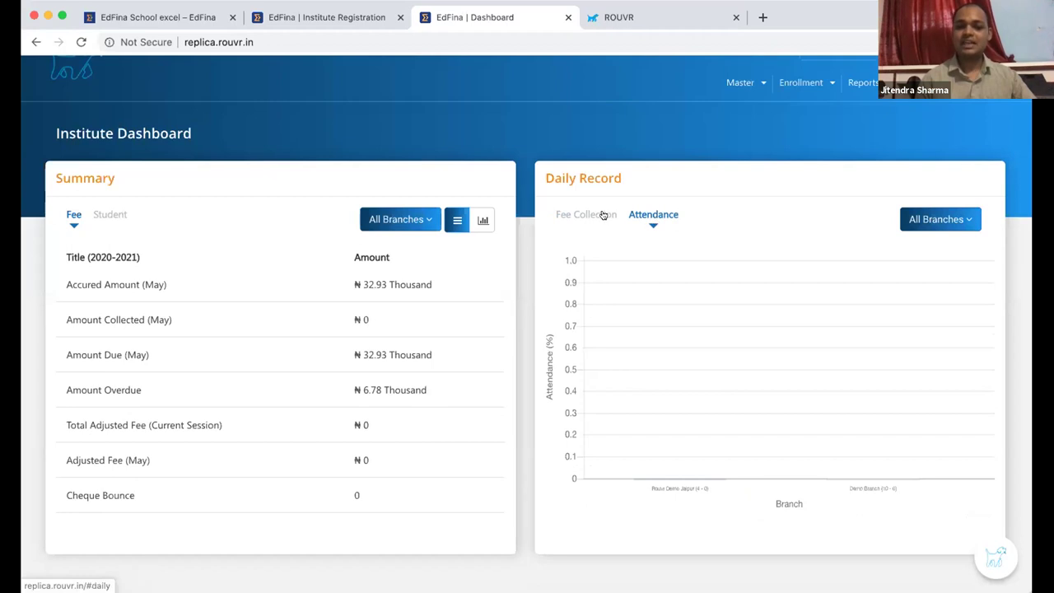
click(601, 214)
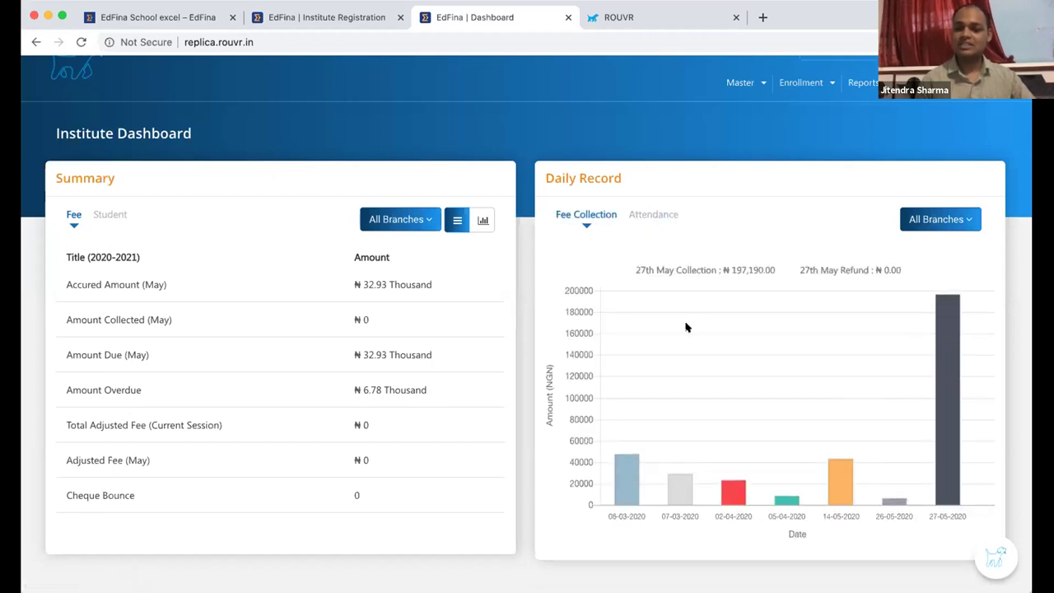
scroll(685, 327, up, 1)
scroll(685, 328, up, 1)
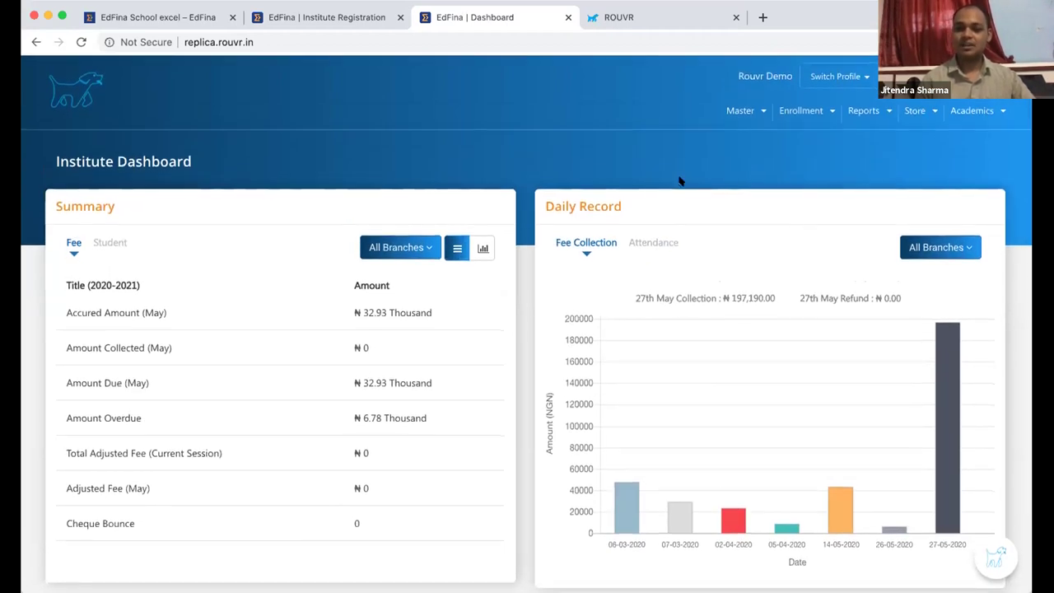
Compare the Summary's fee figures for Demo Branch and Rouvr Demo Jaipur, and return the filter to All Branches.
click(424, 249)
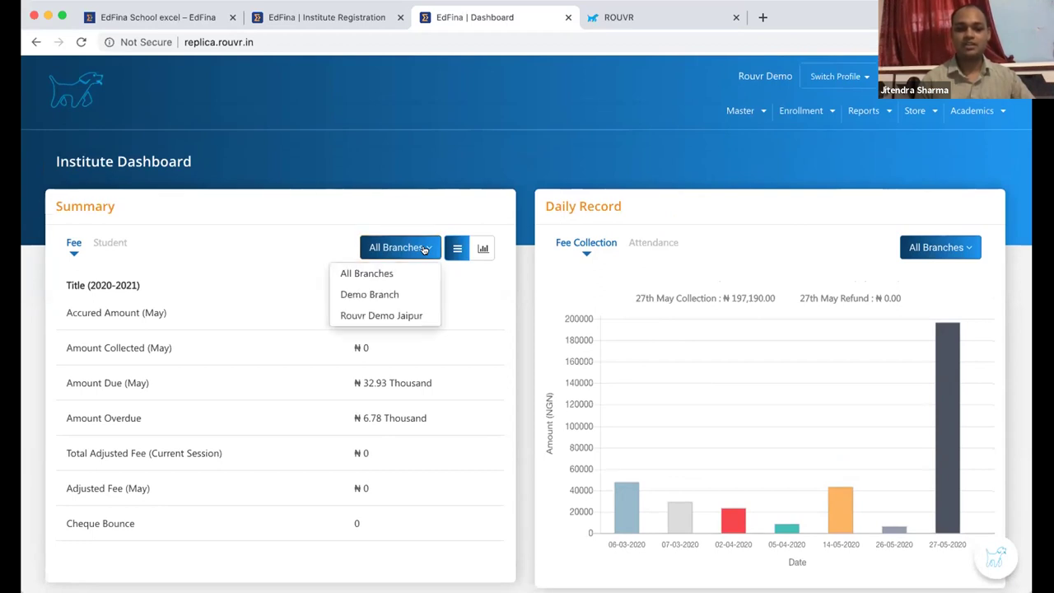
click(393, 295)
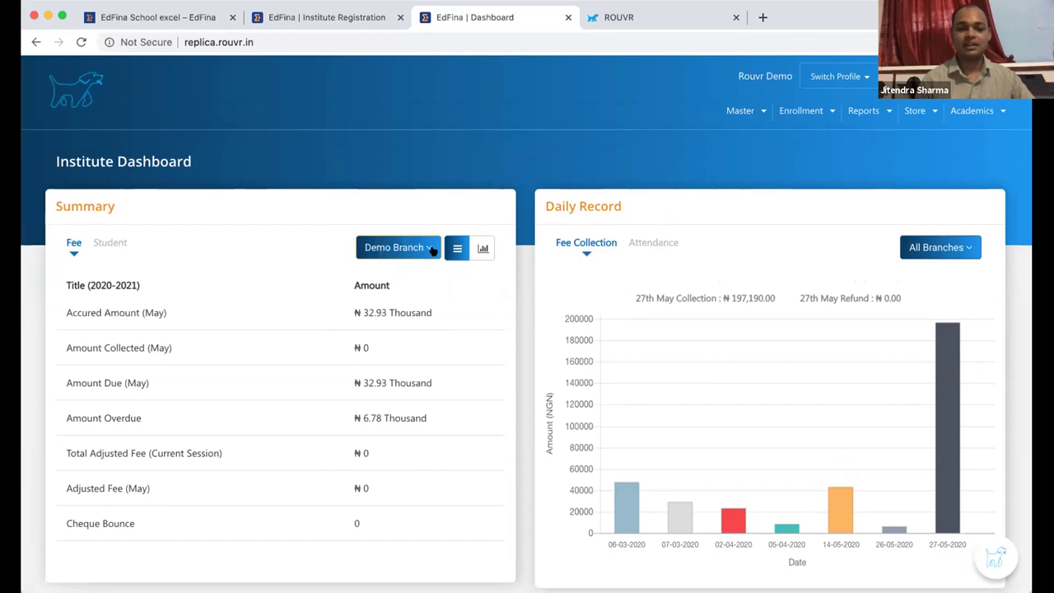
click(398, 248)
click(398, 315)
click(385, 247)
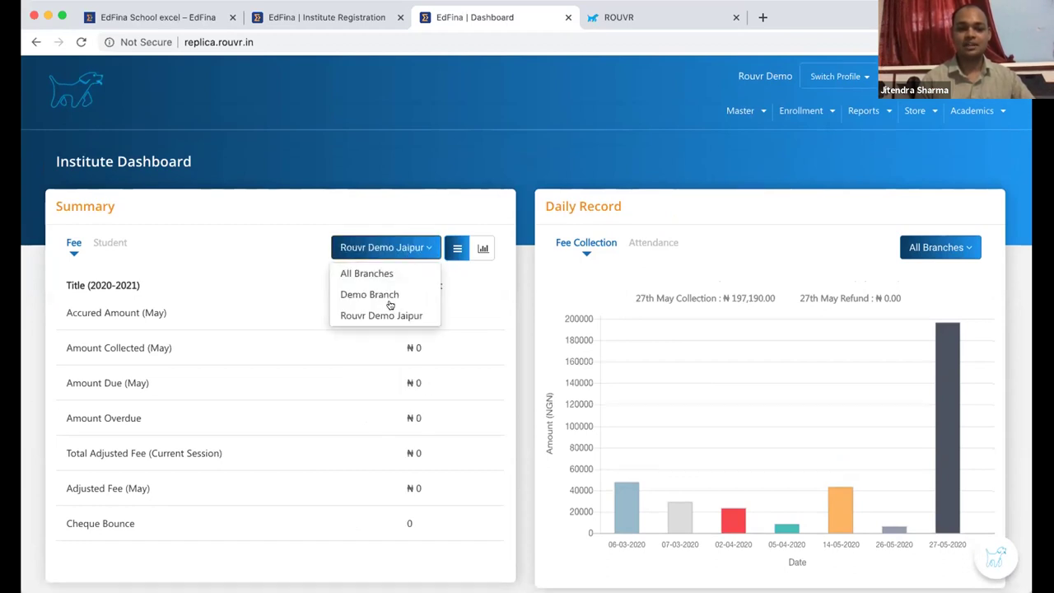
click(383, 294)
click(398, 247)
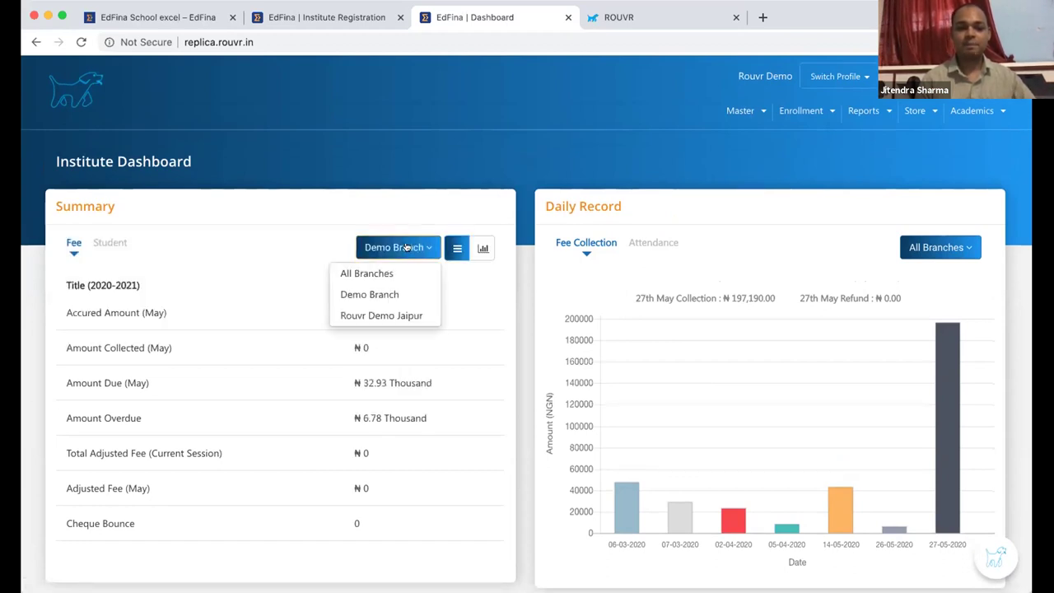
click(370, 272)
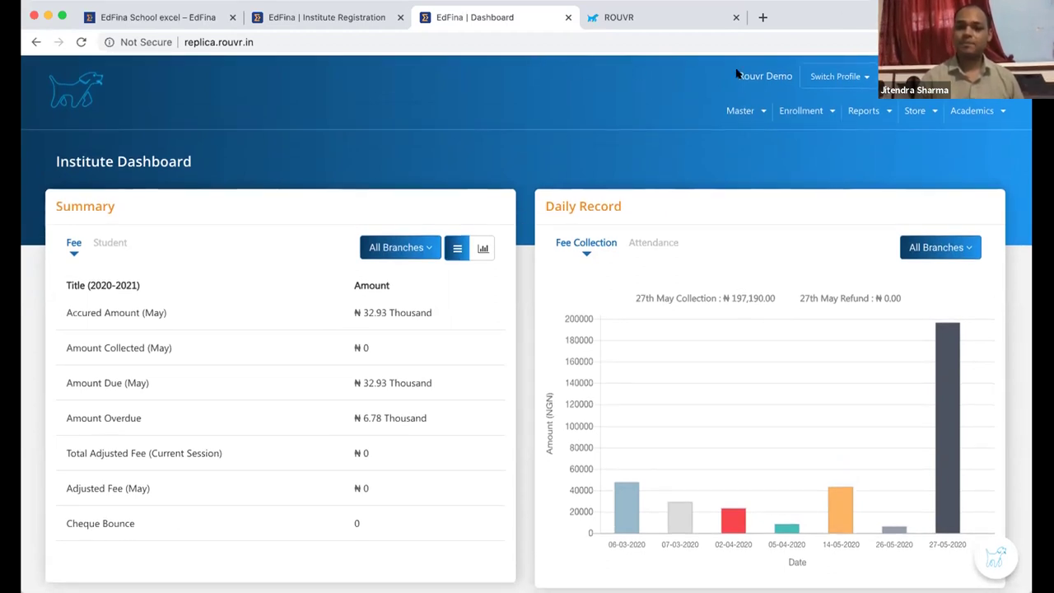
Switch the profile to Demo Branch of Rouvr Demo School and look over its dashboard.
click(848, 76)
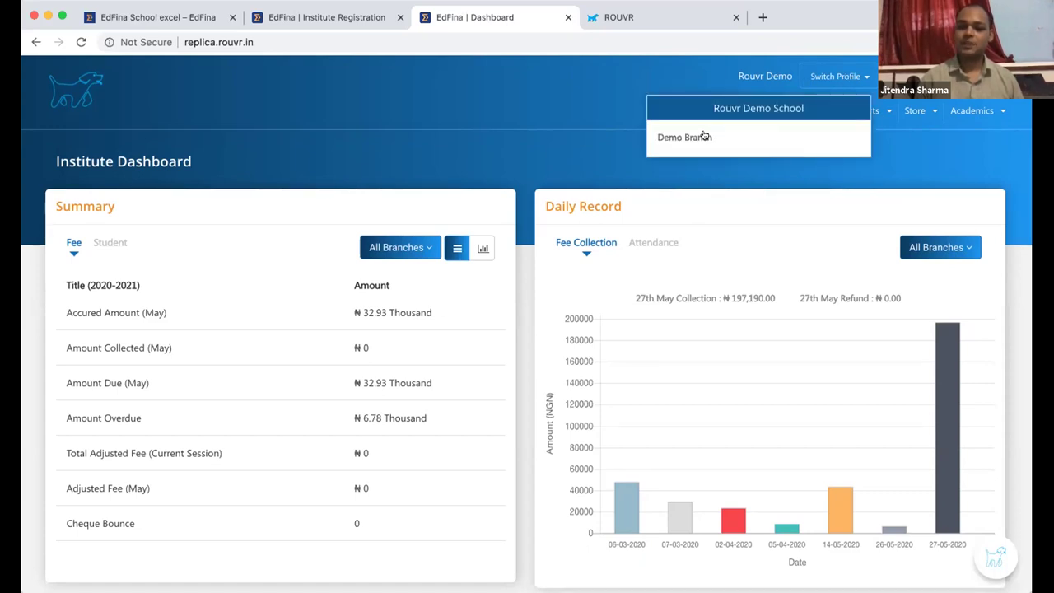
click(697, 138)
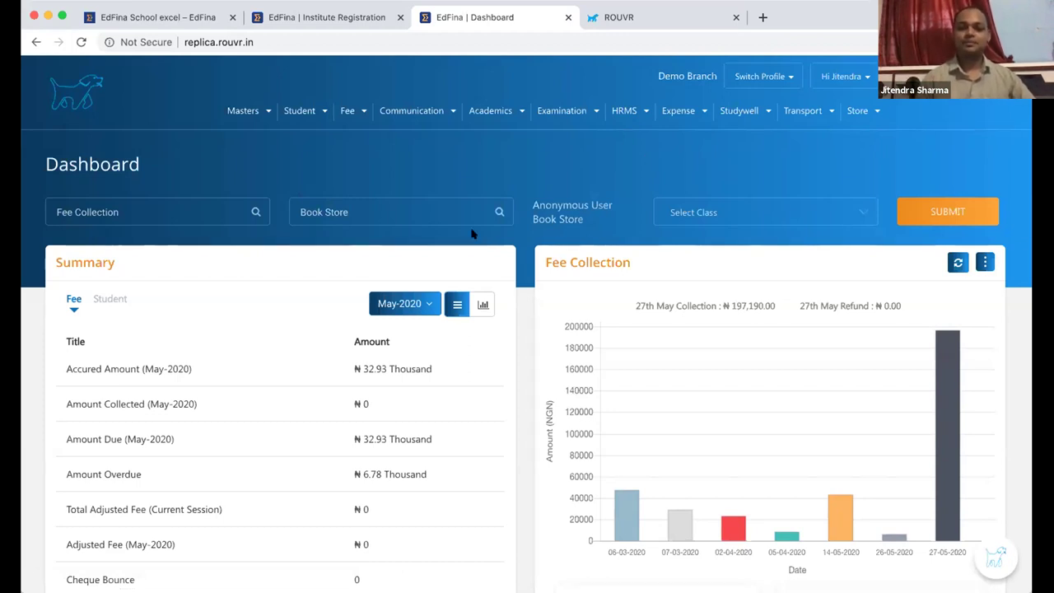
scroll(519, 390, down, 5)
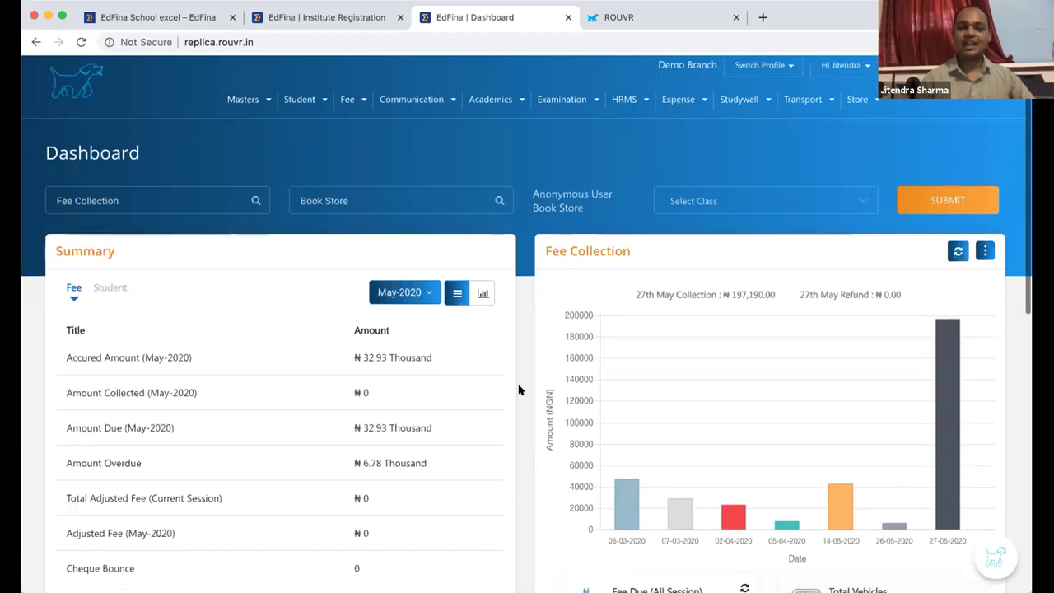
scroll(518, 389, down, 5)
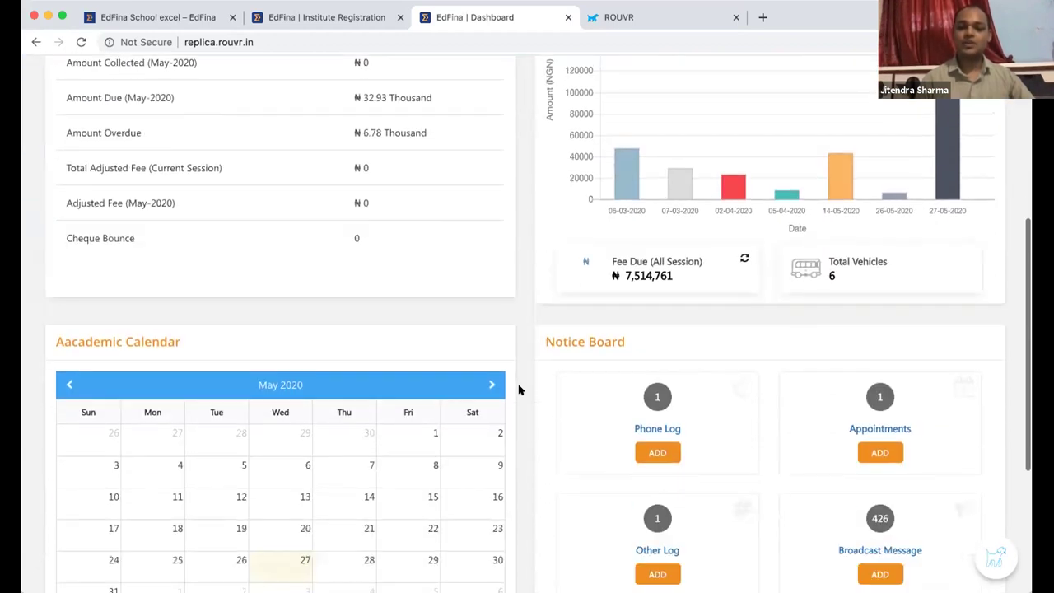
scroll(519, 389, up, 10)
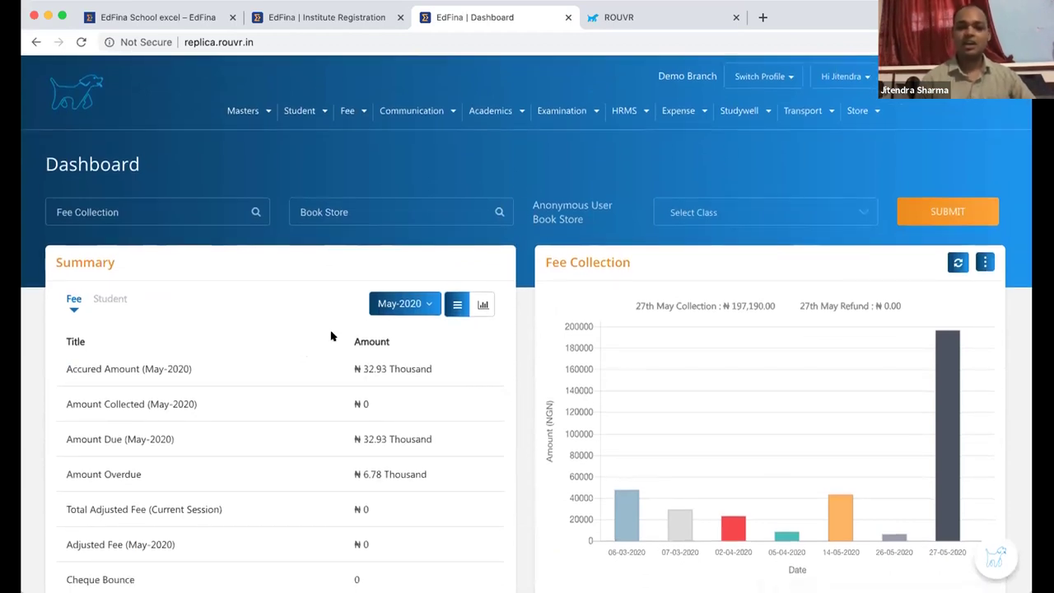
Examine the branch dashboard's fee summary, academic calendar, notice board and staff details.
scroll(512, 414, down, 2)
scroll(512, 414, down, 1)
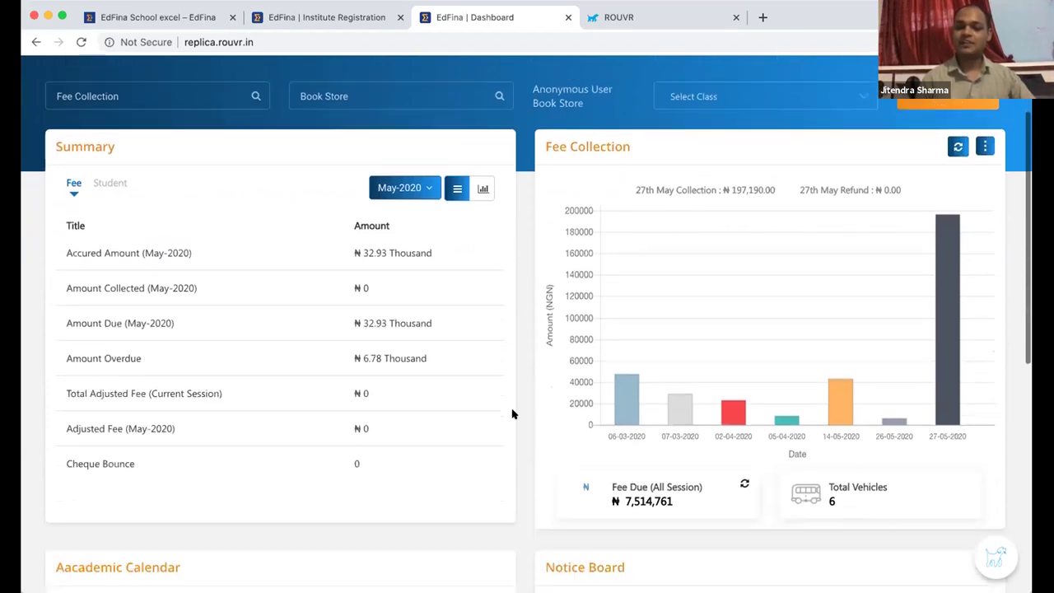
scroll(532, 438, down, 4)
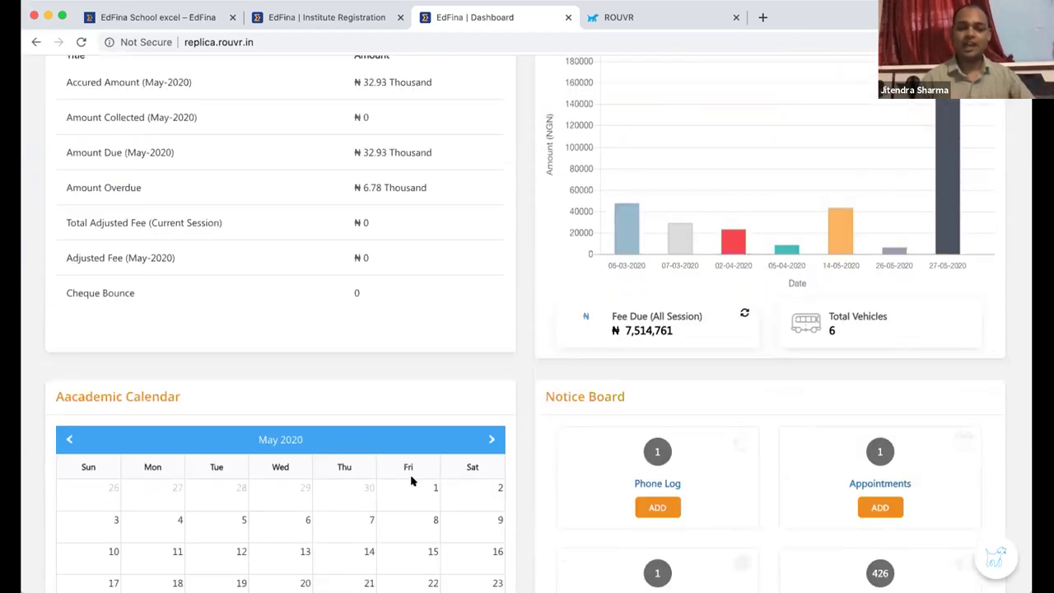
scroll(412, 482, down, 4)
scroll(668, 431, down, 1)
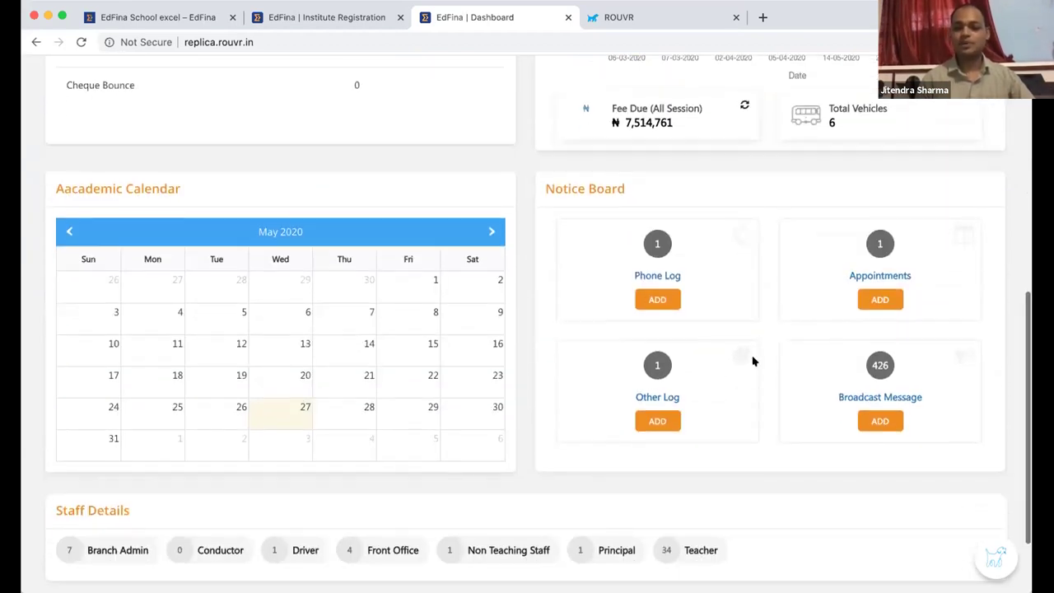
scroll(674, 437, down, 1)
scroll(674, 437, down, 1)
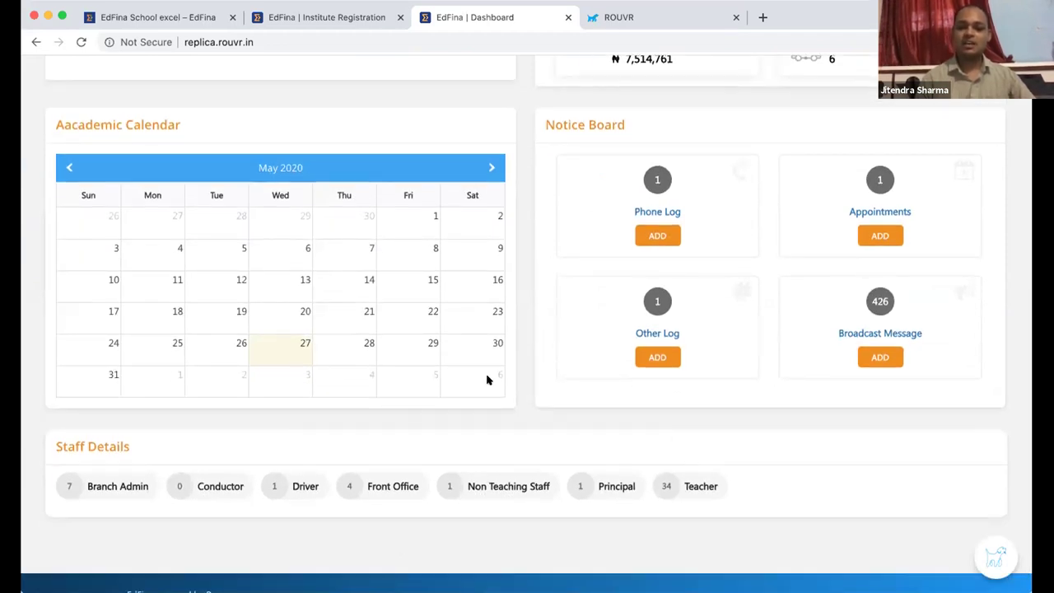
scroll(486, 379, up, 8)
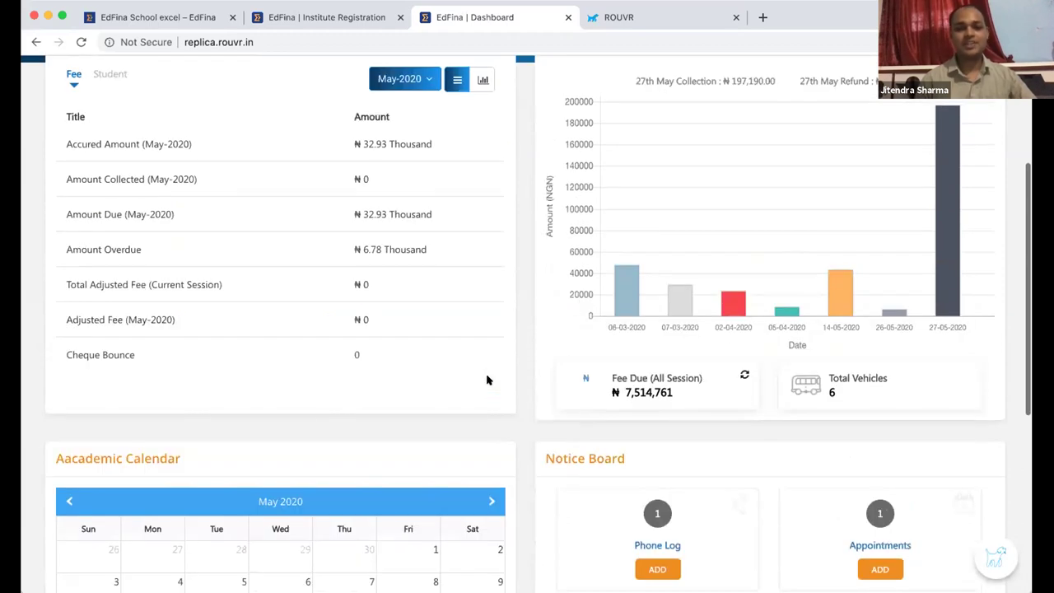
Open the Fee Due Report for all sessions, examine the students' dues by year, and return to the dashboard.
click(591, 385)
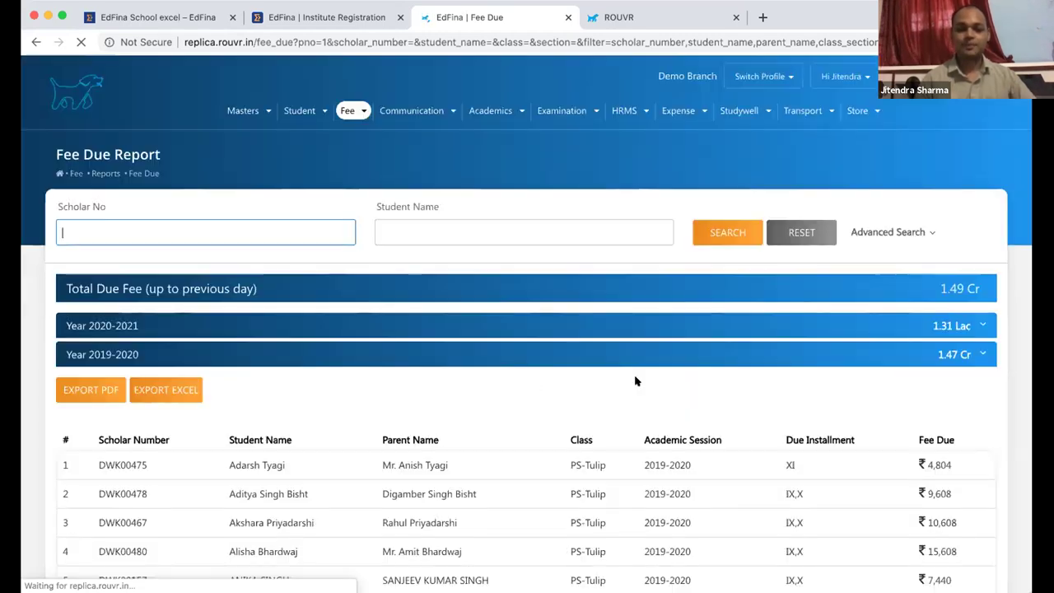
scroll(462, 405, down, 5)
scroll(463, 405, down, 3)
scroll(463, 405, up, 5)
scroll(176, 493, up, 3)
scroll(176, 499, down, 5)
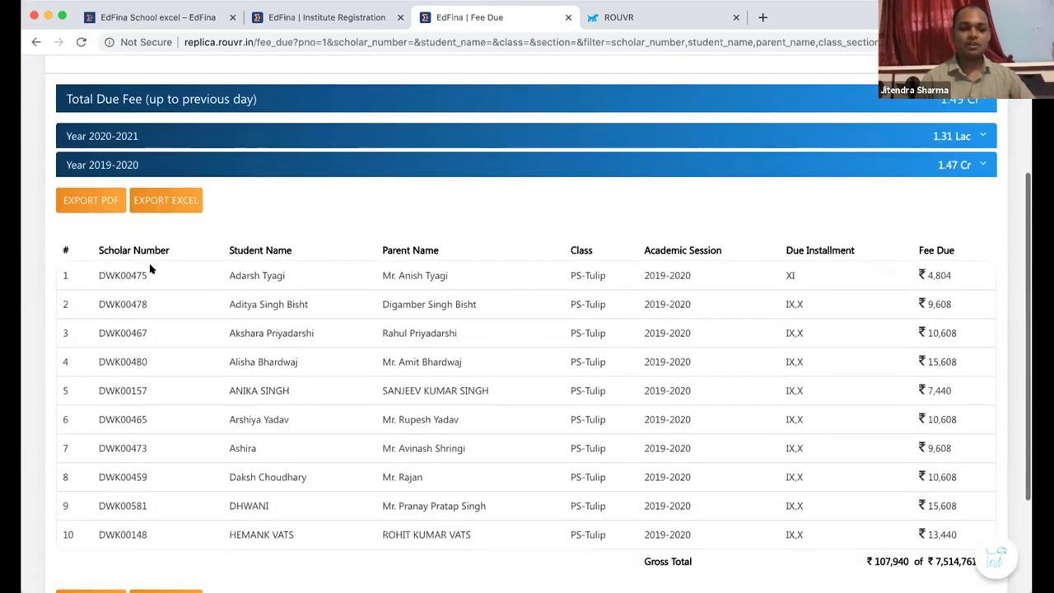
scroll(141, 279, up, 3)
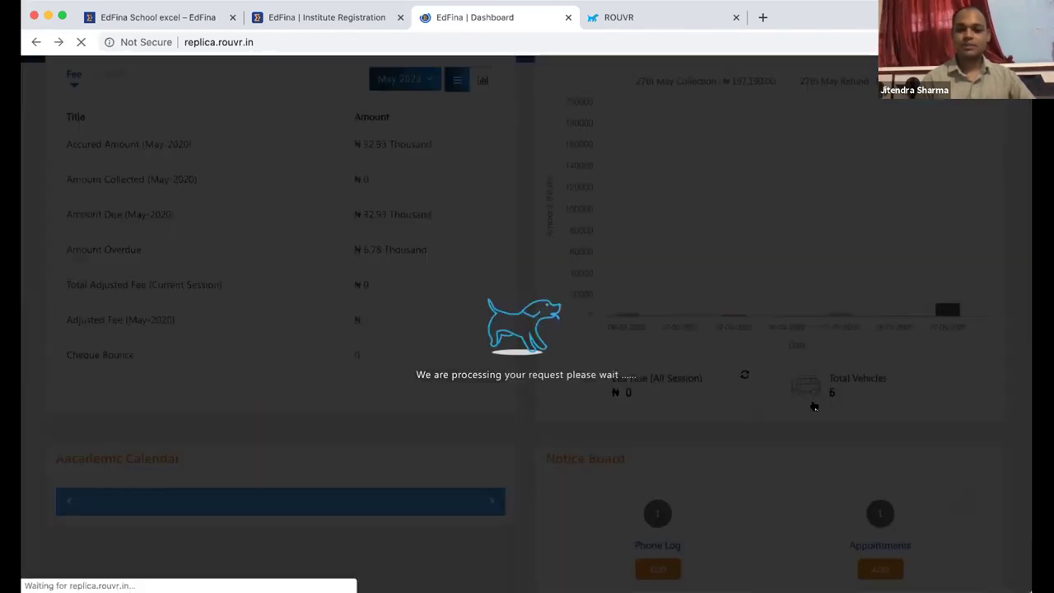
Open the branch's teacher listing from Staff Details, look through the users, and return to the dashboard.
scroll(704, 428, down, 5)
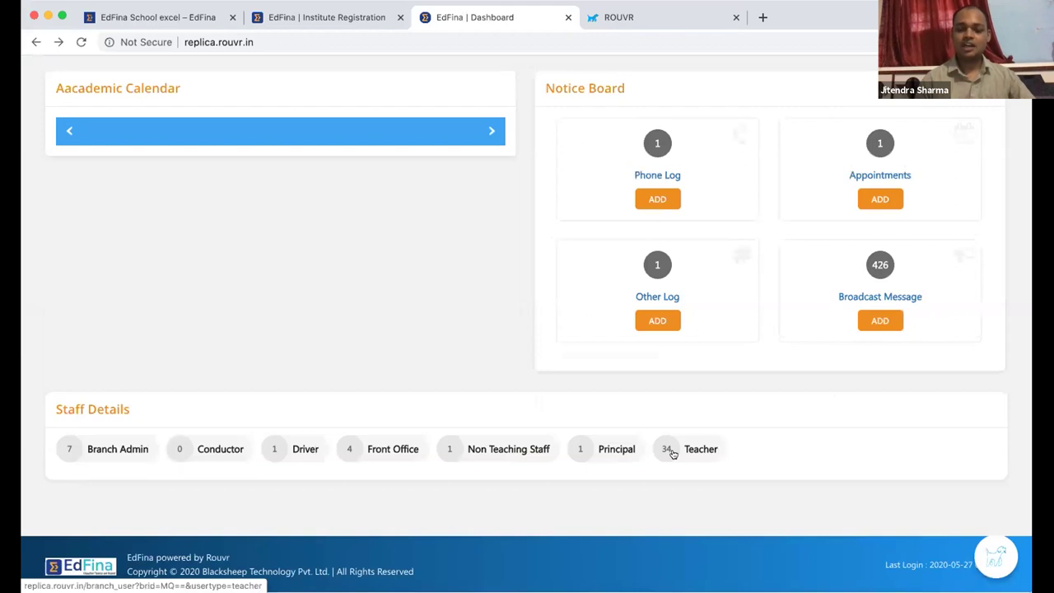
click(671, 448)
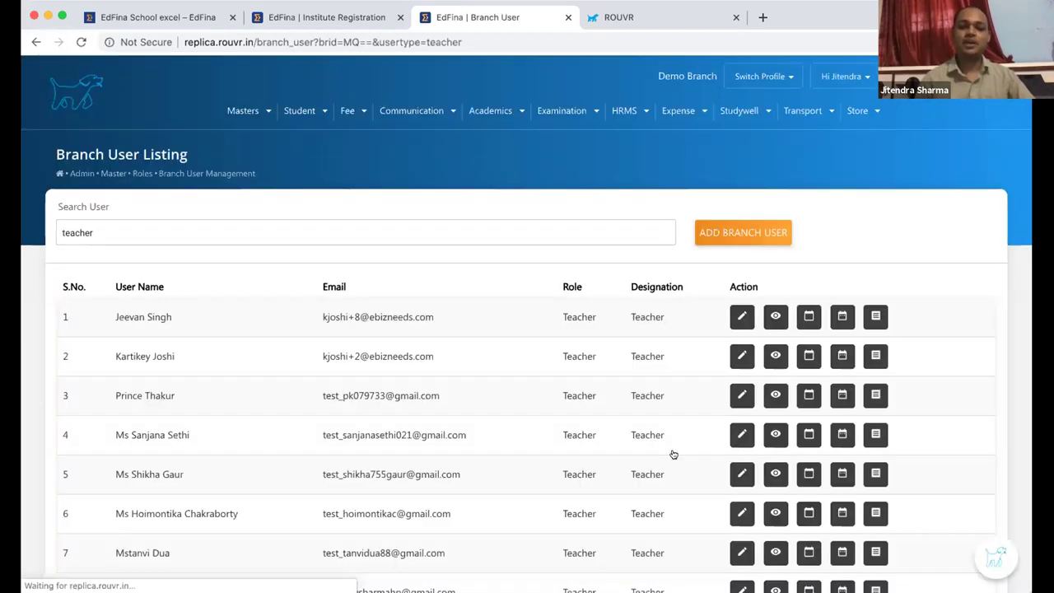
scroll(672, 453, down, 3)
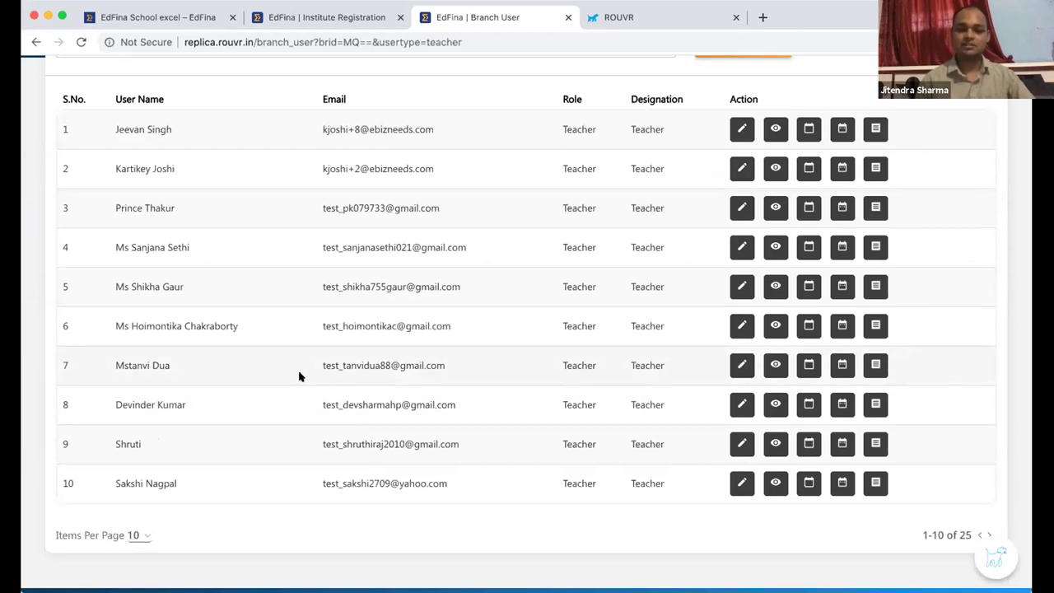
scroll(226, 398, up, 3)
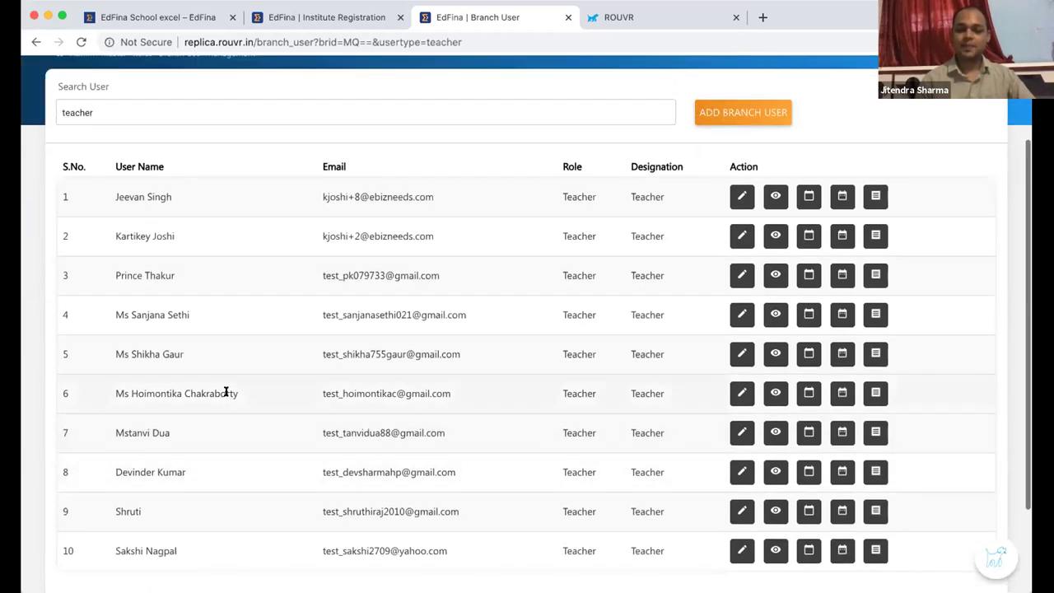
scroll(226, 399, down, 1)
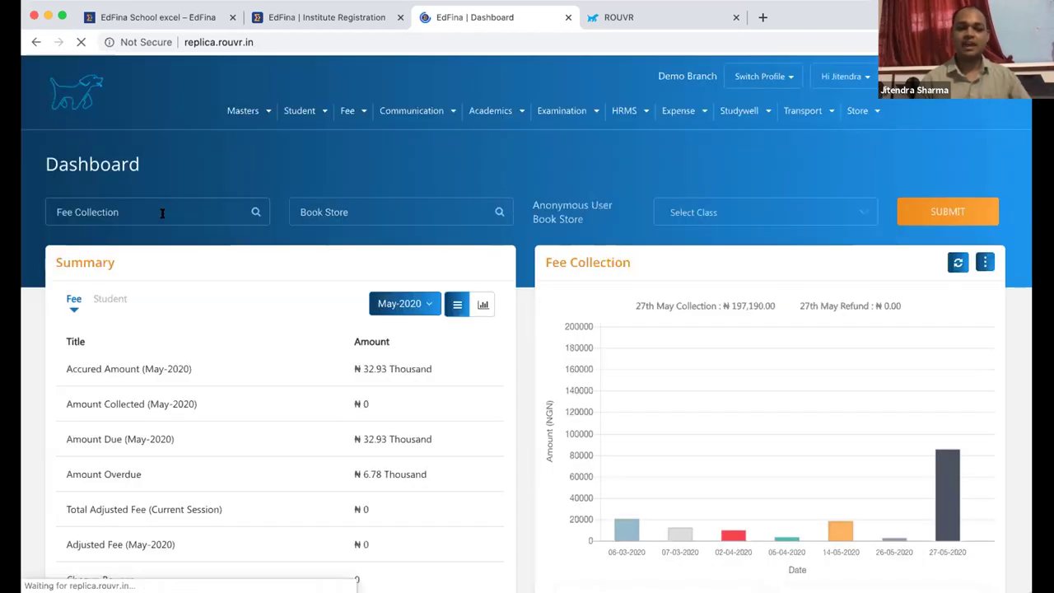
Search students for fee collection by "p", view the first suggested student's fee collection page, and return to the dashboard.
click(160, 213)
text(po)
key(BackSpace)
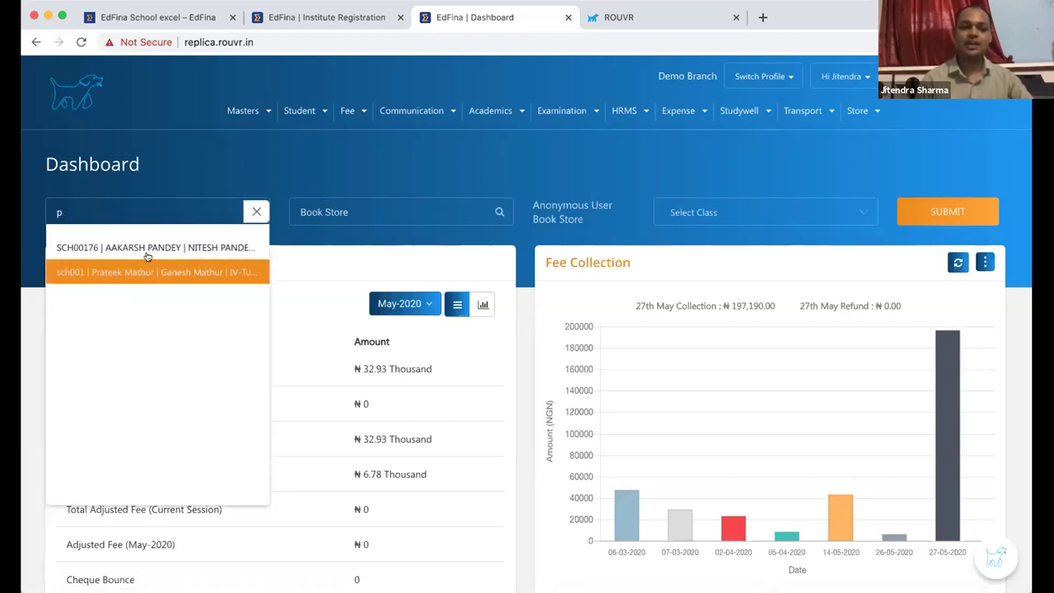
click(149, 247)
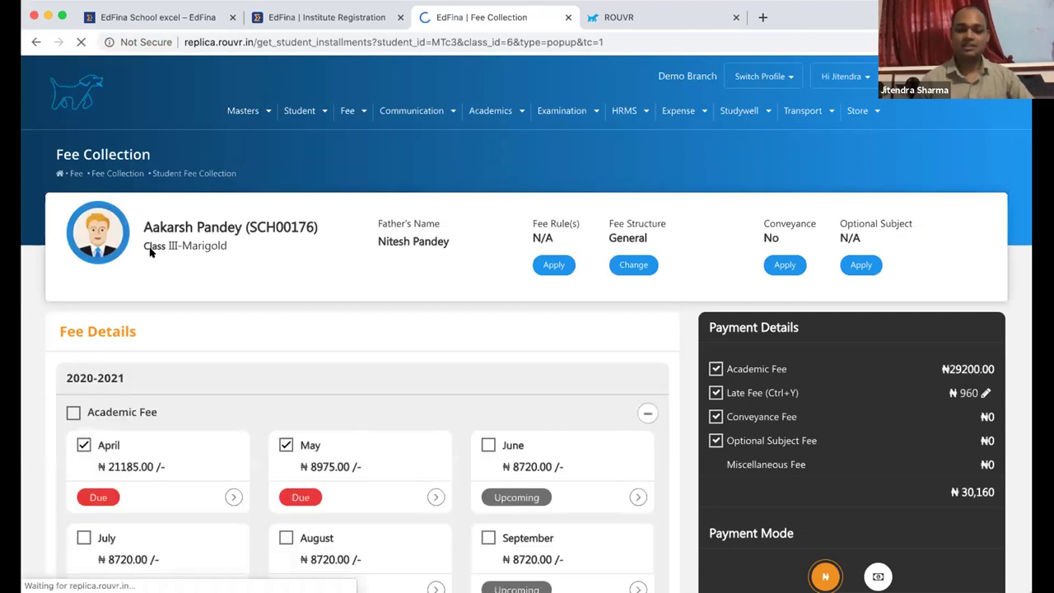
click(62, 103)
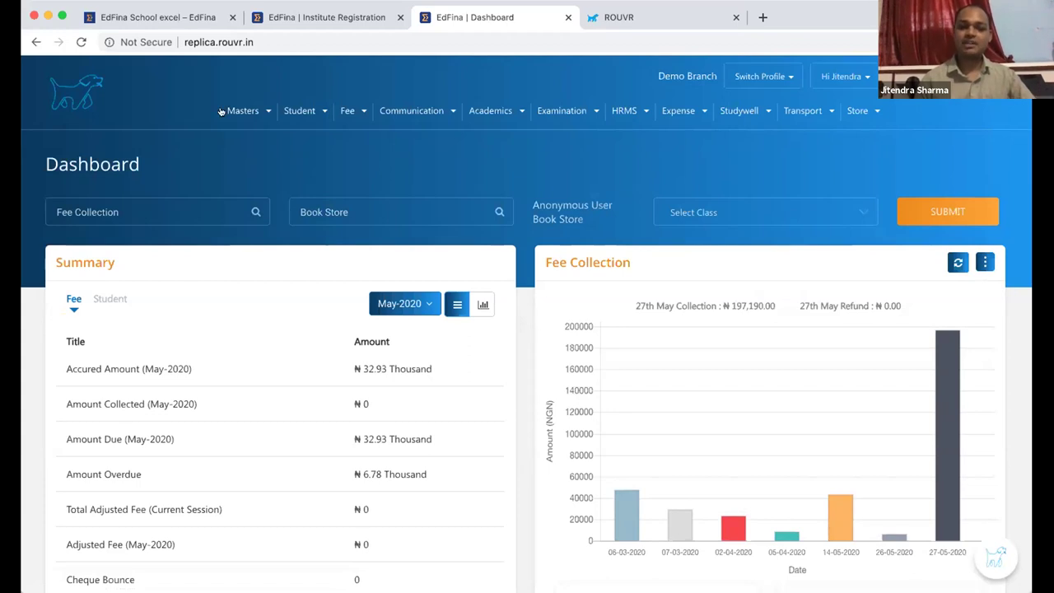
Open the Subject Listing from the session masters and look through the subjects and their codes.
mouse_move(223, 114)
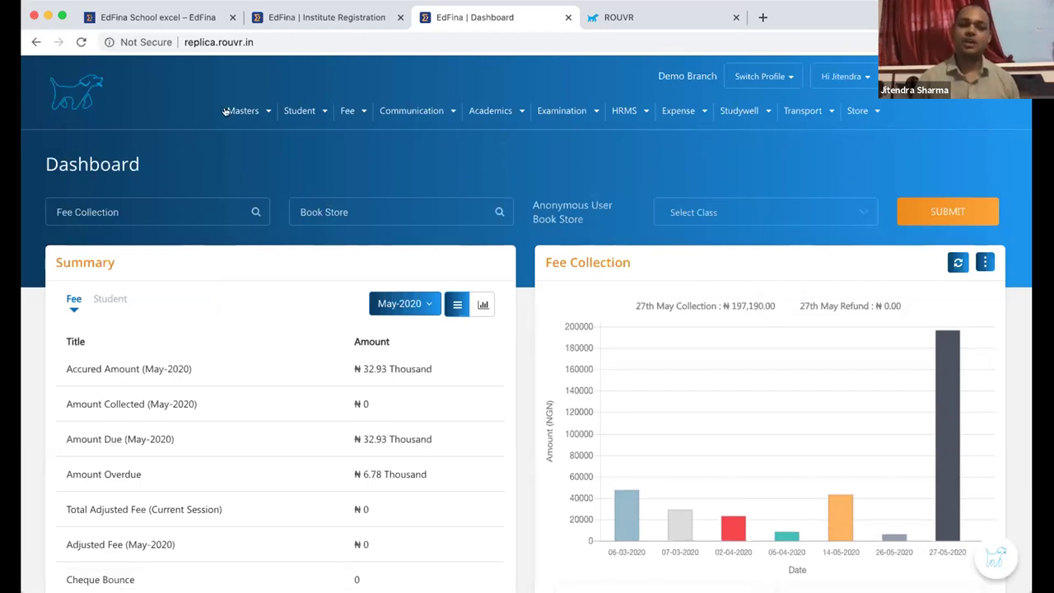
click(235, 113)
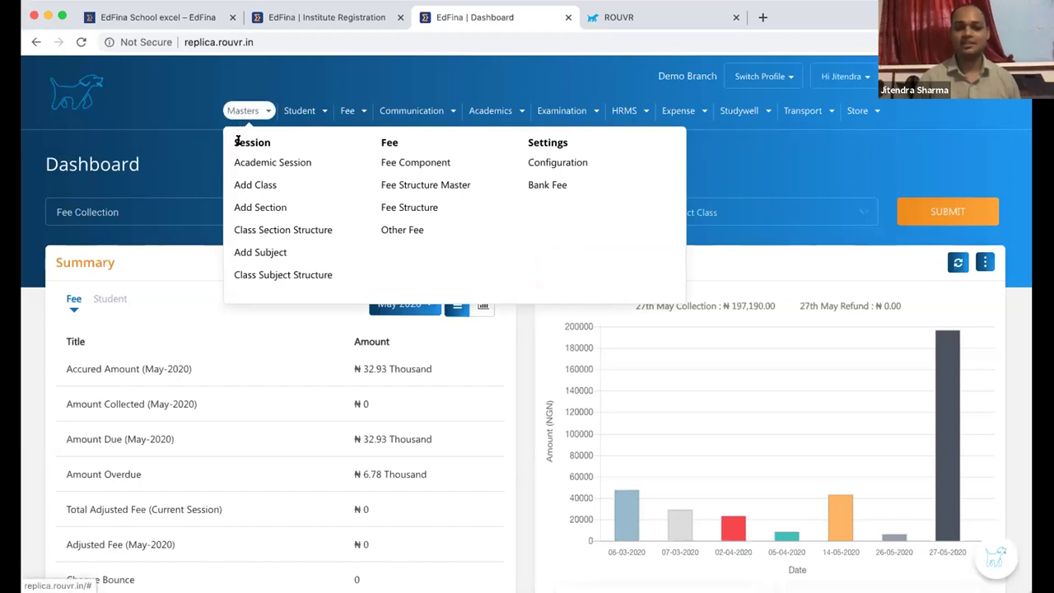
click(267, 252)
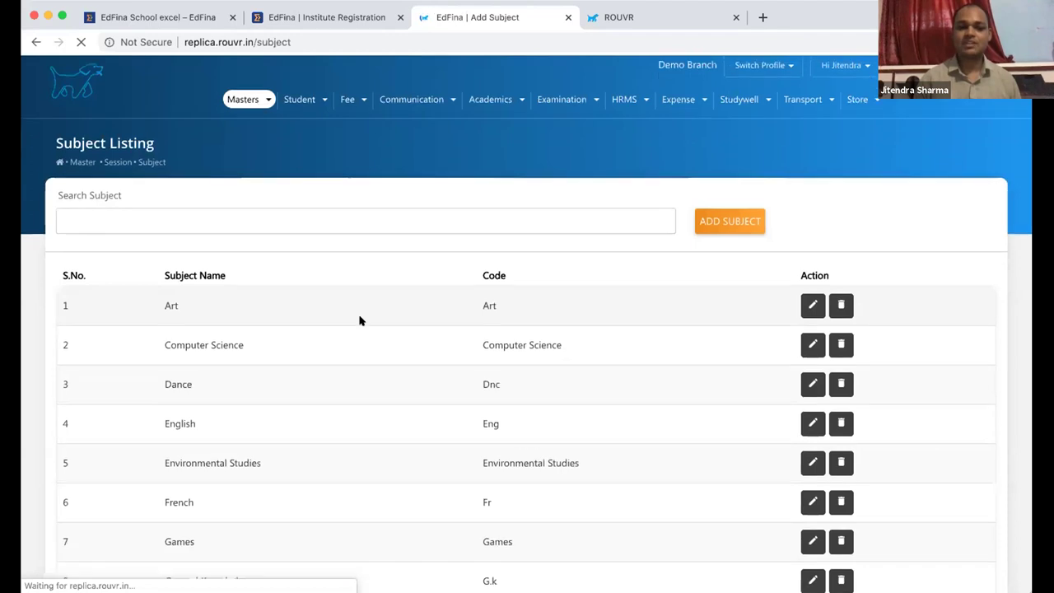
scroll(272, 238, down, 2)
scroll(270, 241, down, 1)
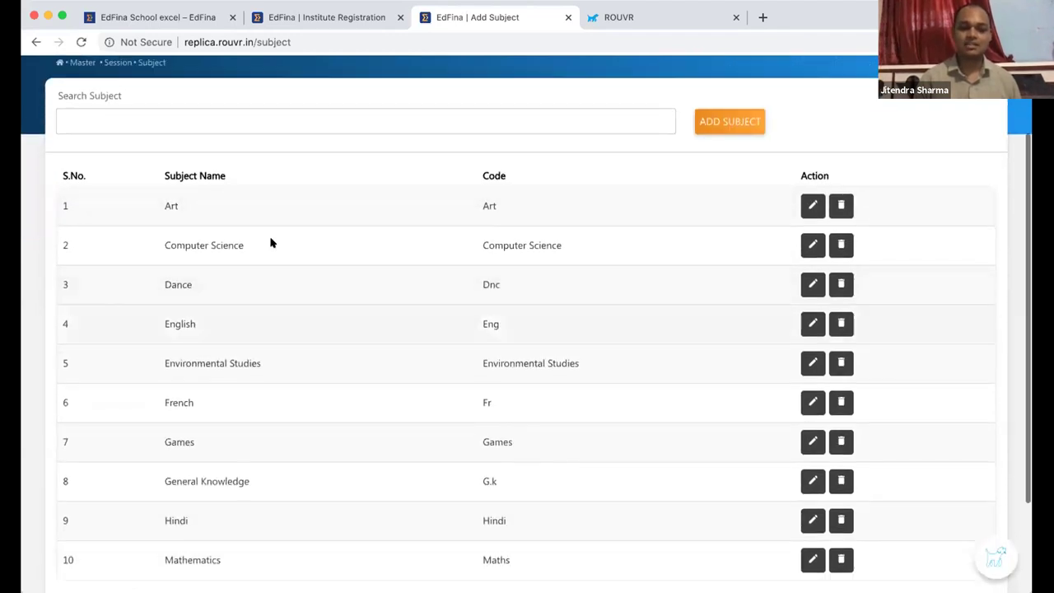
scroll(263, 365, down, 1)
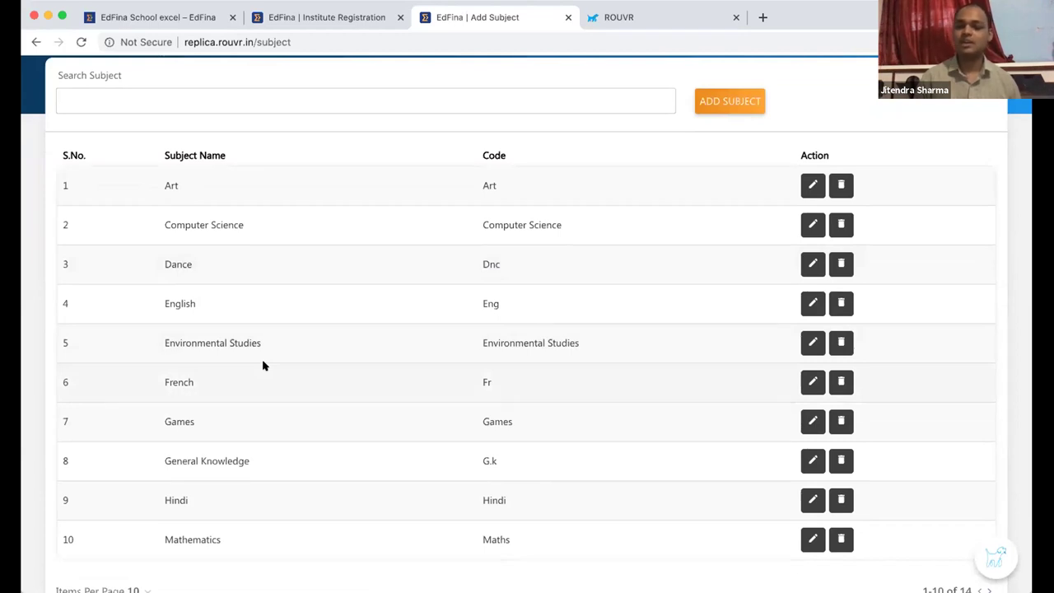
scroll(263, 365, up, 5)
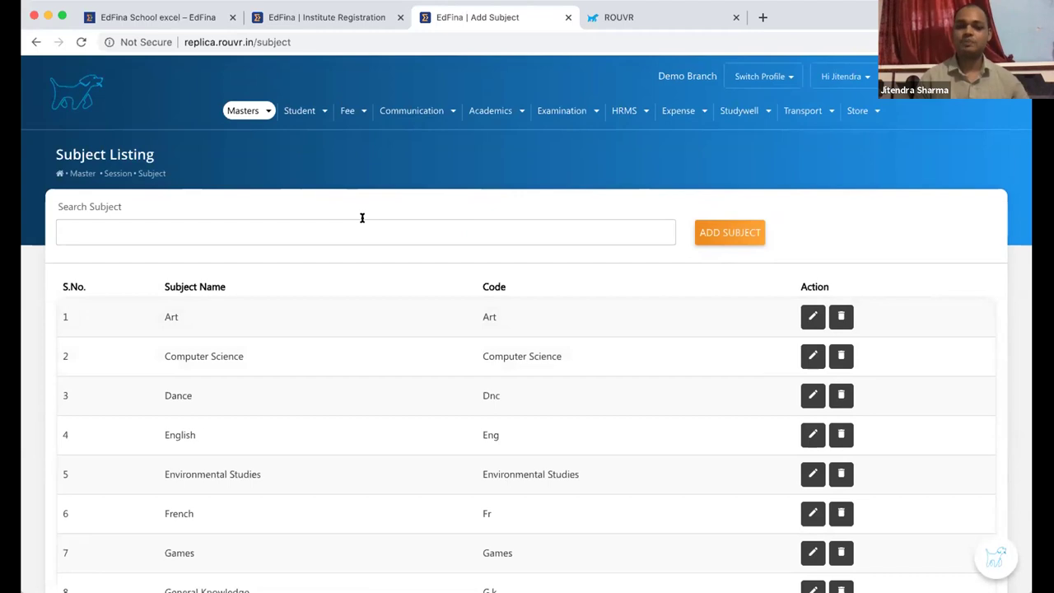
click(248, 119)
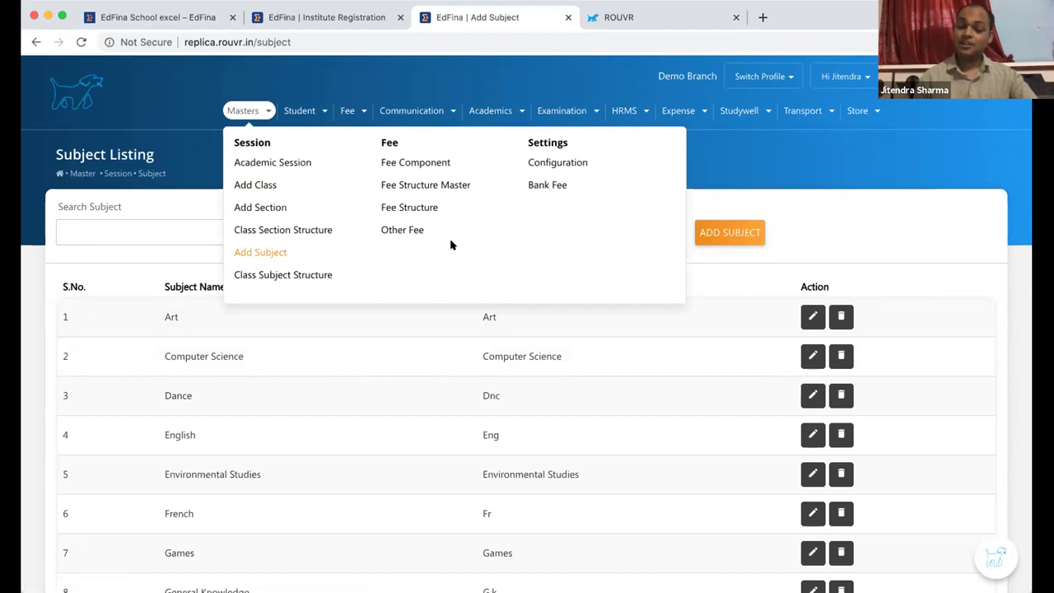
click(237, 110)
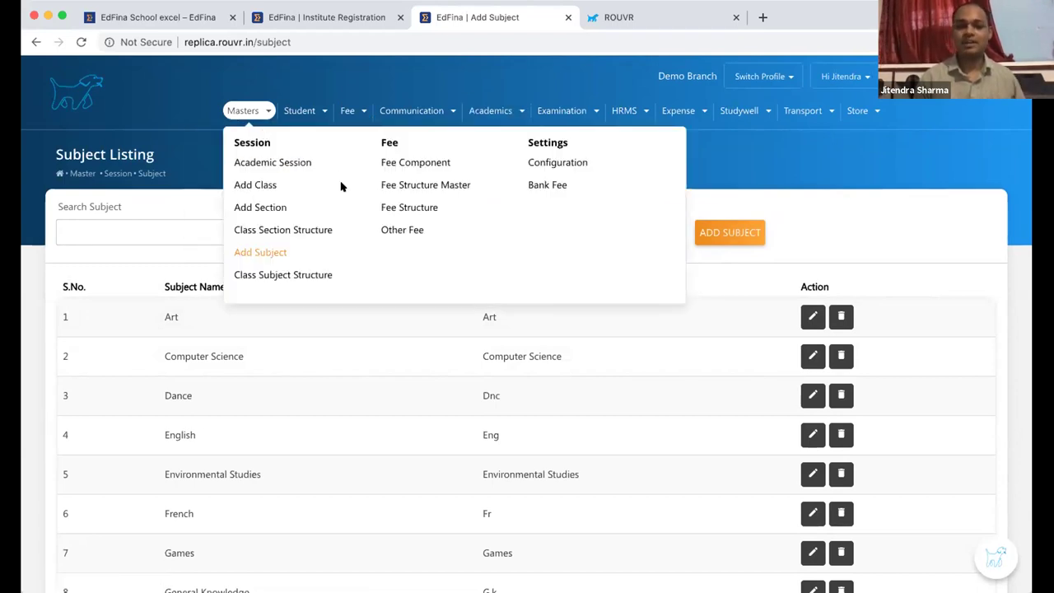
click(410, 110)
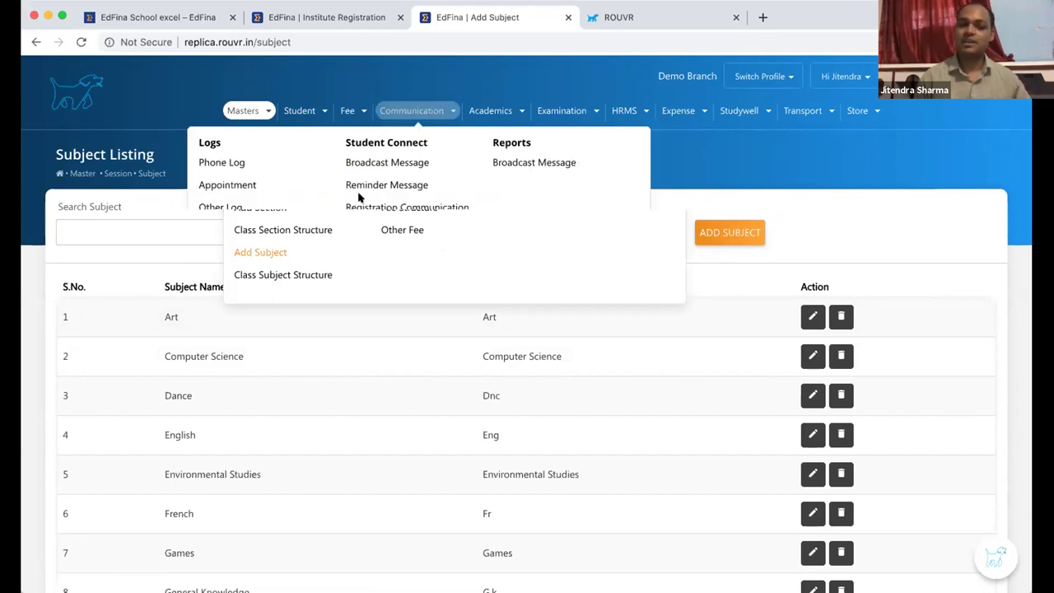
Open the Fee Structure page from the fee masters and view its blank Add Fee Structure form.
click(249, 115)
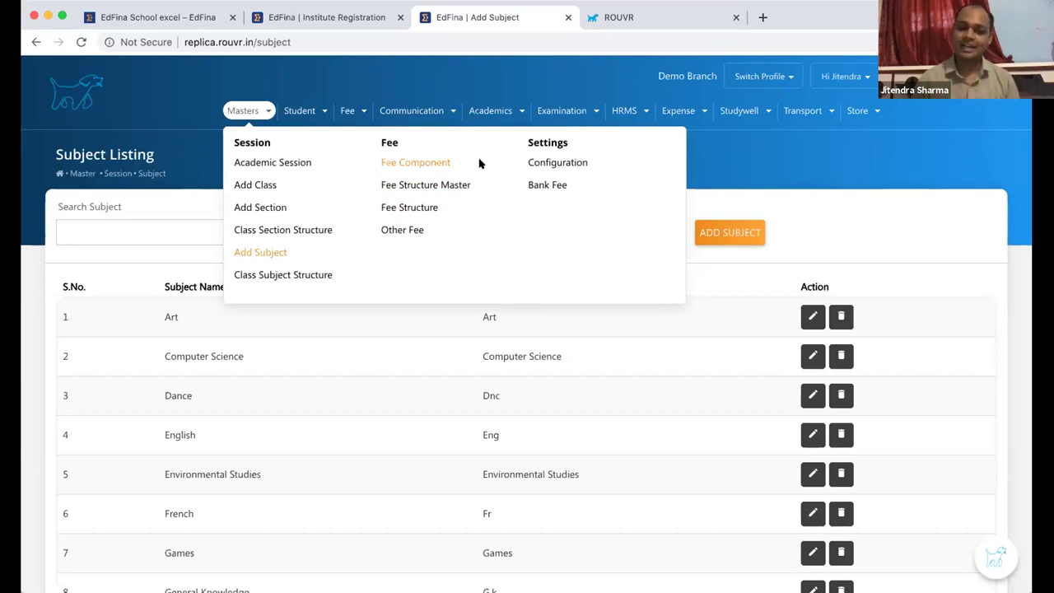
click(426, 206)
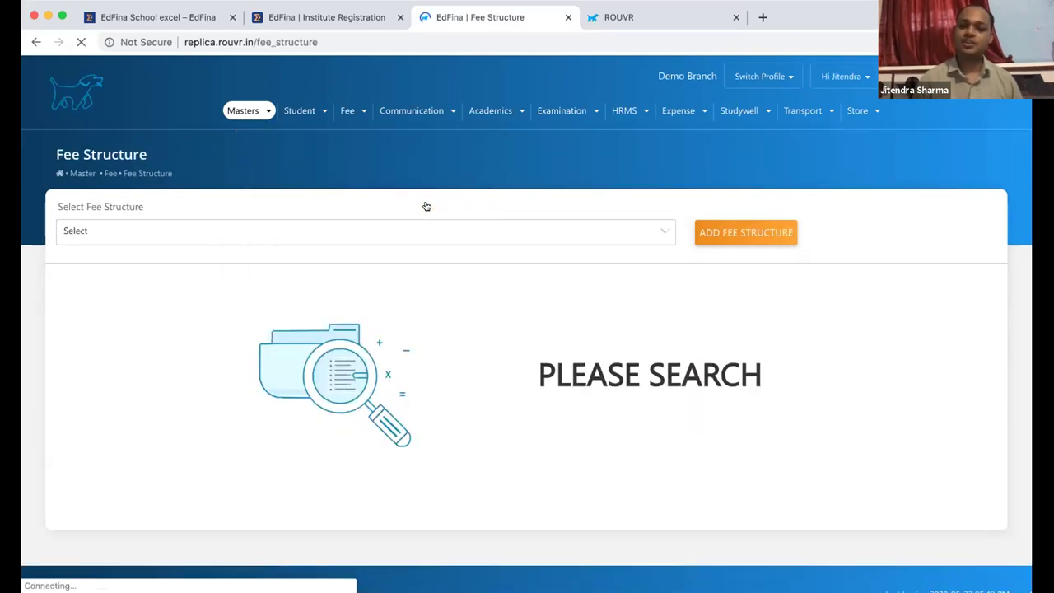
click(729, 233)
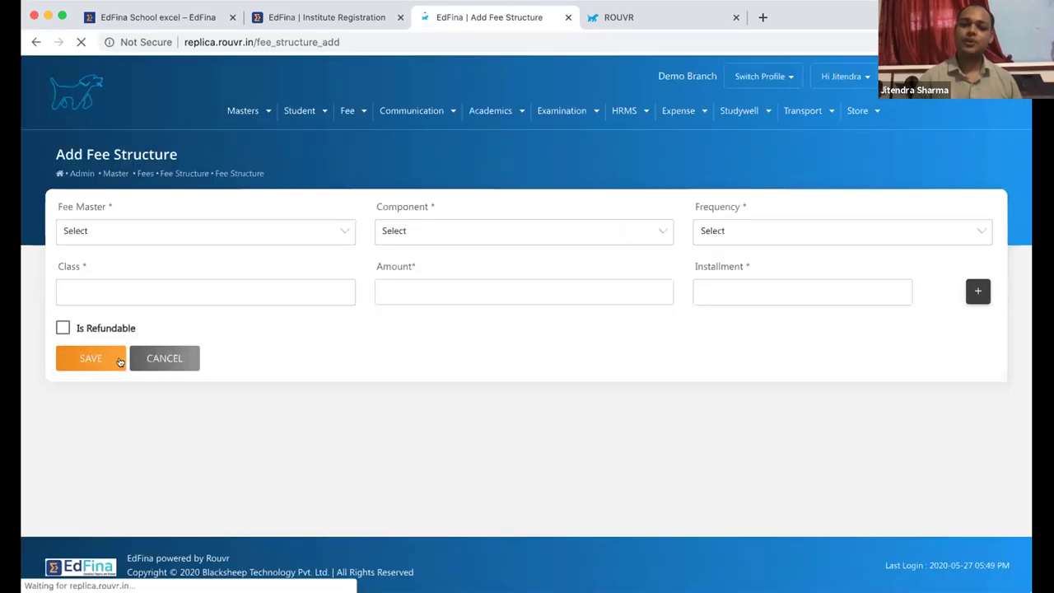
Return to the Fee Structure page, display the General fee structure, and expand class II's fee components.
click(243, 111)
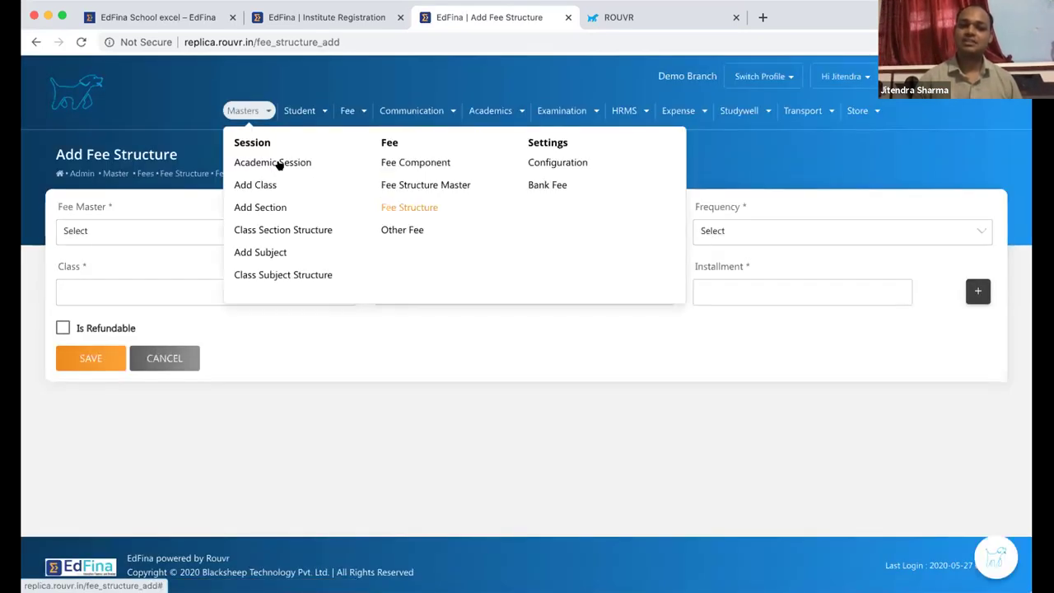
click(408, 206)
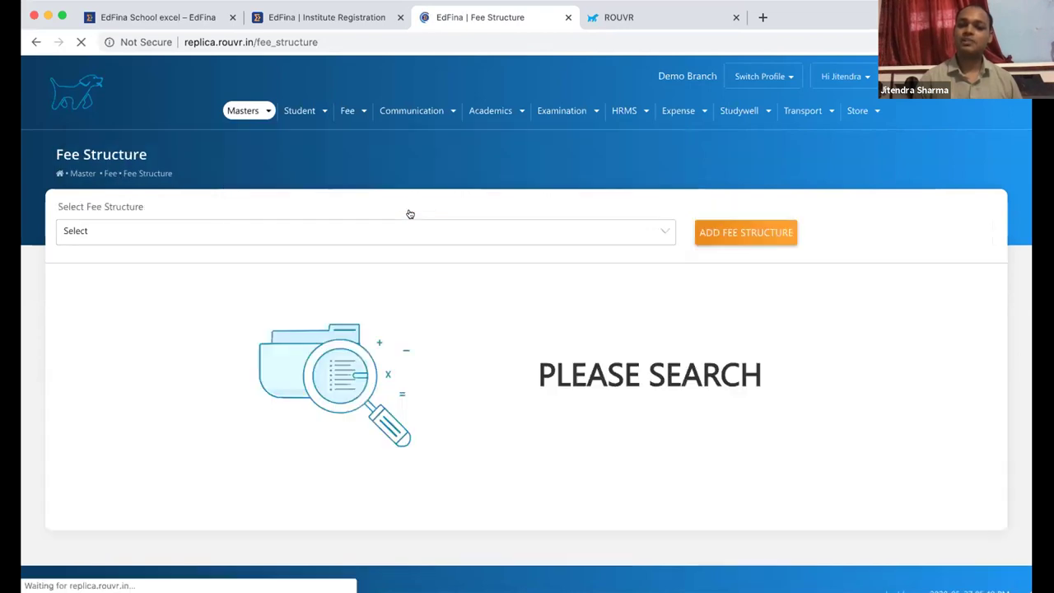
click(468, 233)
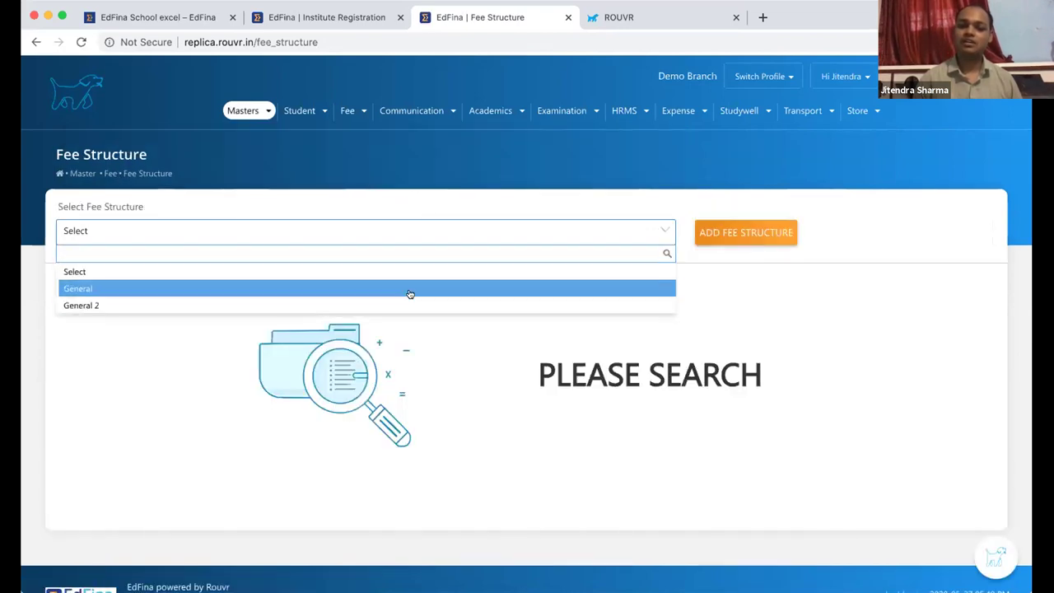
click(409, 290)
scroll(701, 322, down, 3)
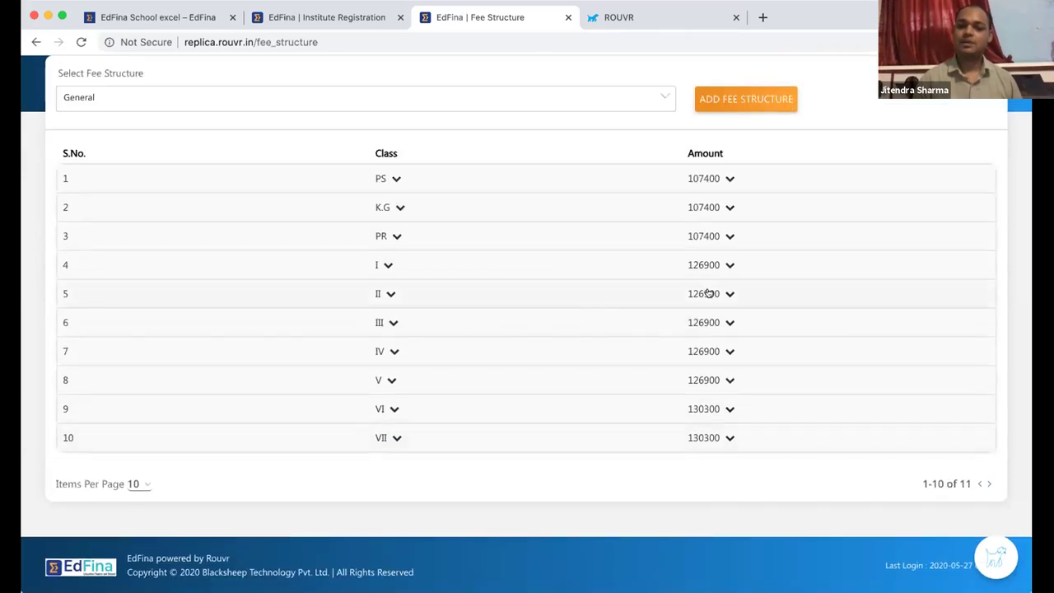
click(708, 293)
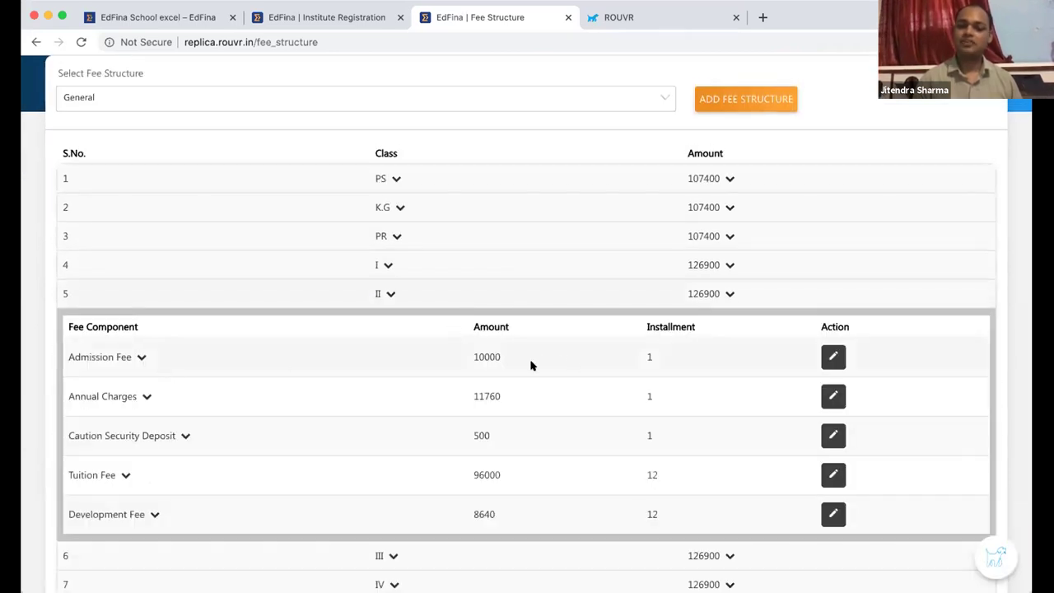
Examine the amounts and installments of class II's fee components, including the admission, annual, caution deposit and tuition fees.
drag(507, 356, 466, 357)
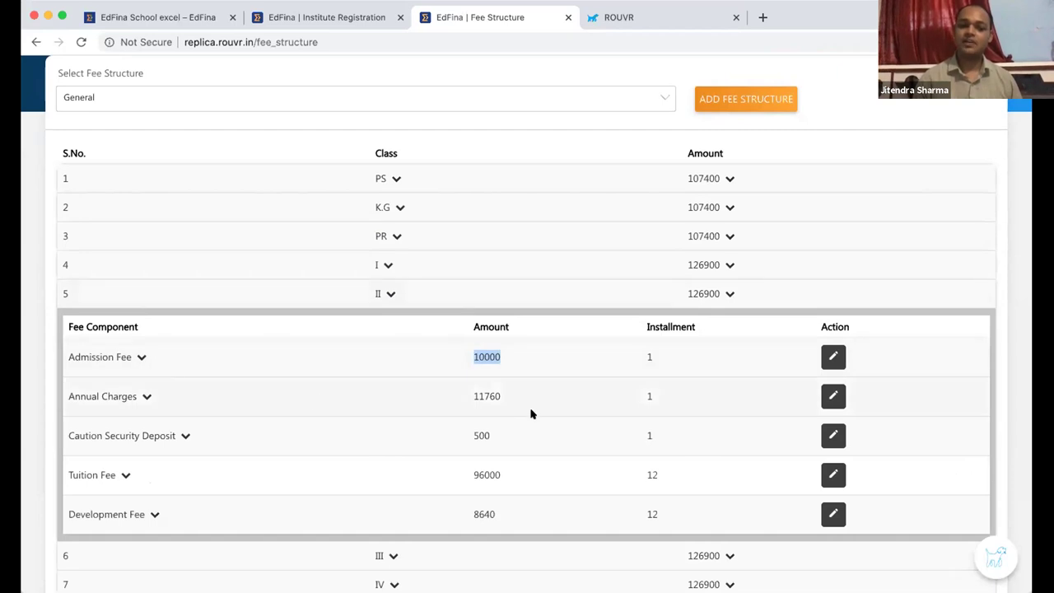
drag(508, 397, 439, 393)
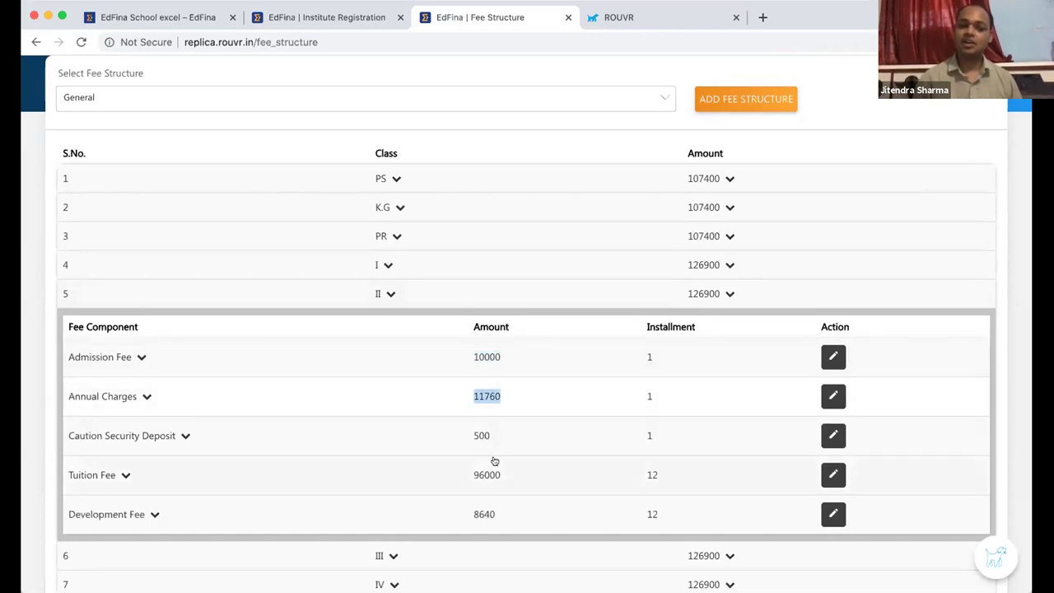
drag(492, 435, 470, 434)
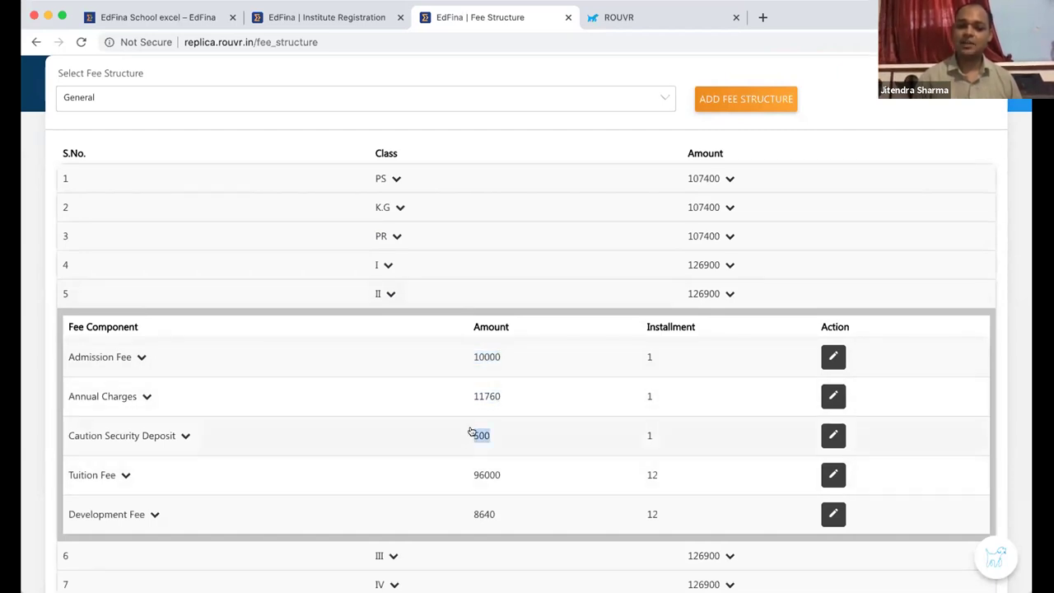
drag(503, 476, 480, 475)
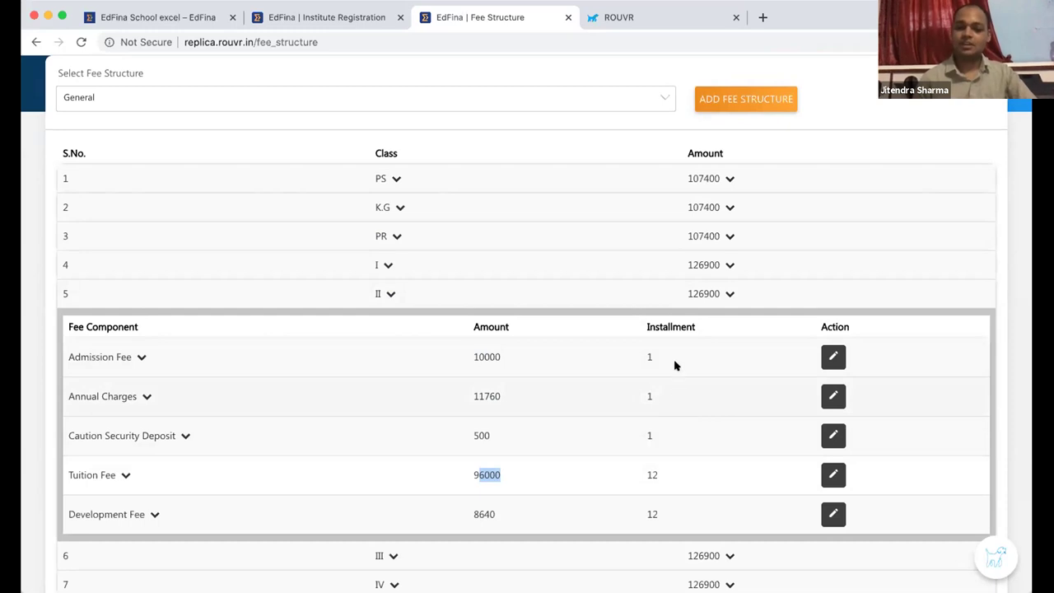
drag(655, 356, 632, 359)
drag(661, 472, 623, 470)
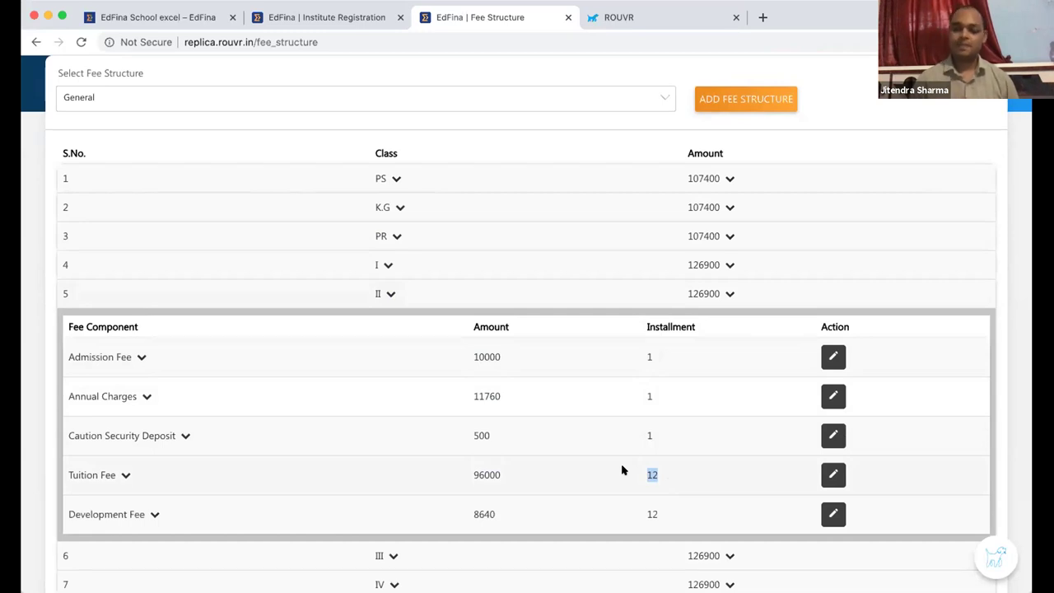
scroll(621, 470, up, 3)
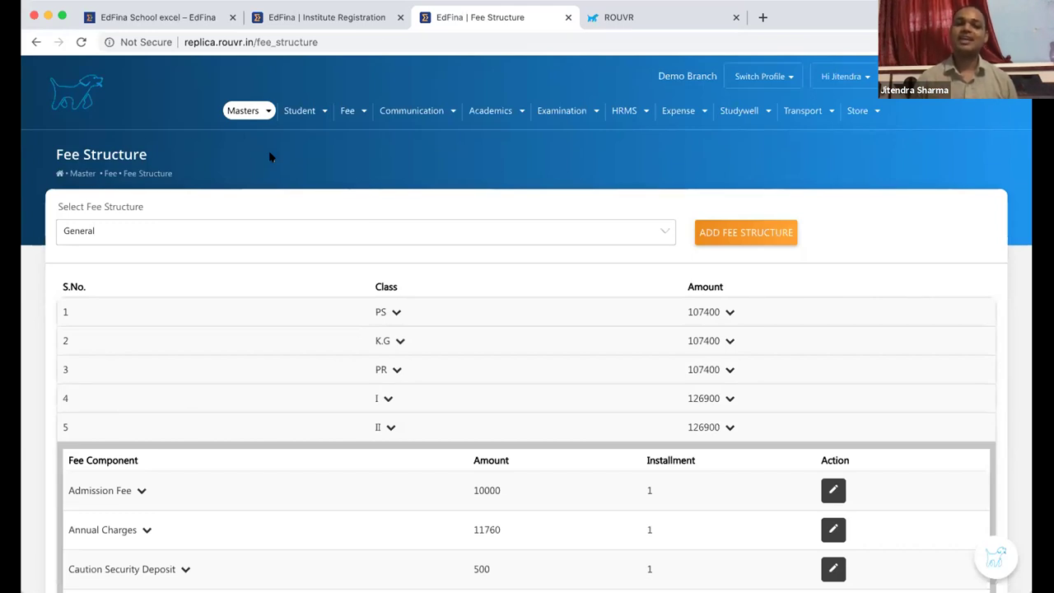
Open the Other Fee page from the fee masters and expand the Late Fee entry to check its amount and frequency.
click(352, 115)
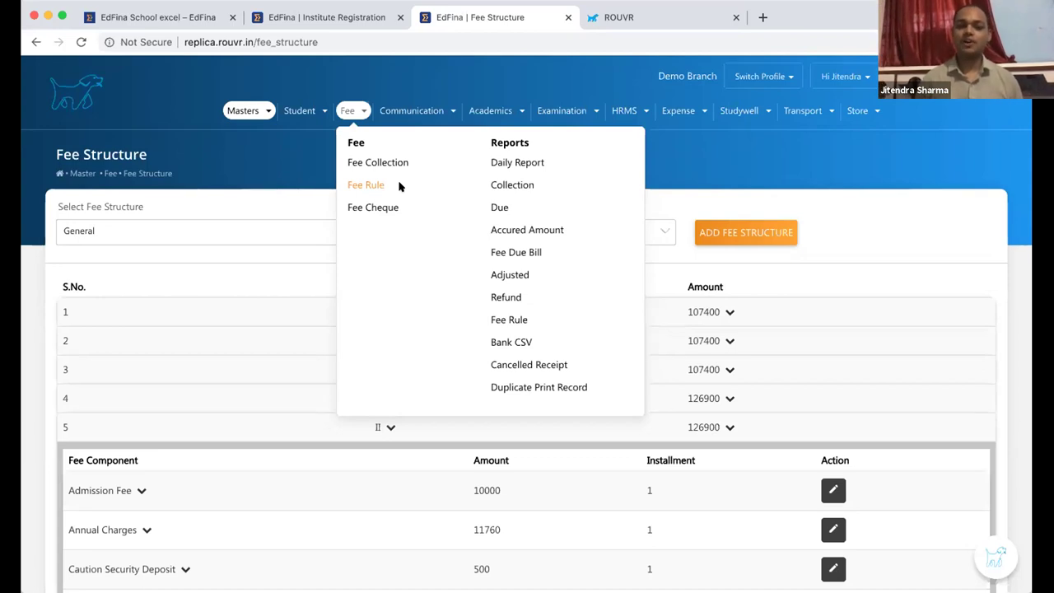
mouse_move(246, 114)
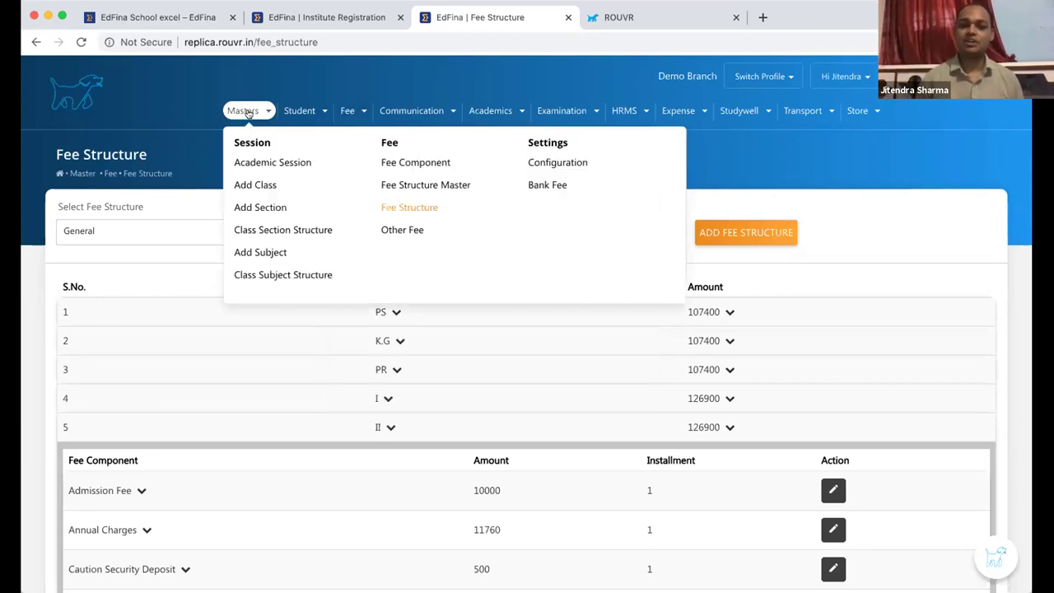
click(404, 229)
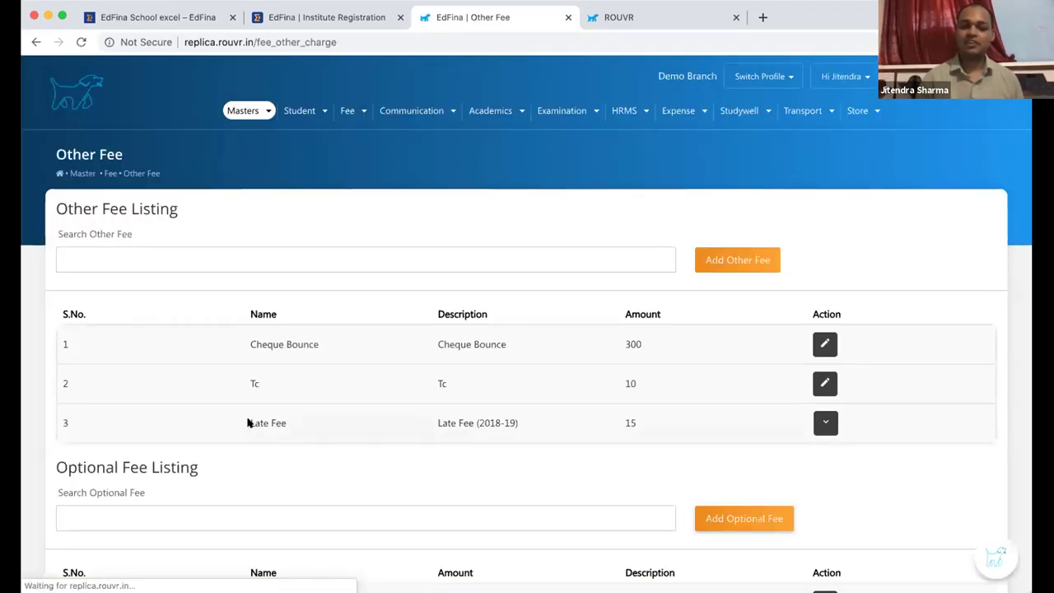
drag(247, 422, 336, 431)
scroll(336, 432, down, 3)
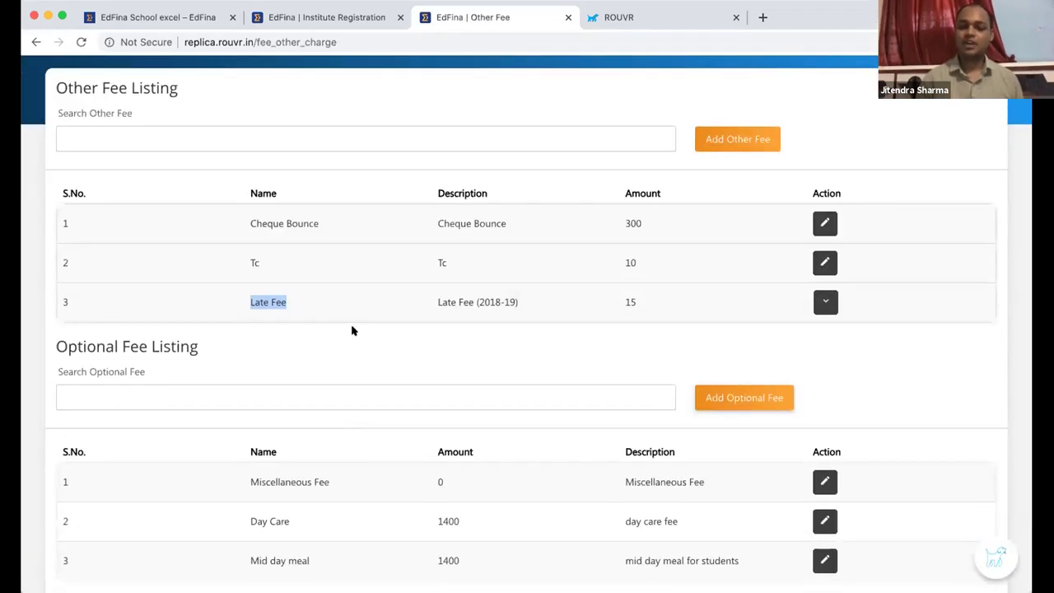
drag(646, 302, 619, 302)
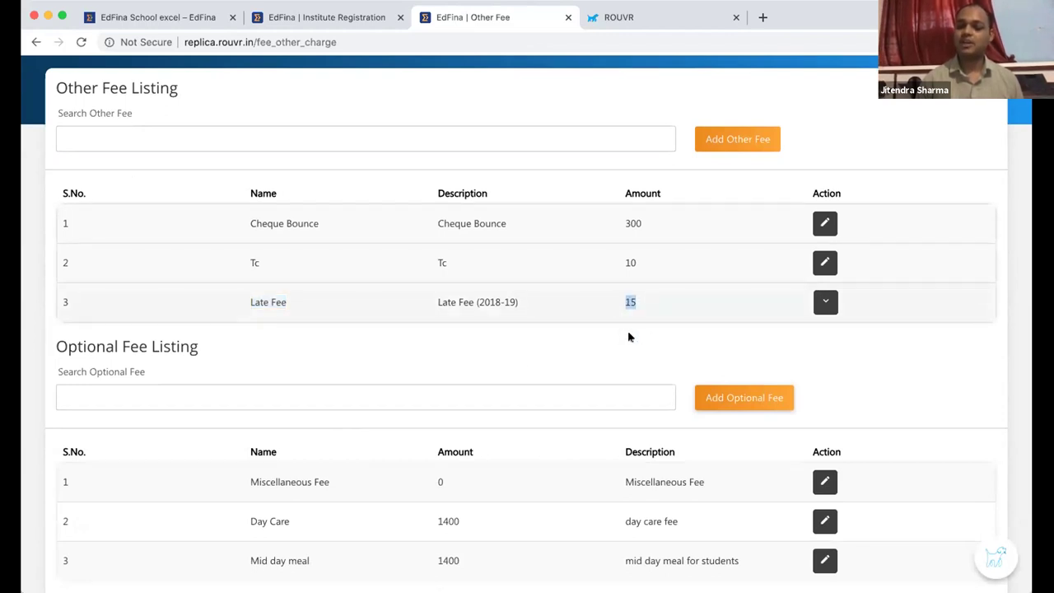
click(828, 302)
drag(651, 370, 613, 370)
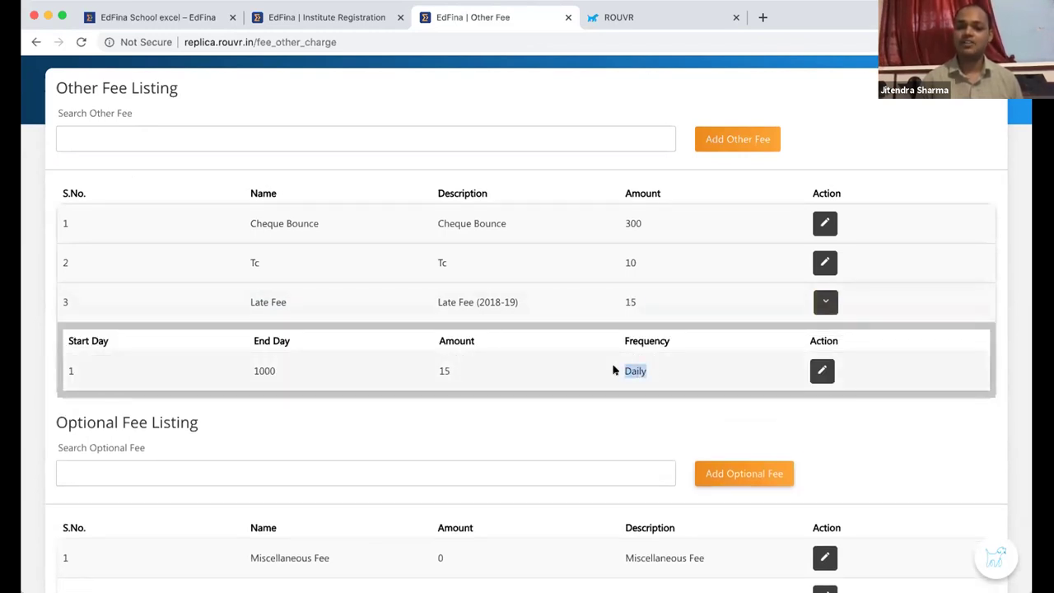
Review the Cheque Bounce charge and the entries in the Optional Fee Listing.
click(430, 222)
drag(429, 222, 500, 219)
scroll(499, 217, down, 3)
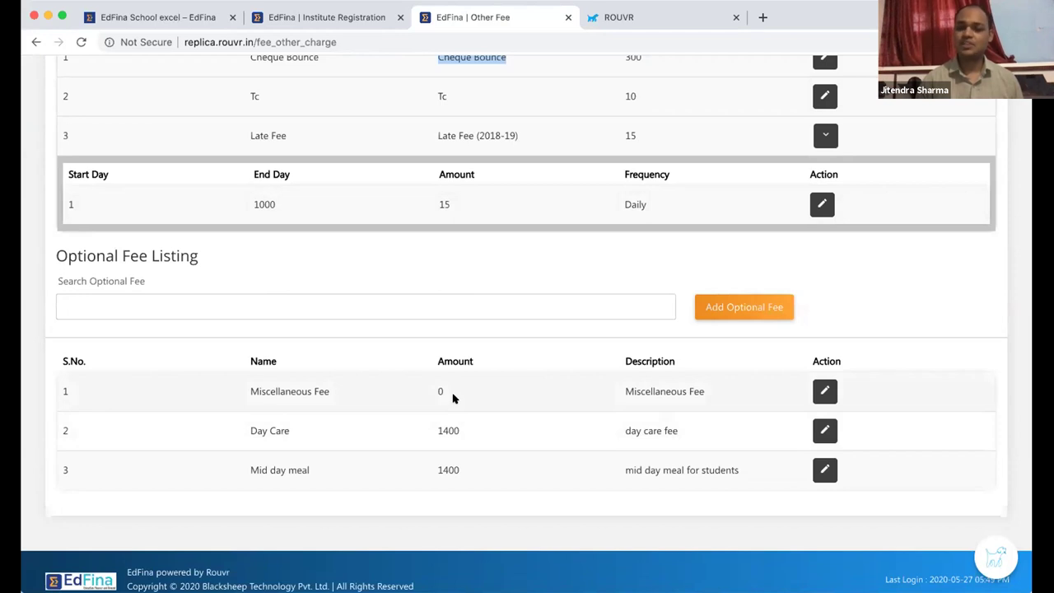
scroll(452, 398, up, 5)
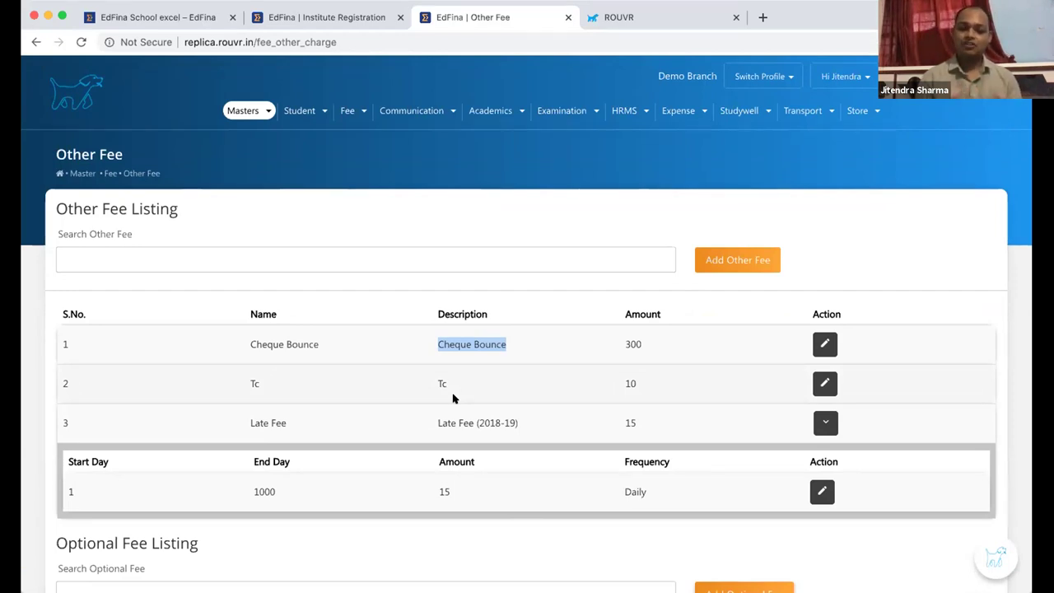
scroll(452, 398, down, 1)
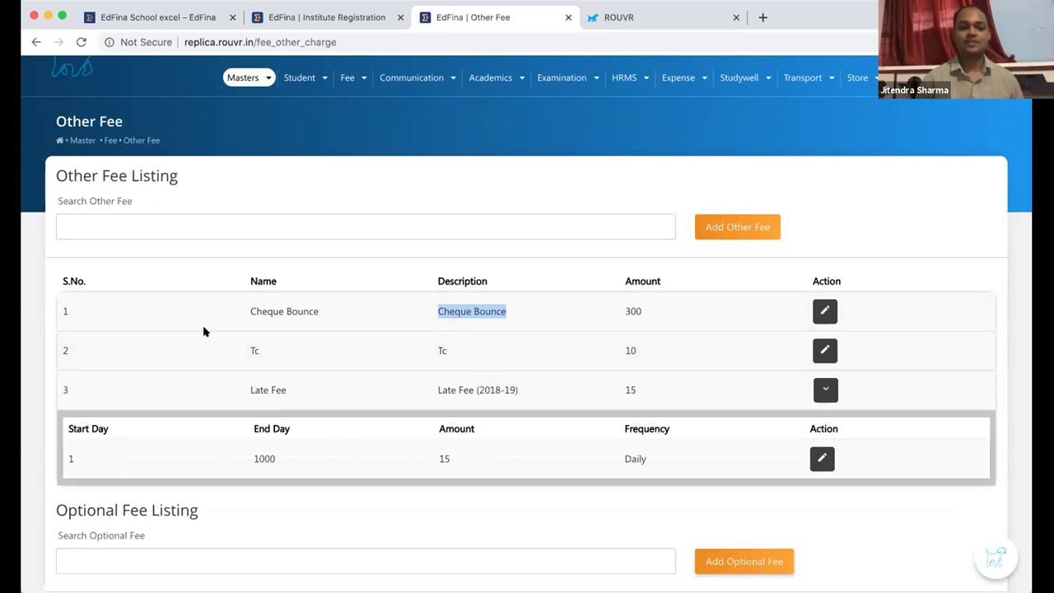
scroll(204, 331, up, 1)
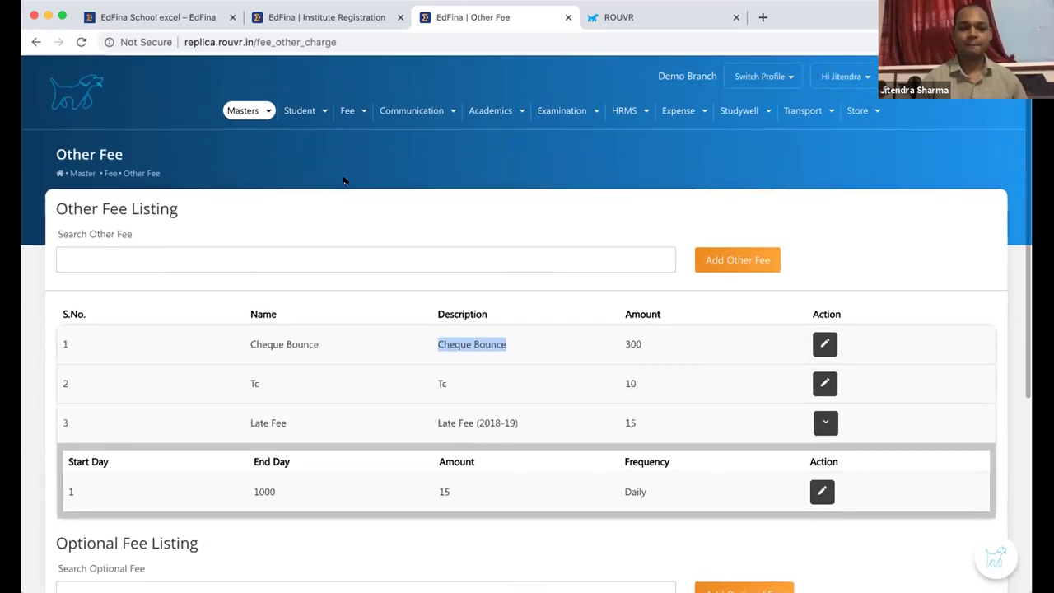
mouse_move(254, 115)
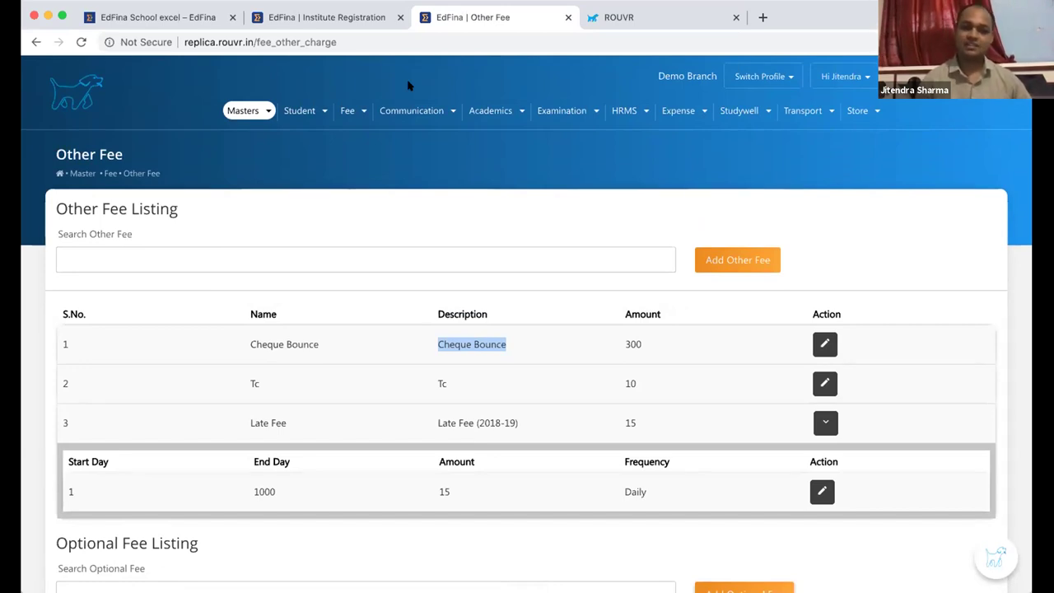
click(252, 114)
click(175, 141)
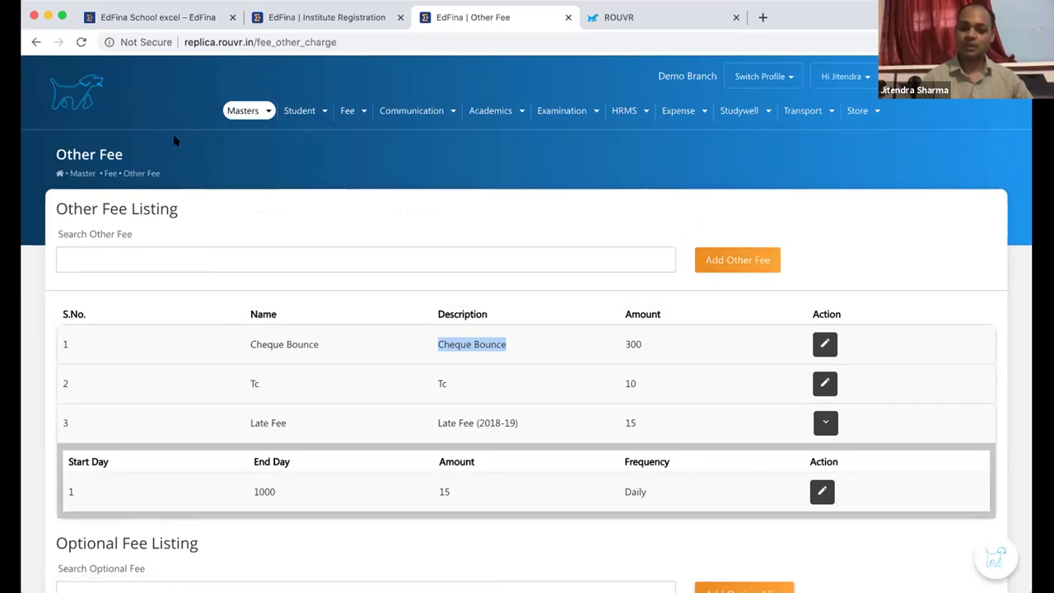
Open the Student Registration form from Student Enrollment and look through its sections from student details to exam schedule and payment mode.
click(300, 113)
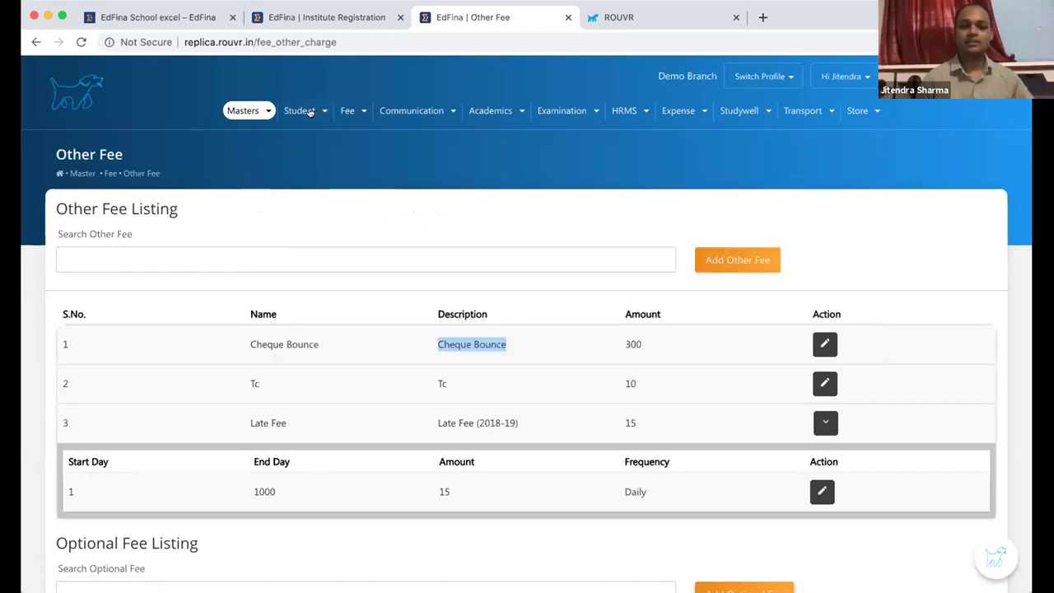
click(312, 186)
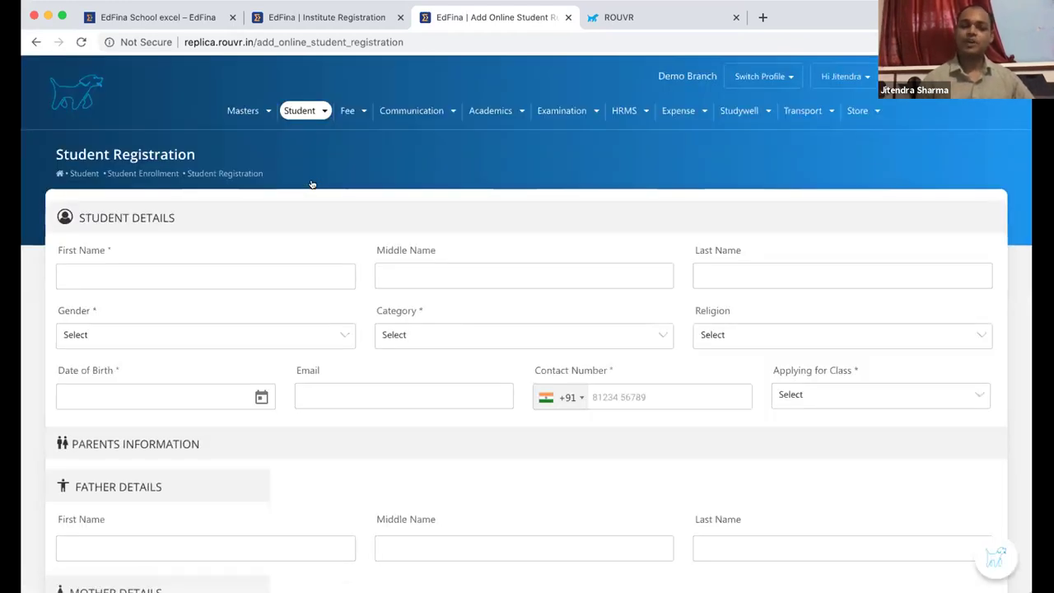
scroll(312, 183, down, 3)
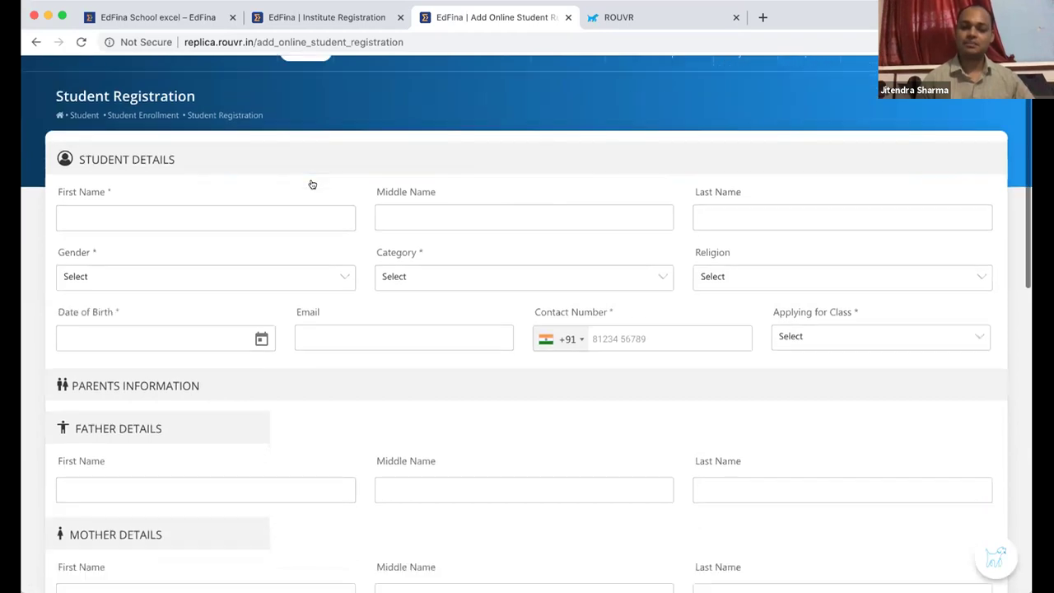
scroll(312, 184, down, 5)
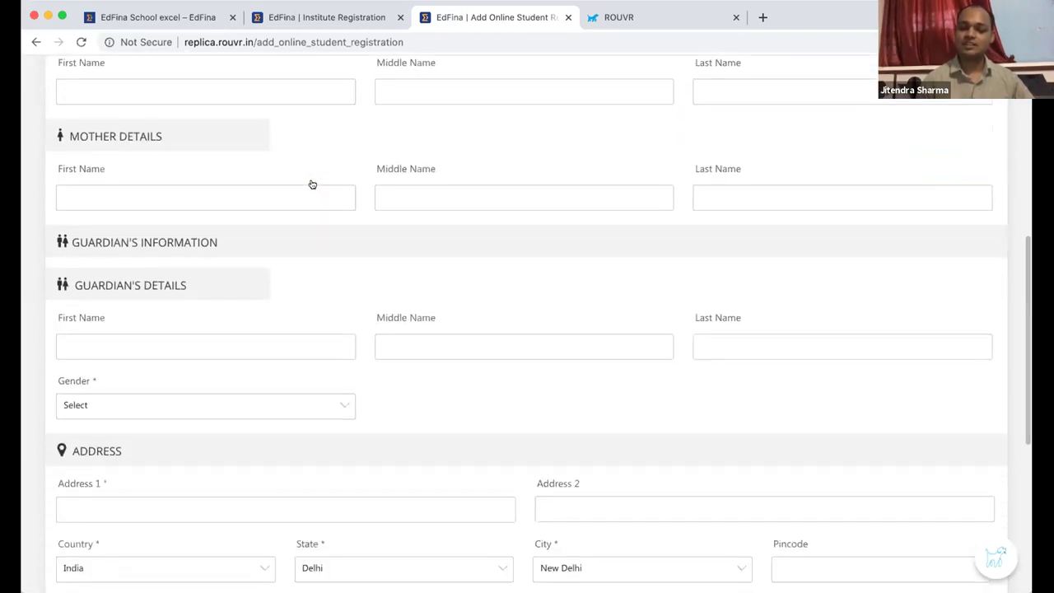
scroll(312, 183, down, 1)
scroll(312, 183, down, 5)
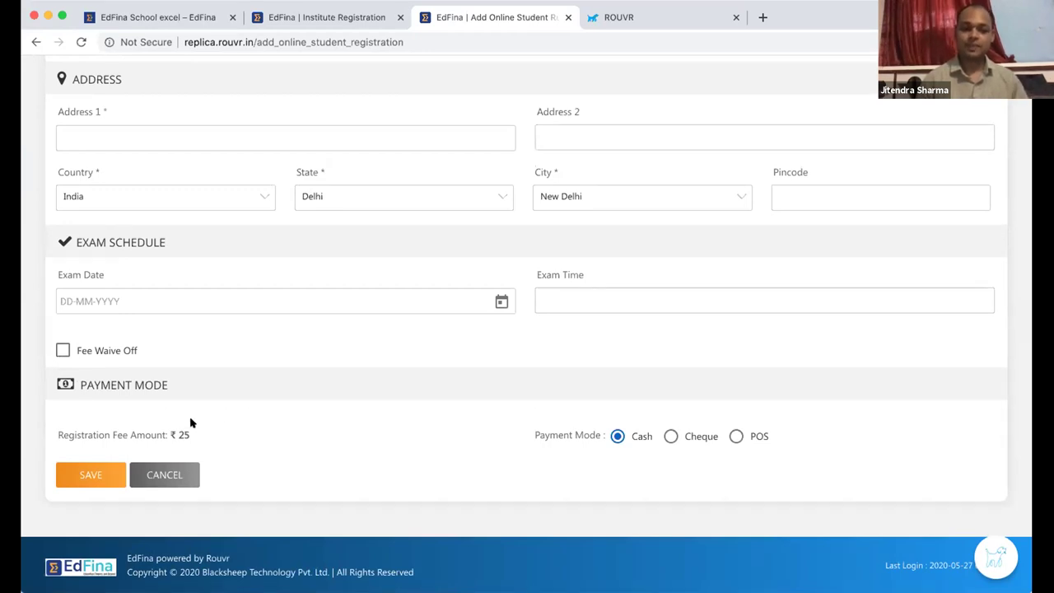
scroll(125, 402, up, 1)
scroll(126, 402, up, 2)
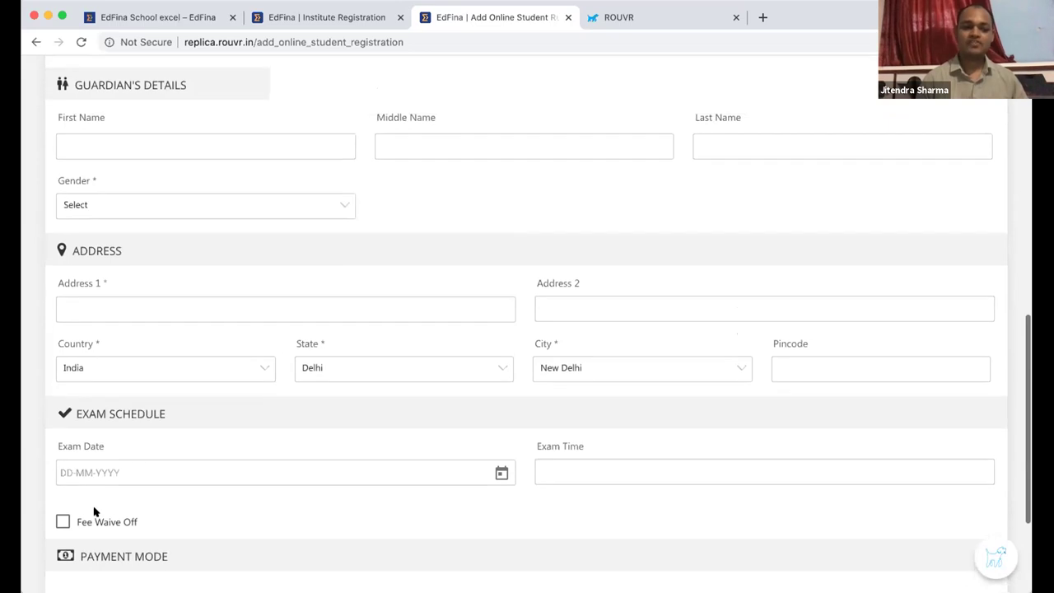
Enable Fee Waive Off in the student registration form and check the remark field that goes with it.
click(59, 521)
scroll(58, 519, down, 2)
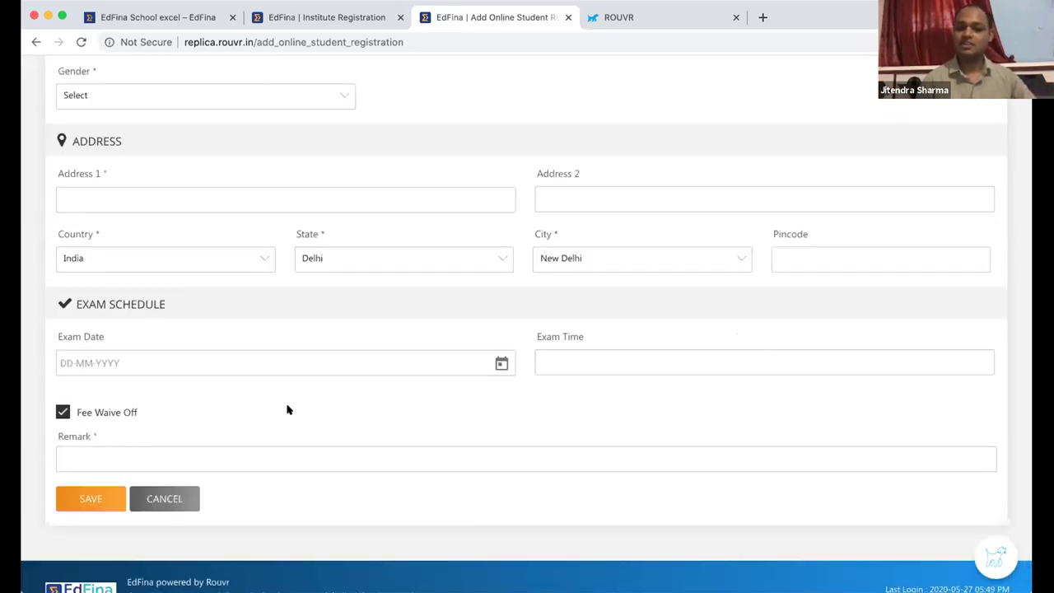
scroll(288, 407, up, 15)
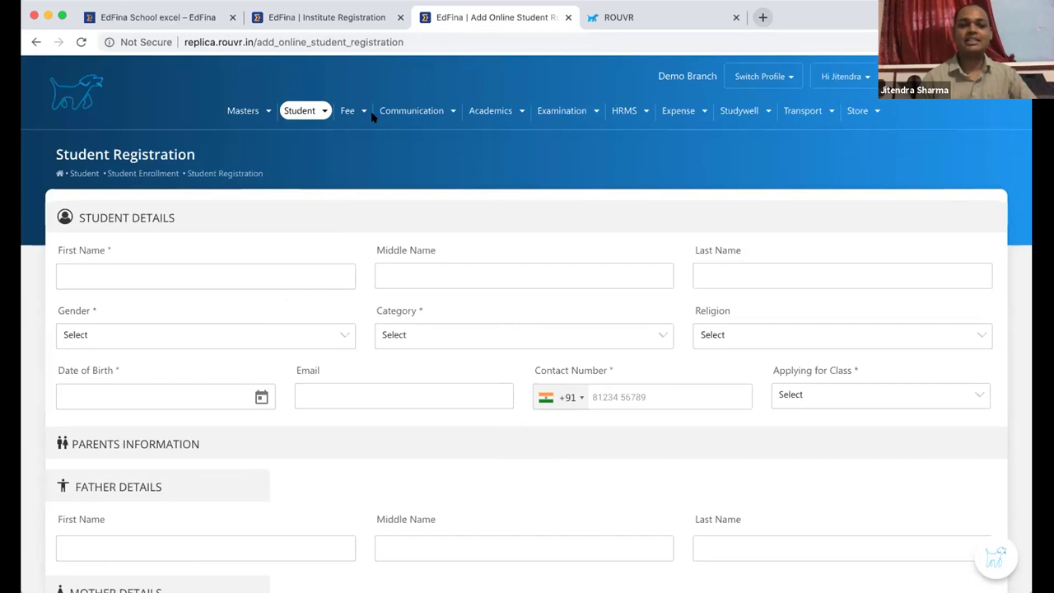
Open the Central Academy site at ca.testingdemo.net in a new browser tab and dismiss its Rouvr chat window.
click(762, 18)
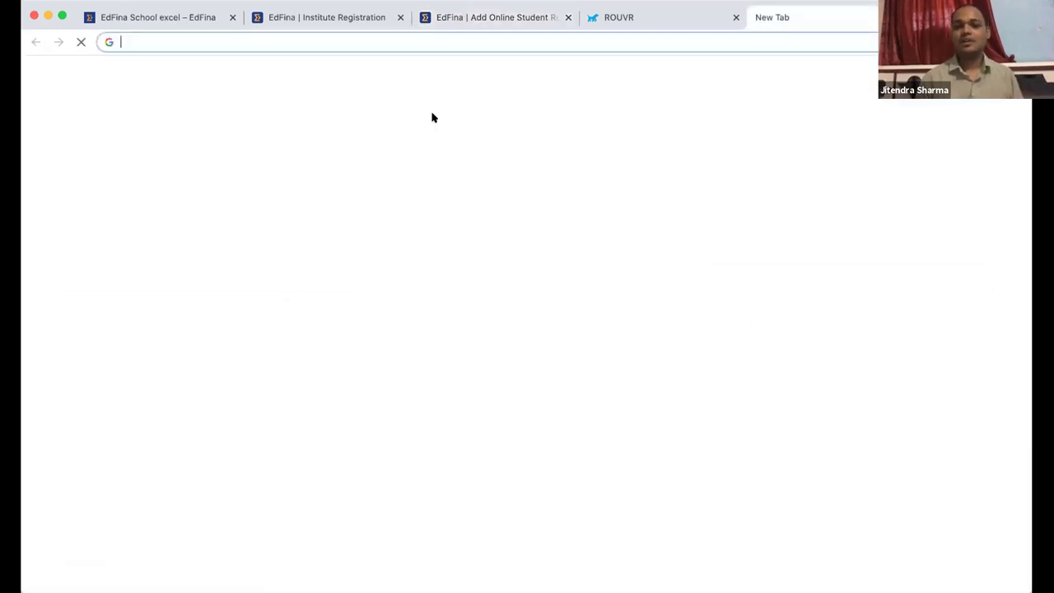
text(ca)
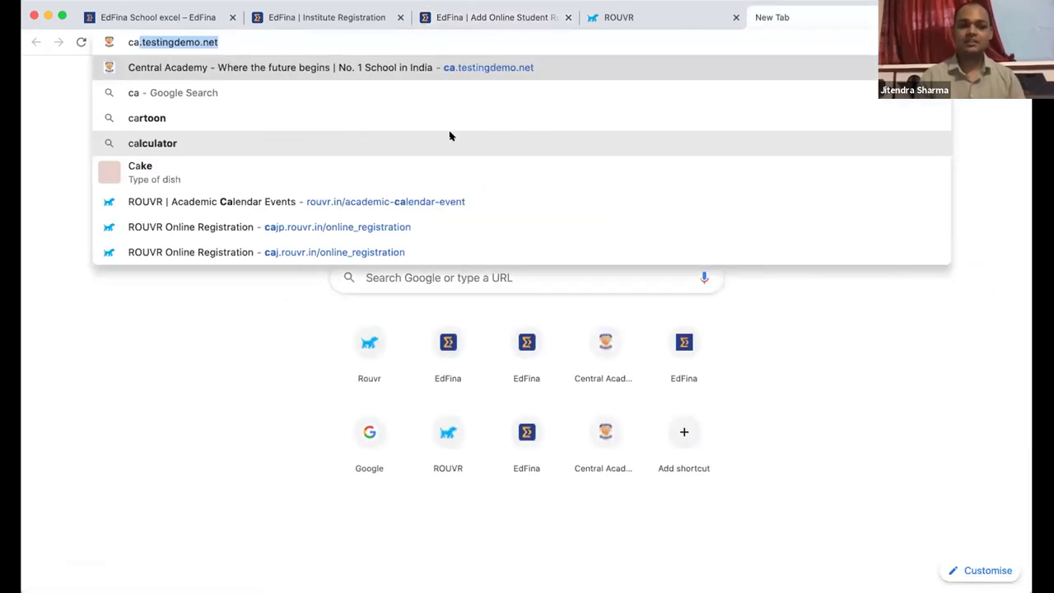
key(Return)
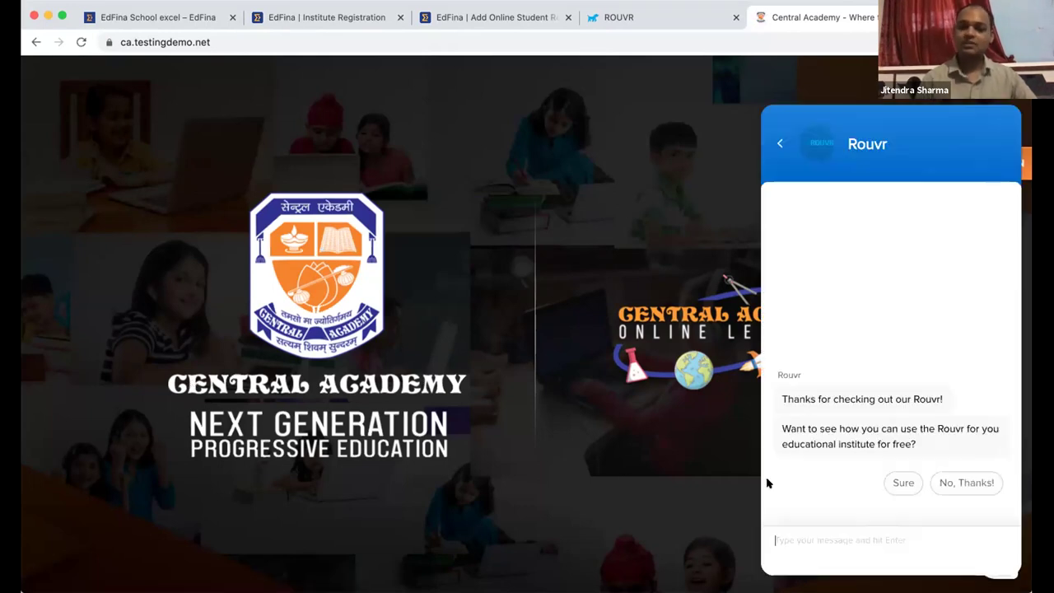
click(779, 143)
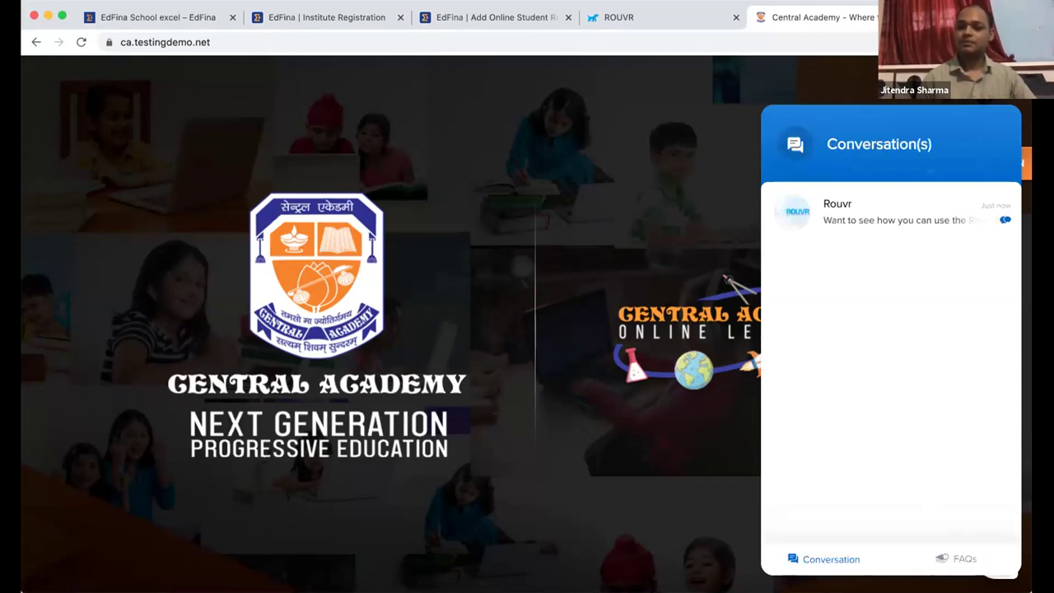
key(Escape)
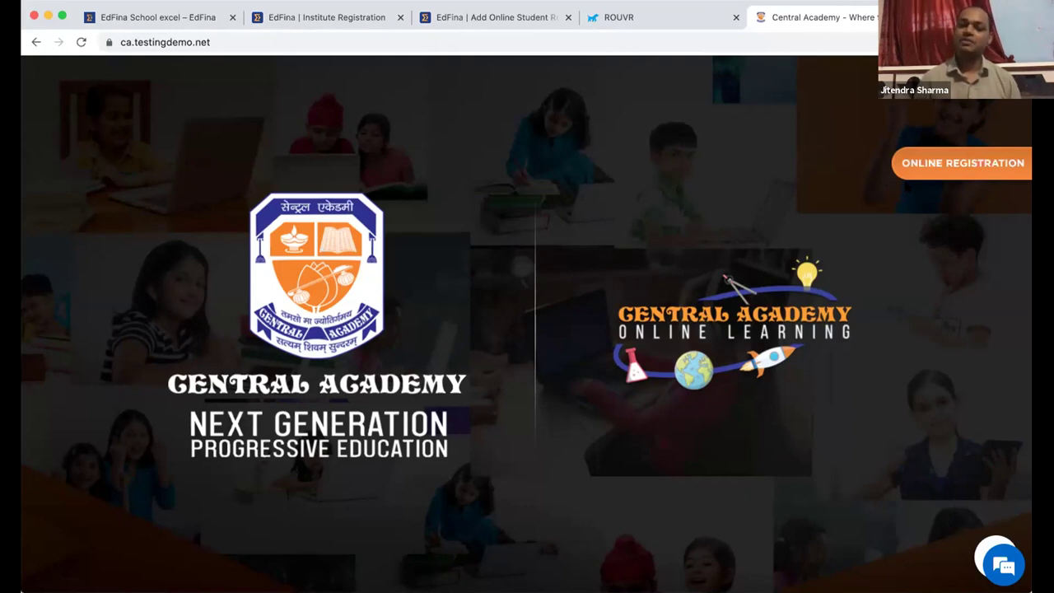
Open the online registration form for the city Jaipur, read through its instructions and close them.
click(909, 165)
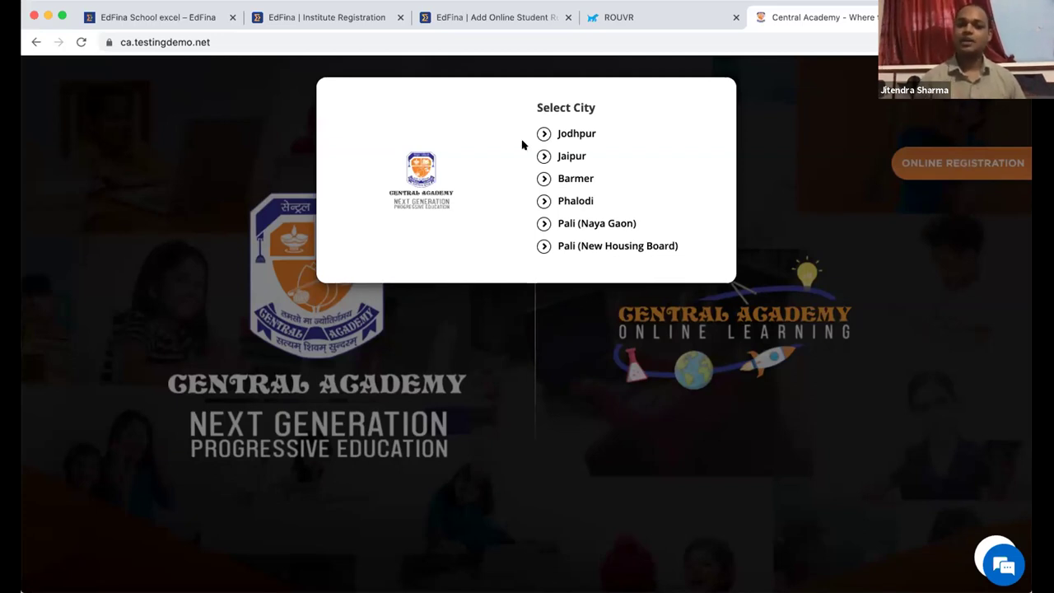
click(564, 158)
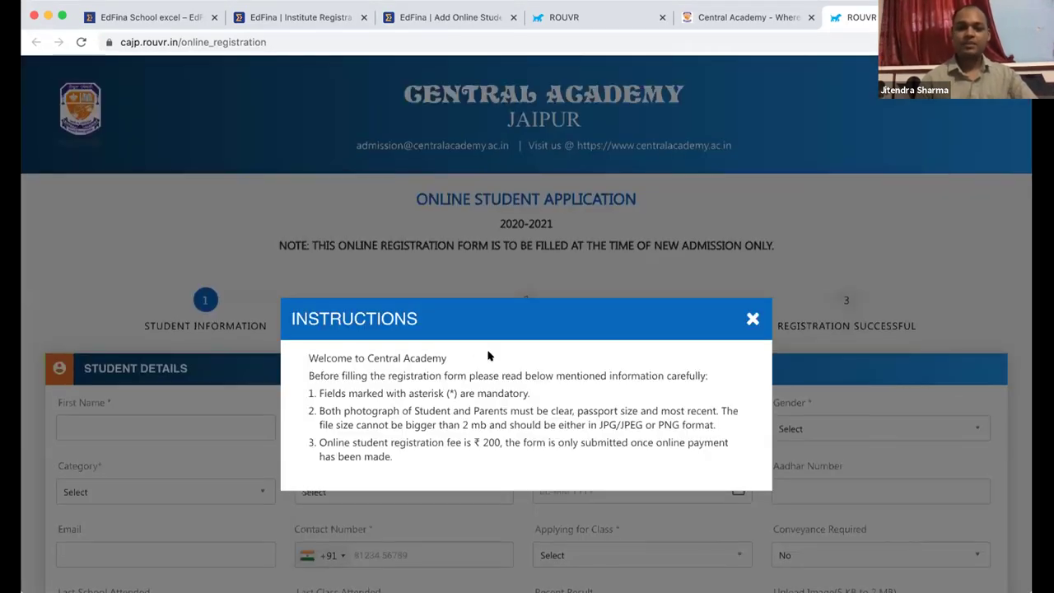
drag(394, 458, 302, 352)
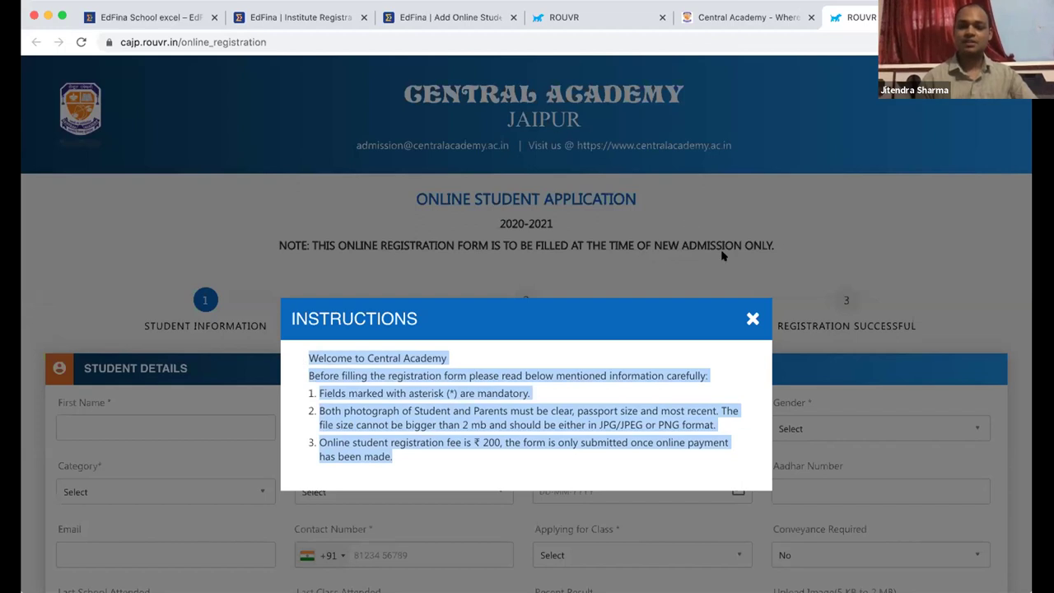
click(751, 321)
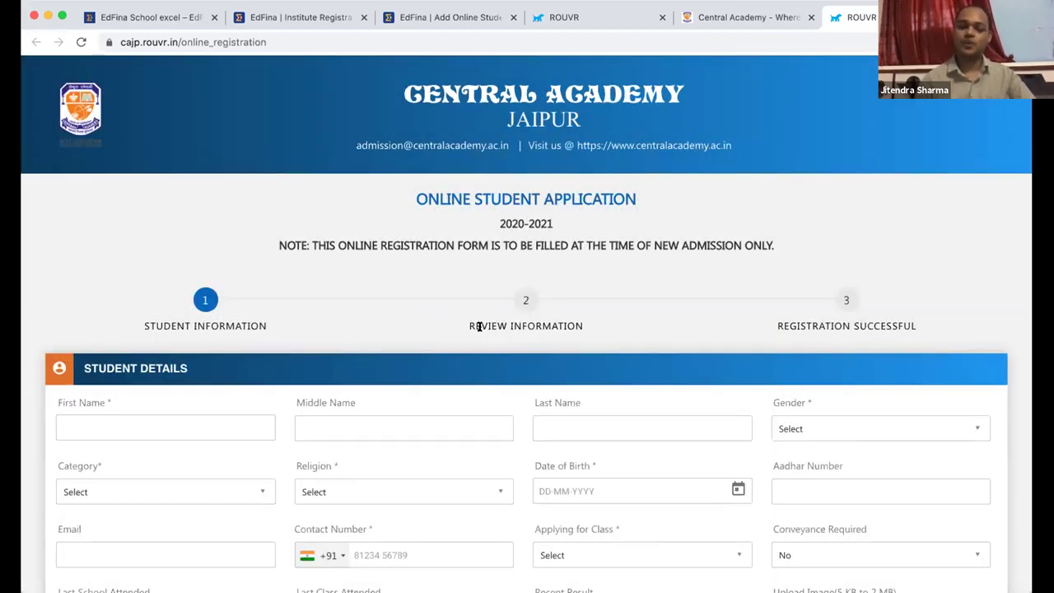
Look through the Student Details fields of the online student application, from names and contact number to class and image upload.
scroll(479, 326, down, 3)
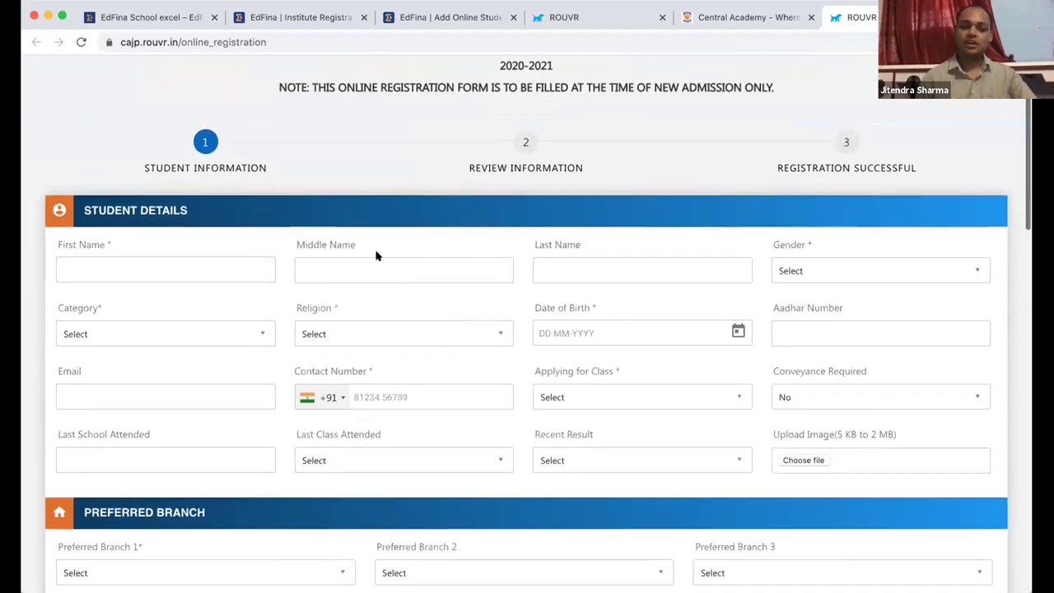
drag(355, 245, 293, 240)
click(393, 240)
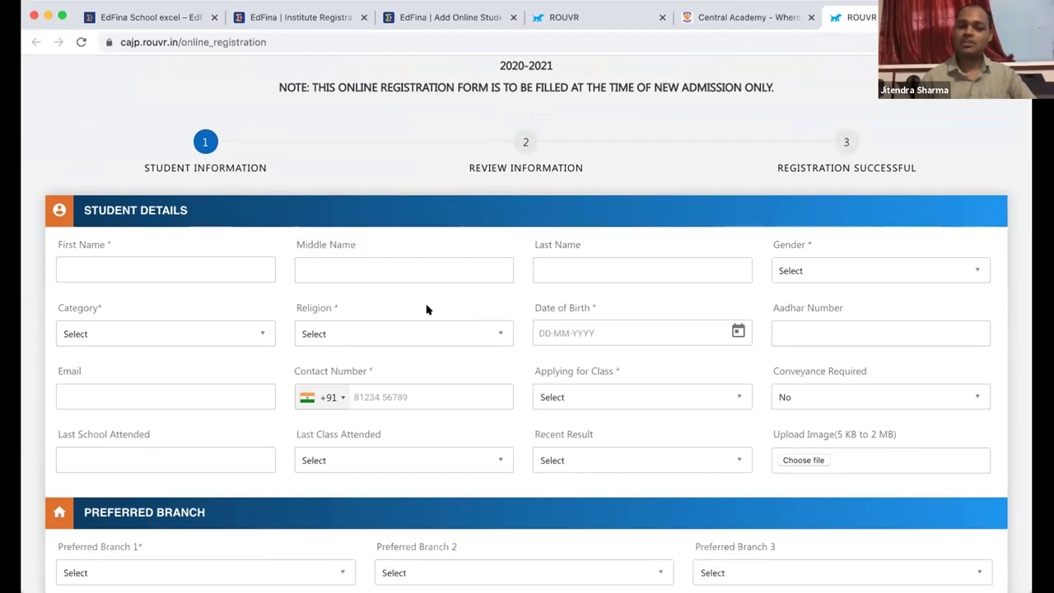
scroll(426, 307, down, 1)
scroll(427, 309, down, 1)
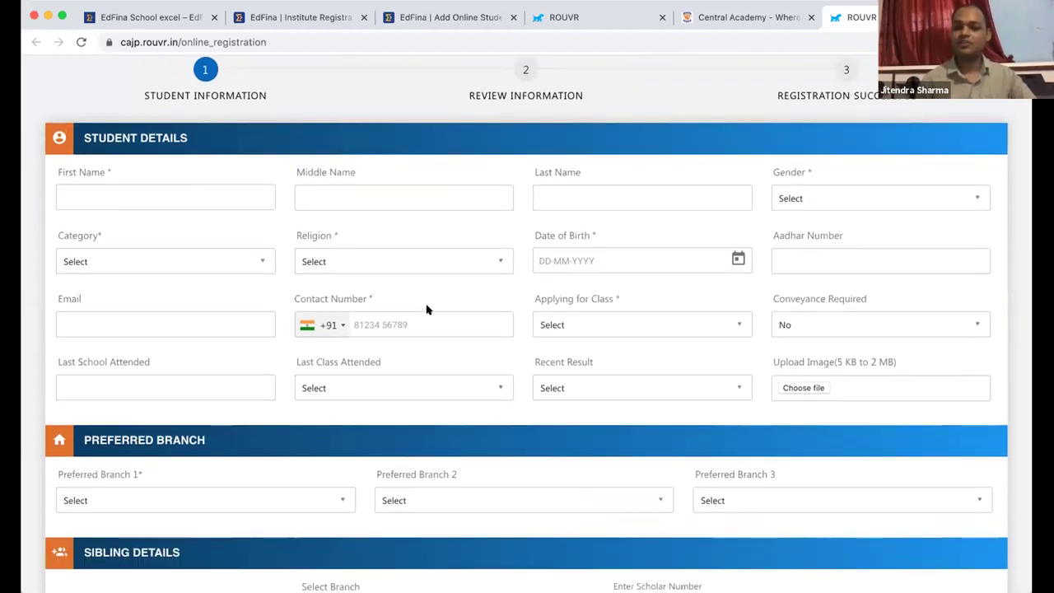
scroll(426, 309, down, 2)
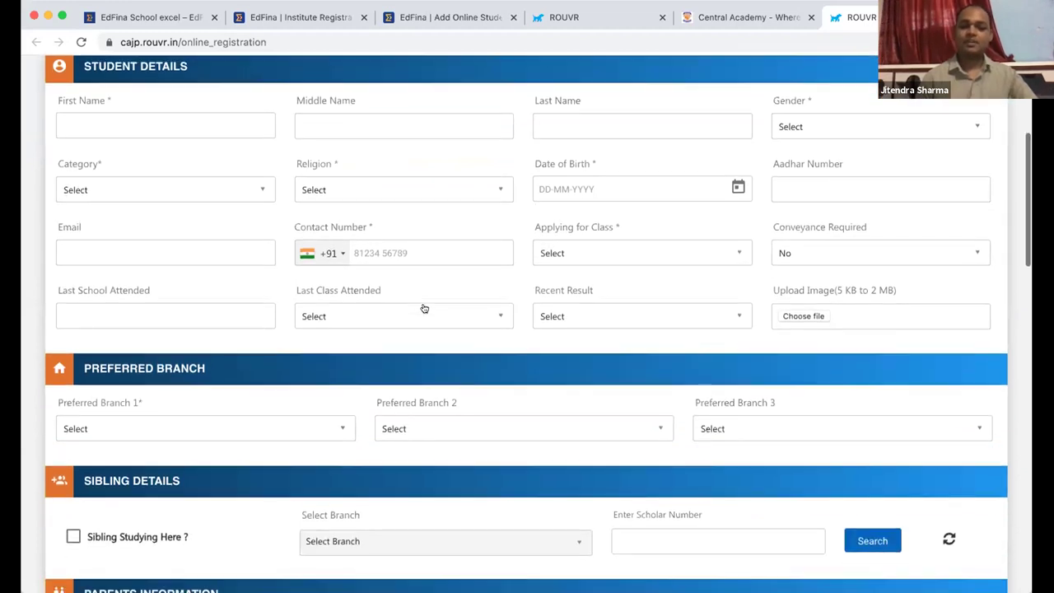
scroll(487, 350, down, 1)
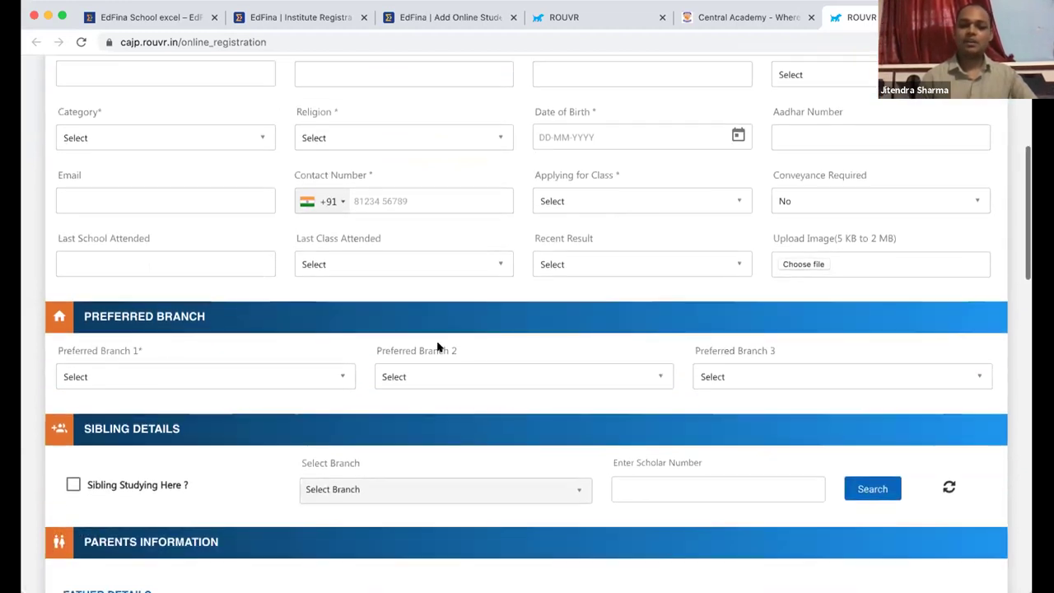
Review the three Preferred Branch choices and the Sibling Details section of the application.
drag(216, 323, 74, 311)
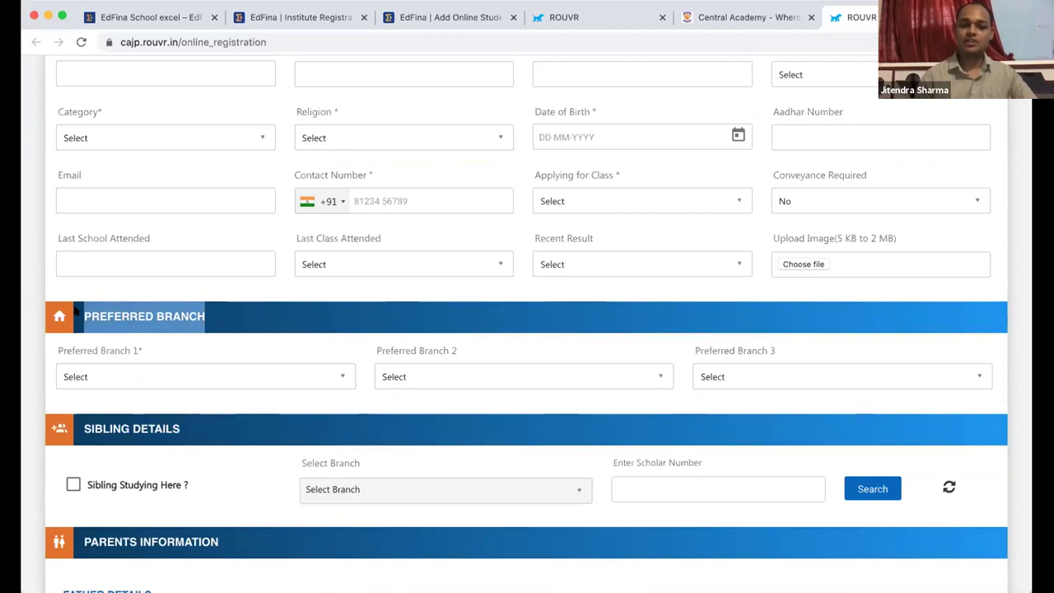
click(287, 293)
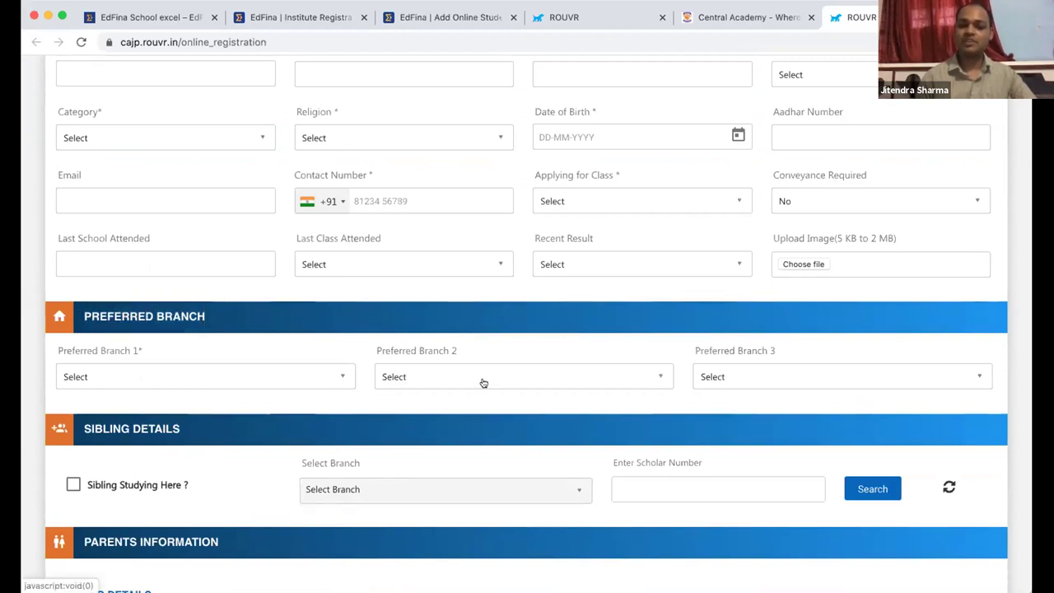
scroll(483, 382, down, 1)
scroll(483, 383, down, 2)
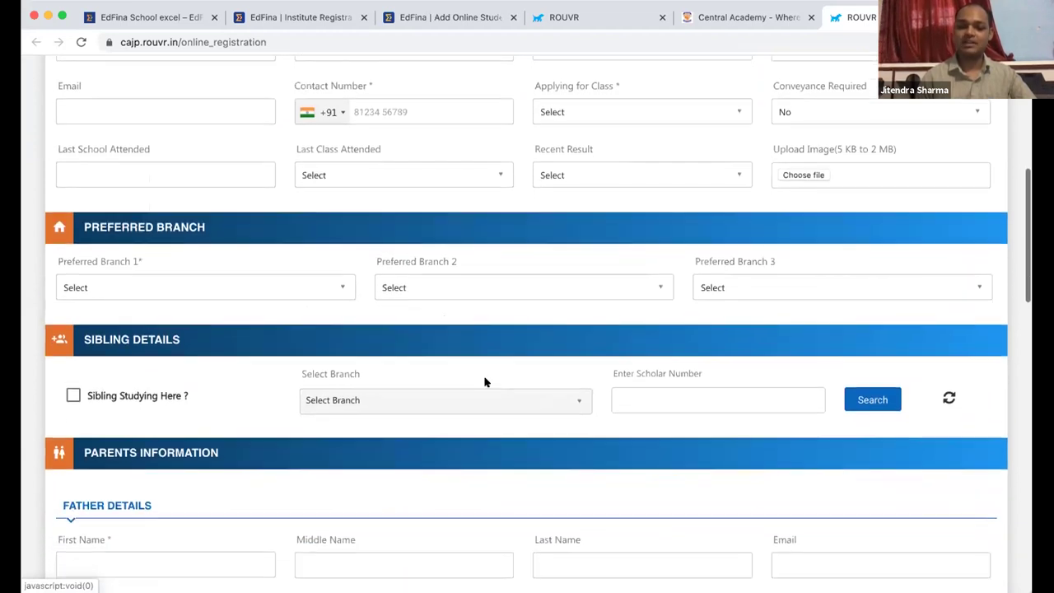
scroll(461, 423, down, 1)
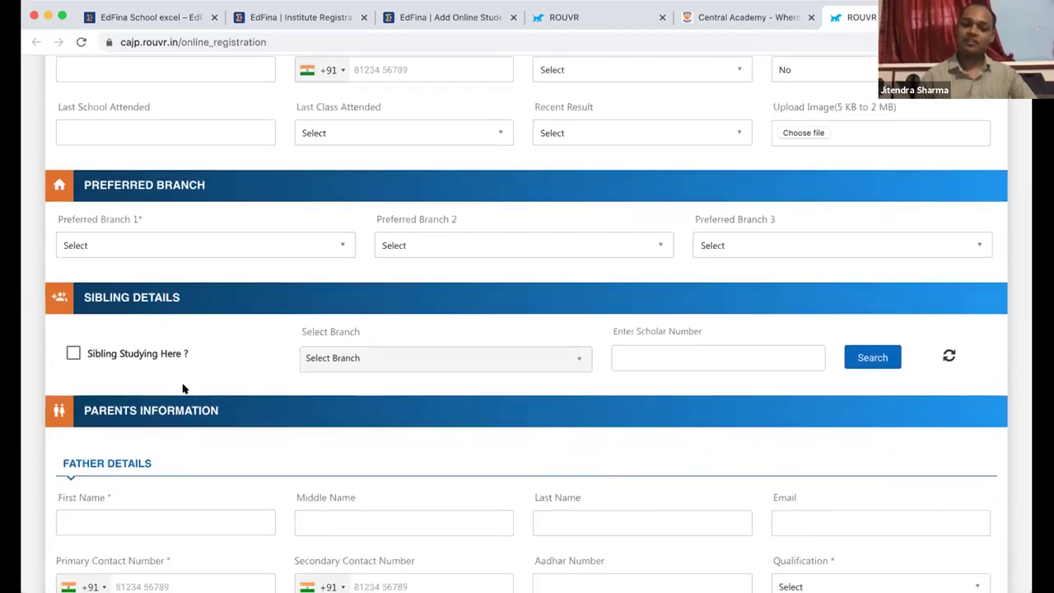
Try the Sibling Studying Here option, look over the parents' information fields, and switch the option off again.
click(72, 353)
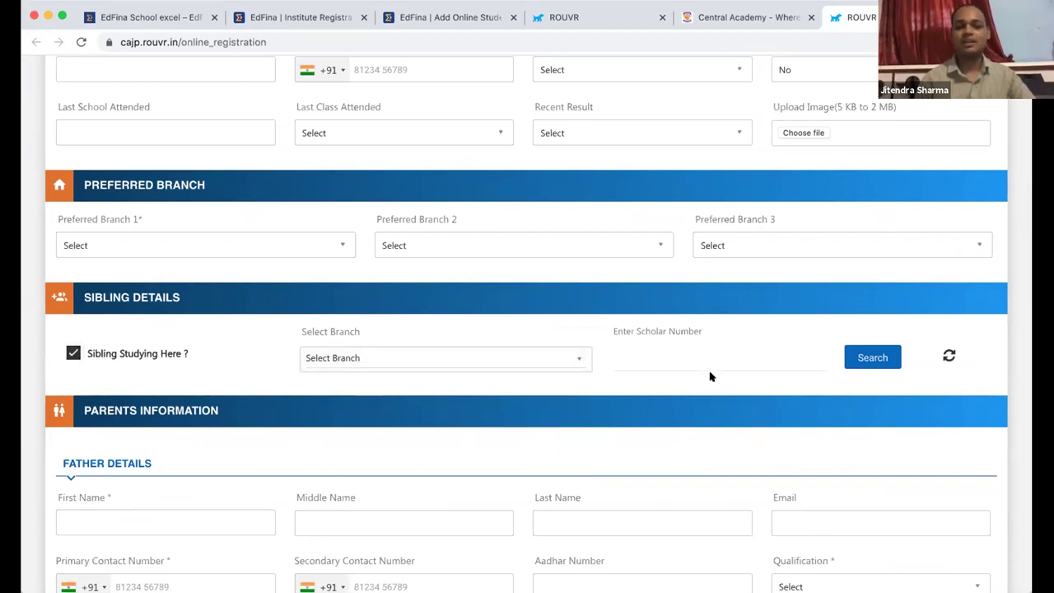
scroll(688, 457, down, 1)
scroll(688, 456, down, 10)
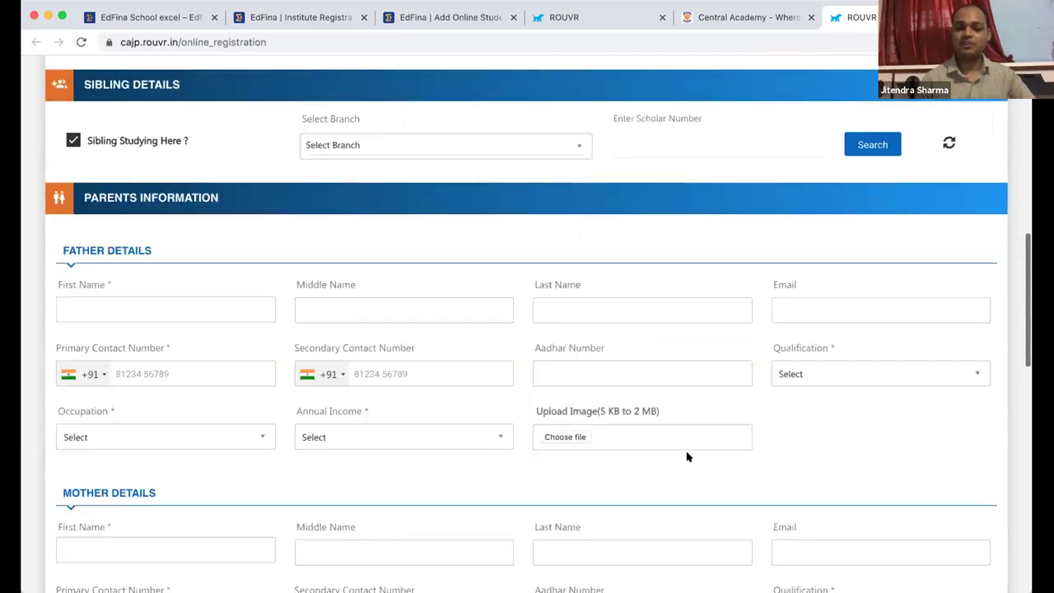
scroll(689, 457, up, 15)
scroll(688, 456, up, 1)
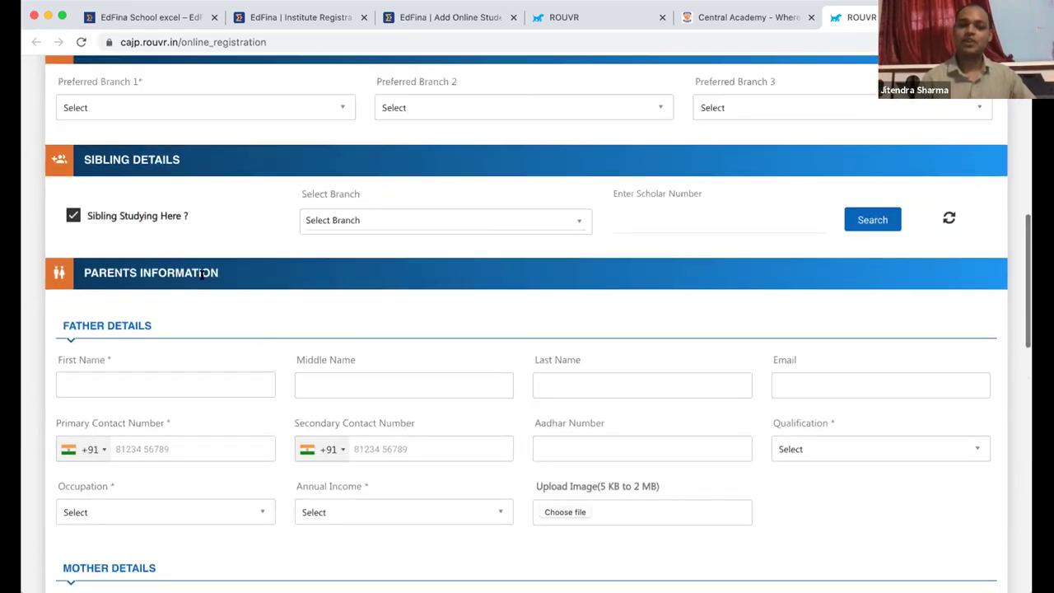
click(71, 217)
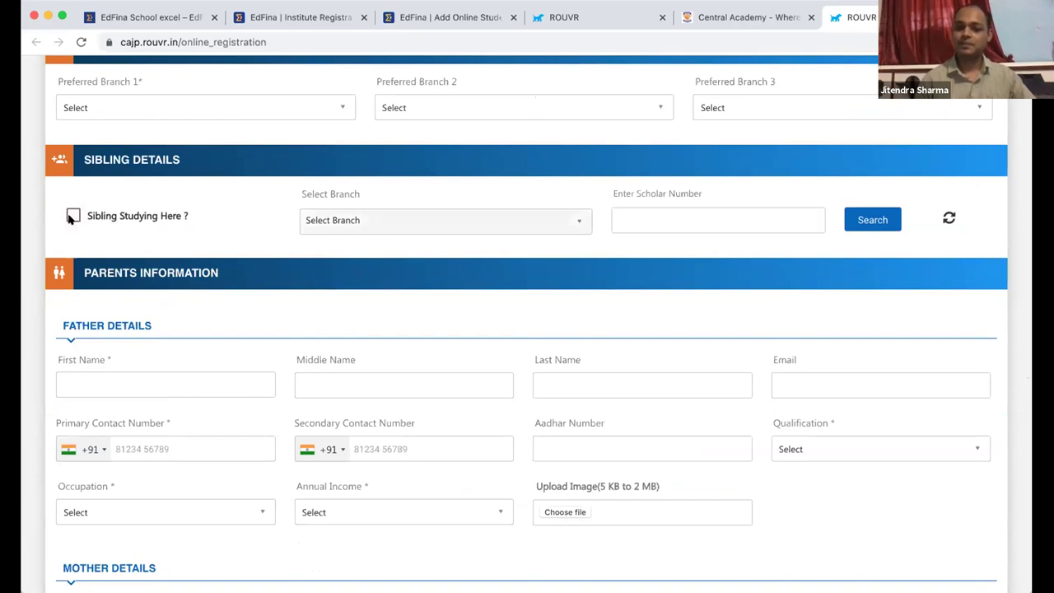
Return to the Demo Branch site and open the Online Registered page under Student Enrollment.
scroll(71, 216, up, 10)
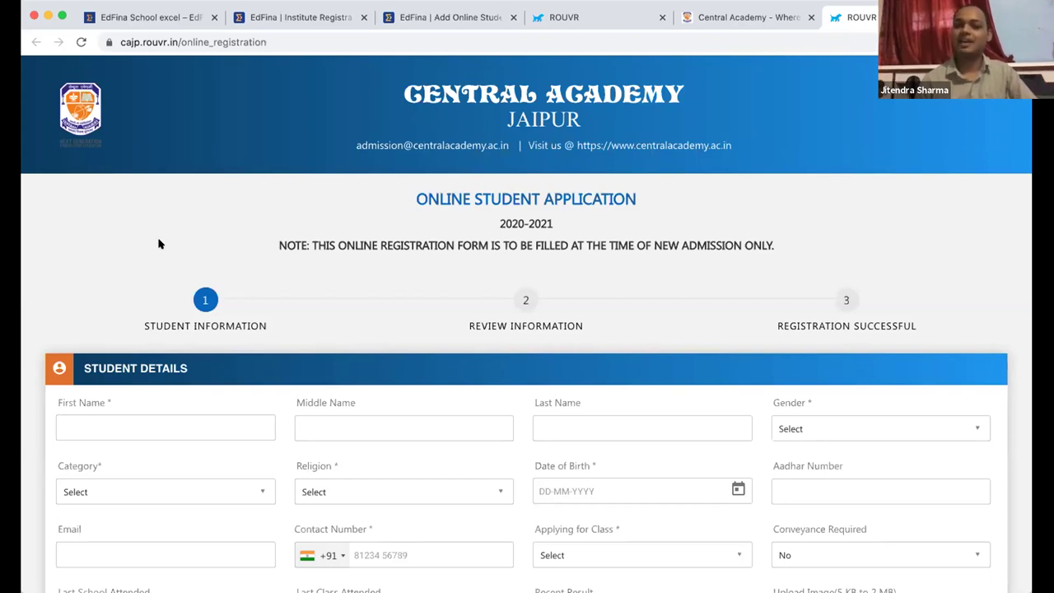
scroll(327, 194, up, 1)
click(285, 16)
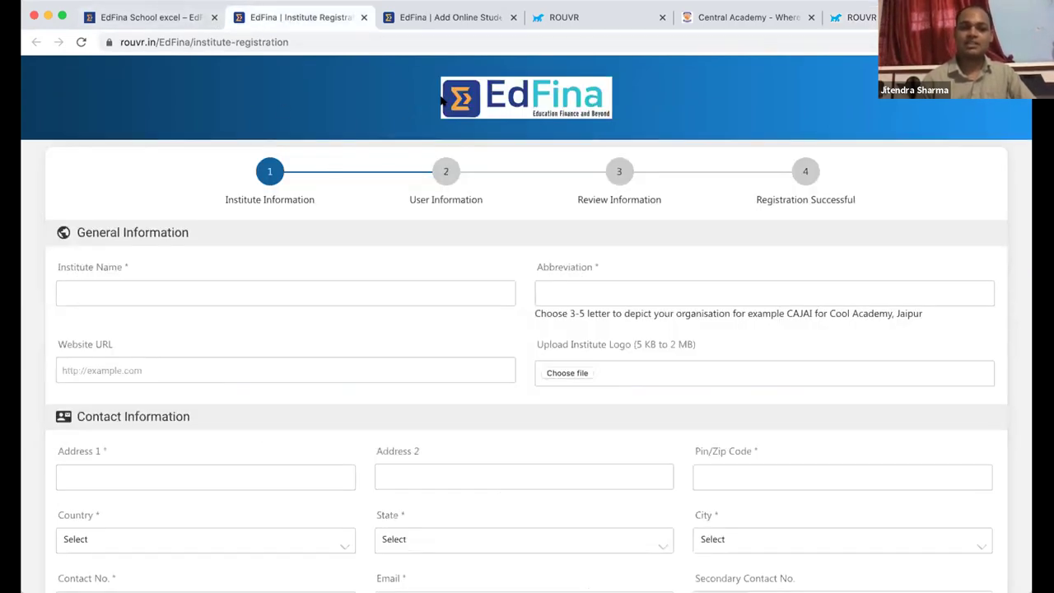
click(398, 18)
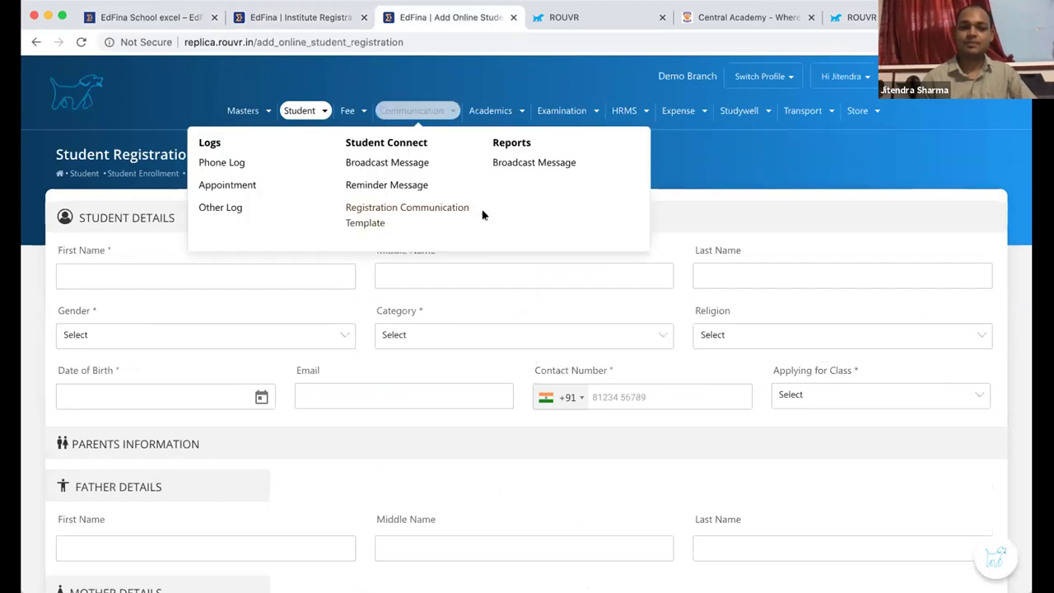
mouse_move(302, 113)
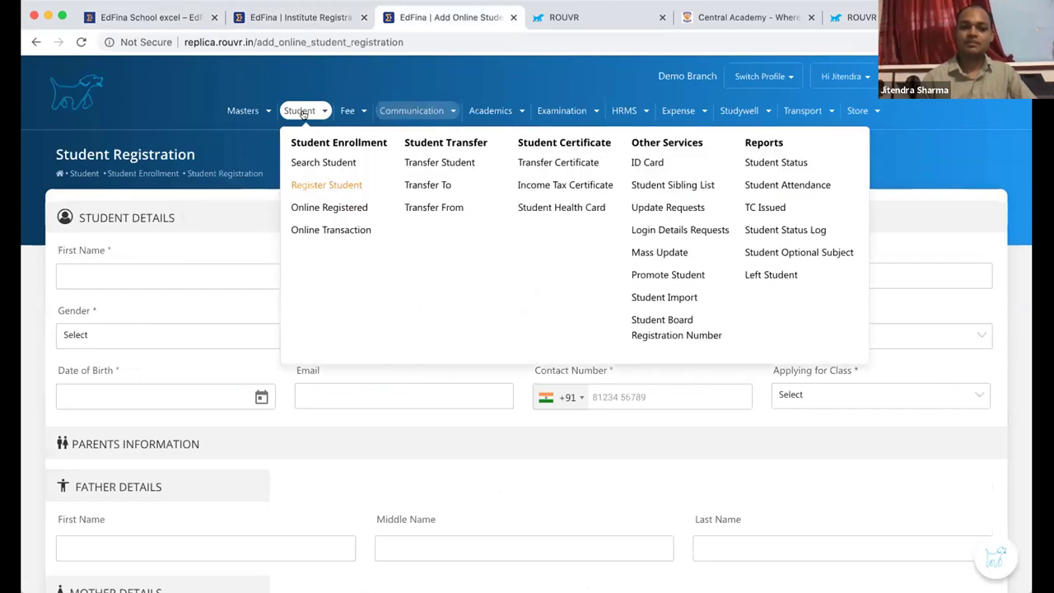
click(329, 208)
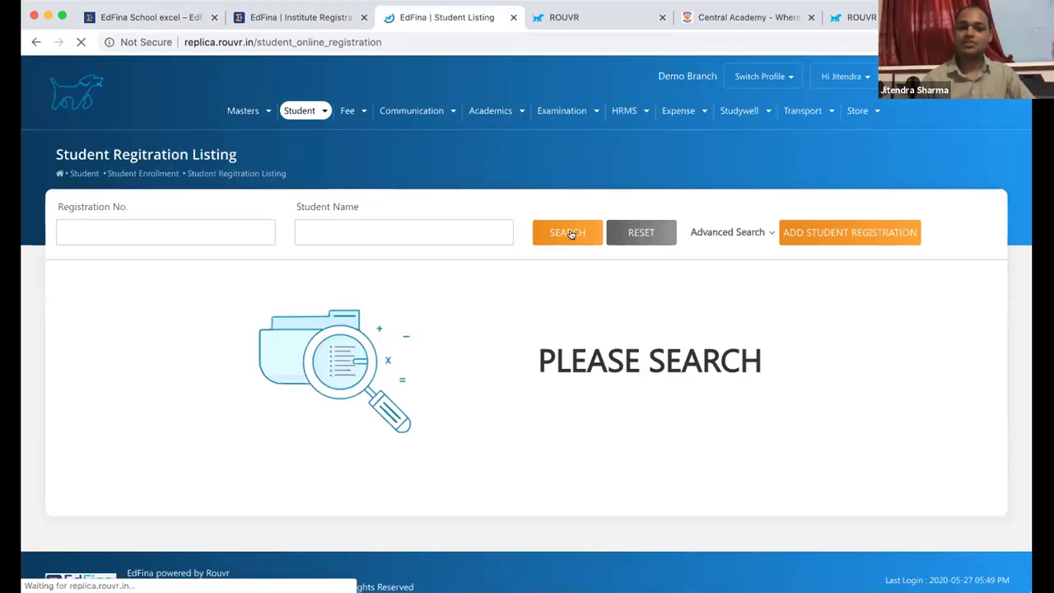
List all student registrations without filters and check which action is available for the first one.
click(569, 234)
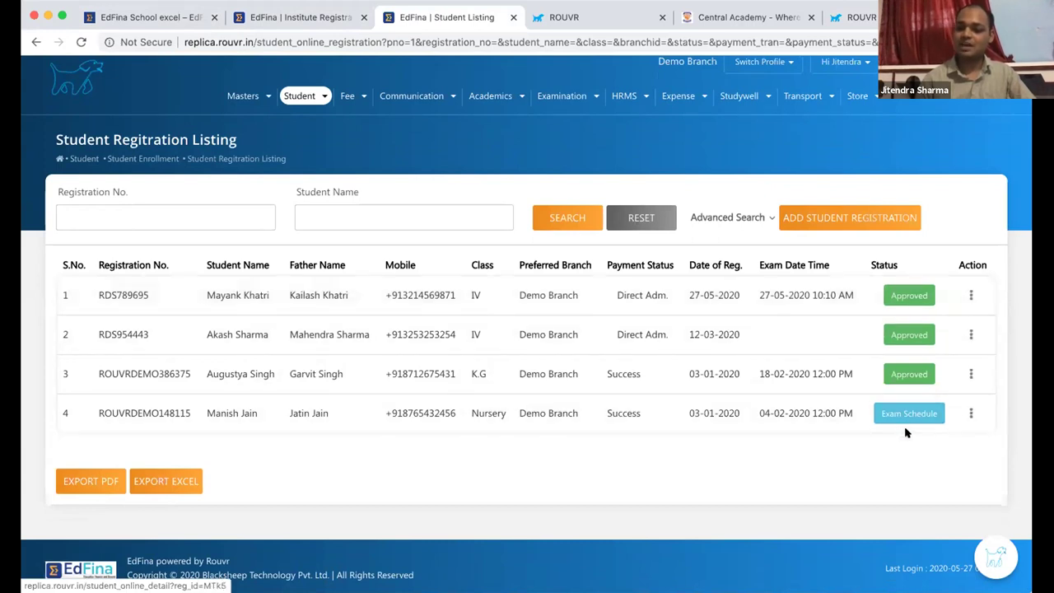
click(971, 295)
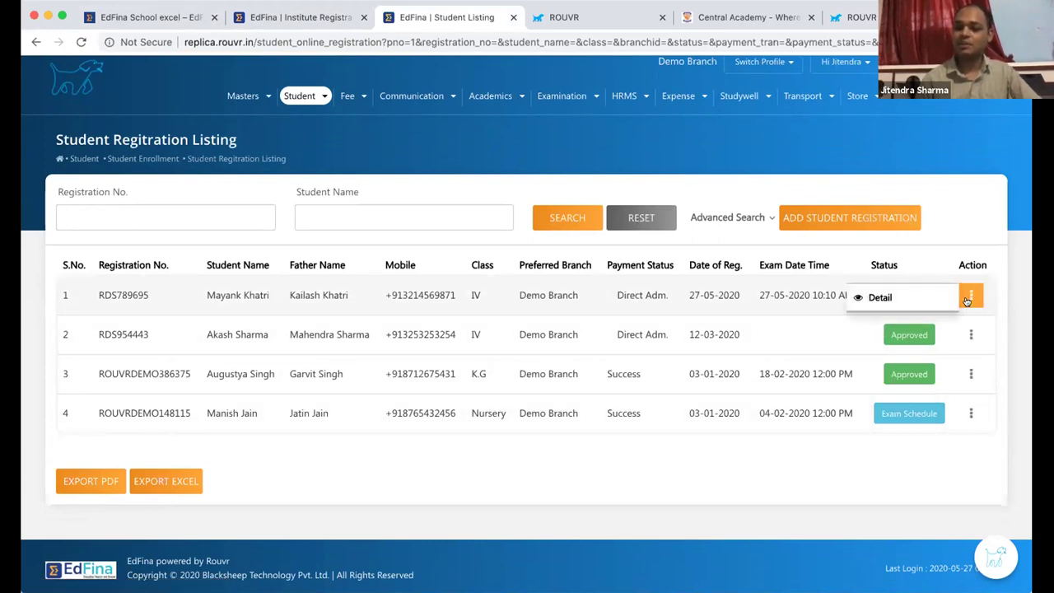
click(788, 464)
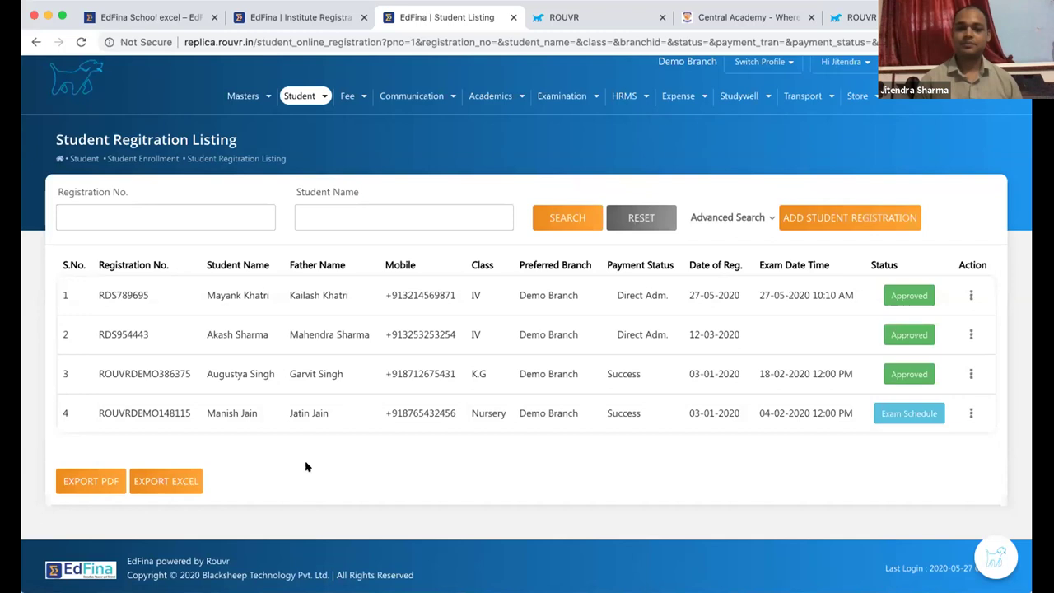
click(347, 96)
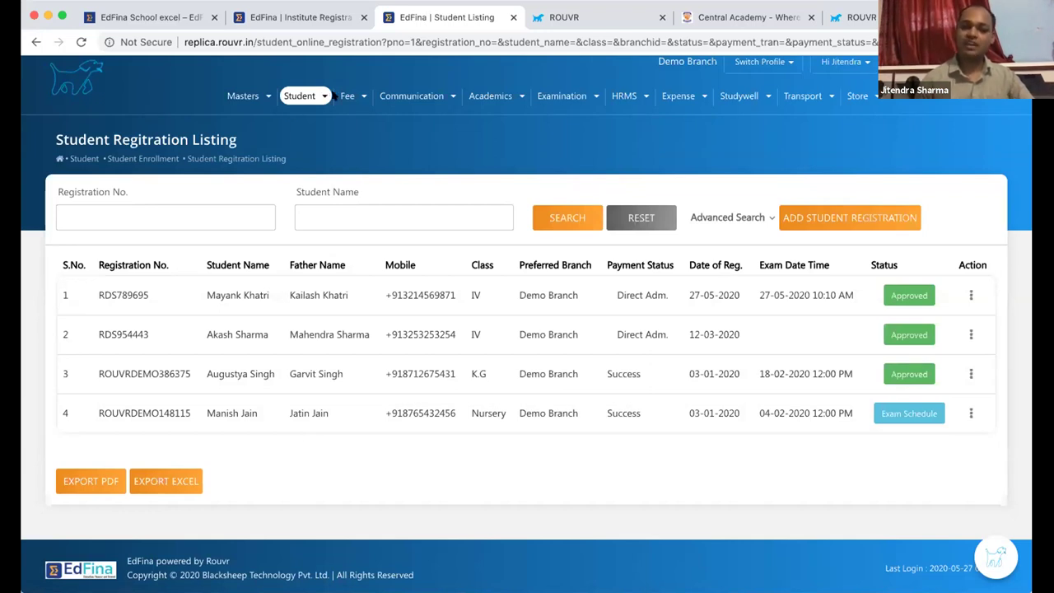
mouse_move(332, 94)
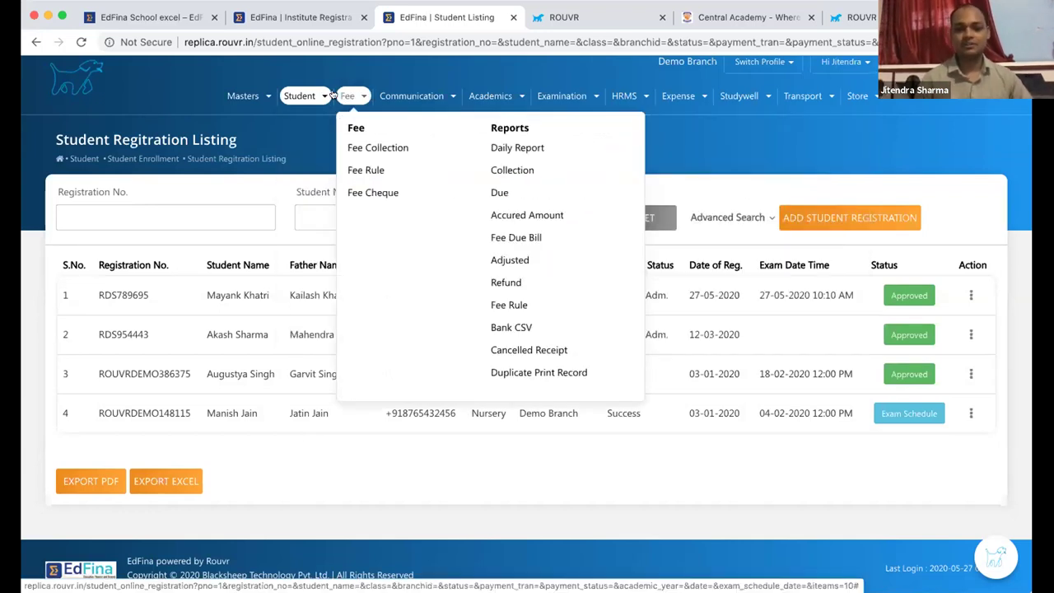
mouse_move(299, 94)
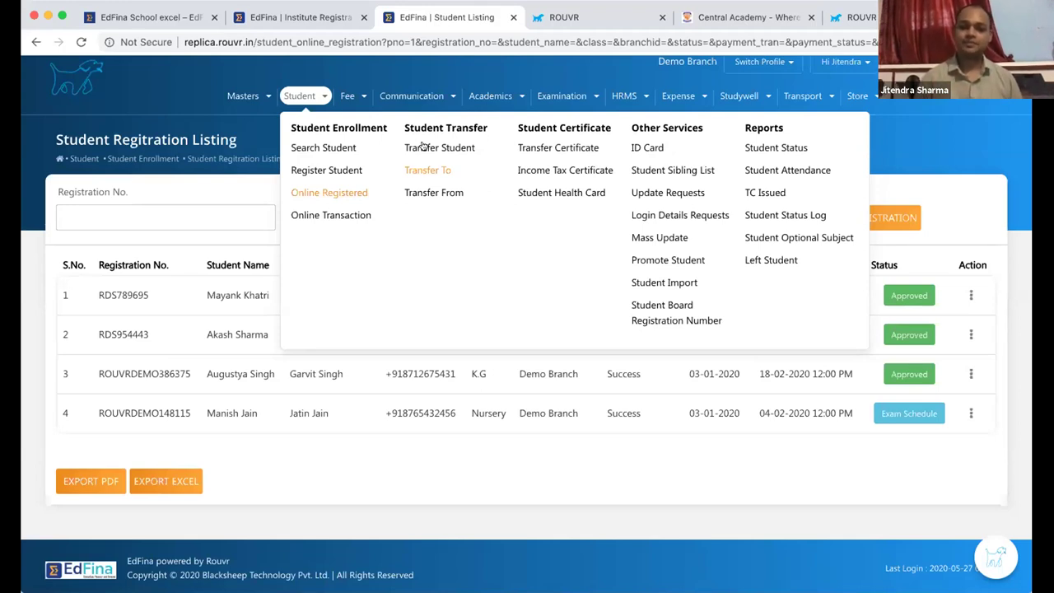
Open the Broadcast Message page under Student Connect and look through the listed template messages.
mouse_move(392, 96)
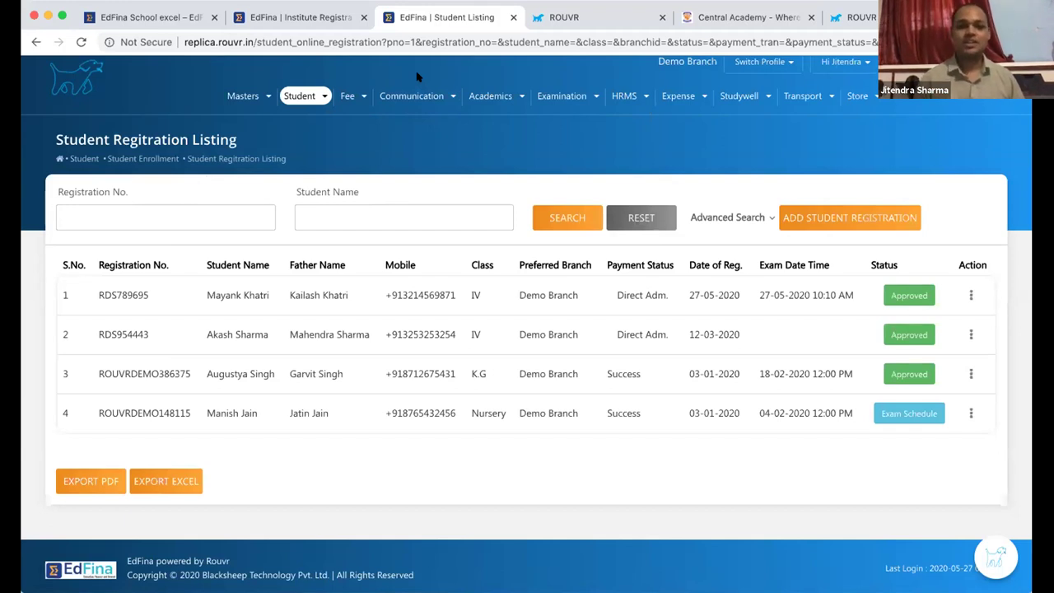
mouse_move(425, 92)
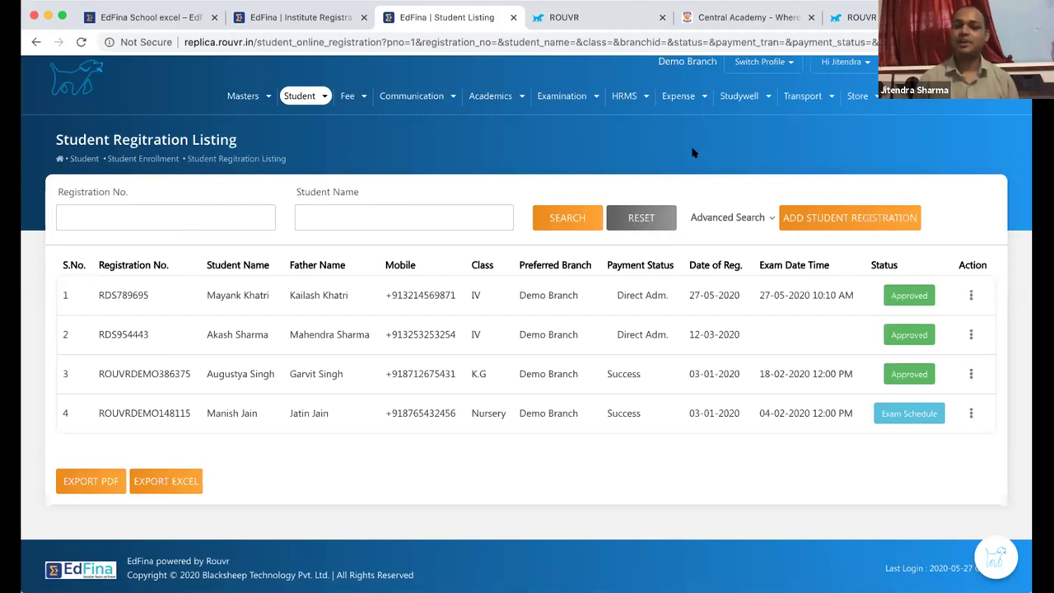
mouse_move(443, 100)
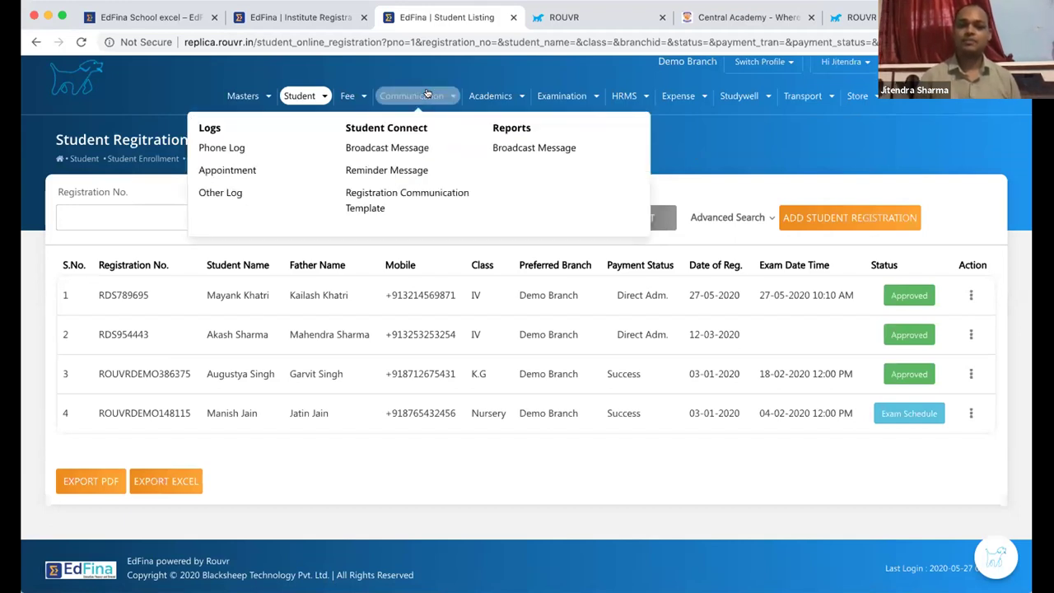
click(406, 148)
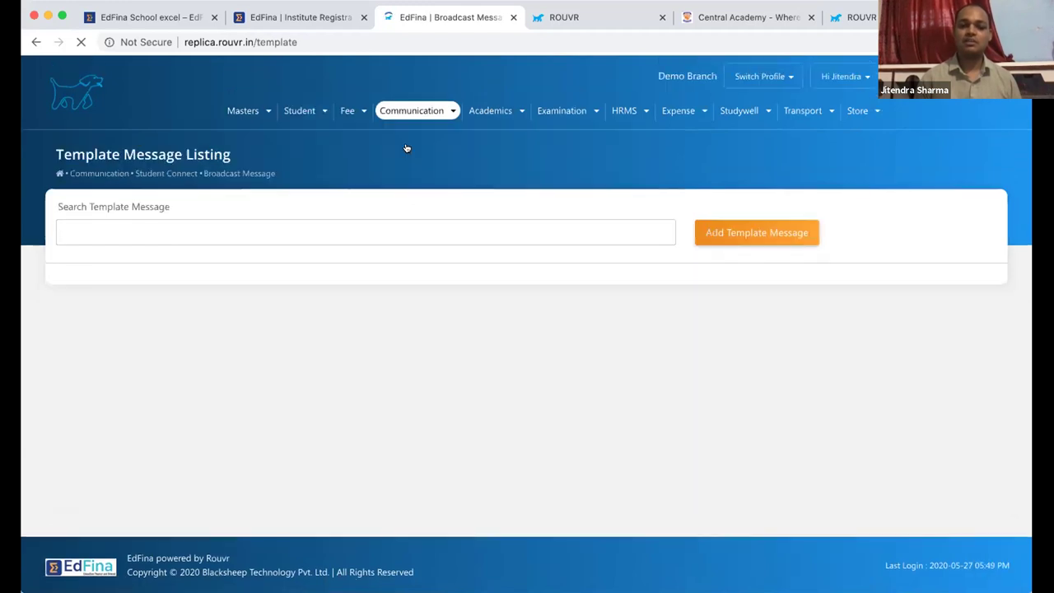
scroll(508, 327, down, 5)
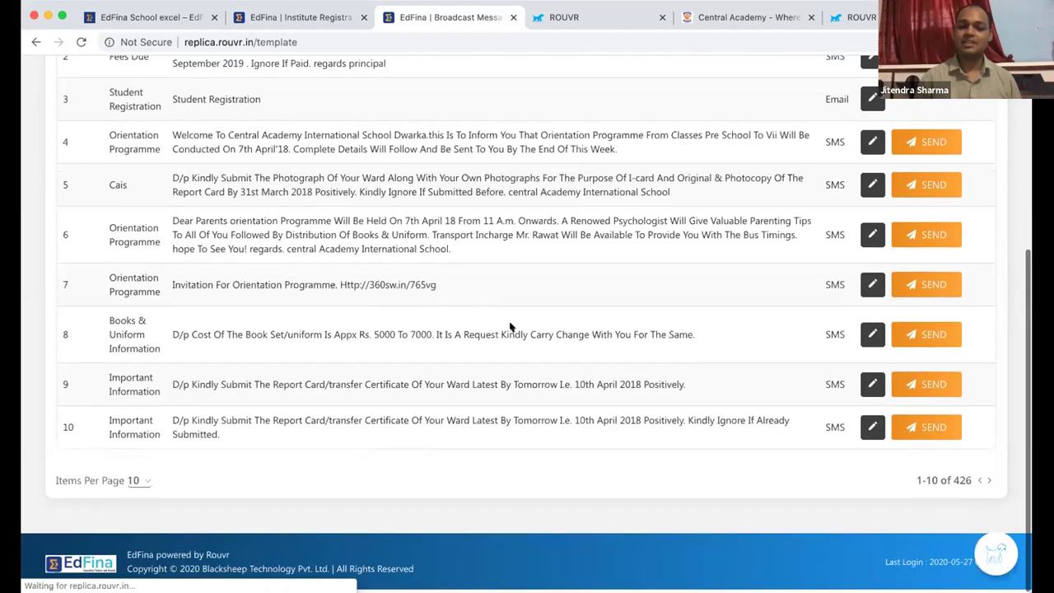
scroll(510, 327, up, 2)
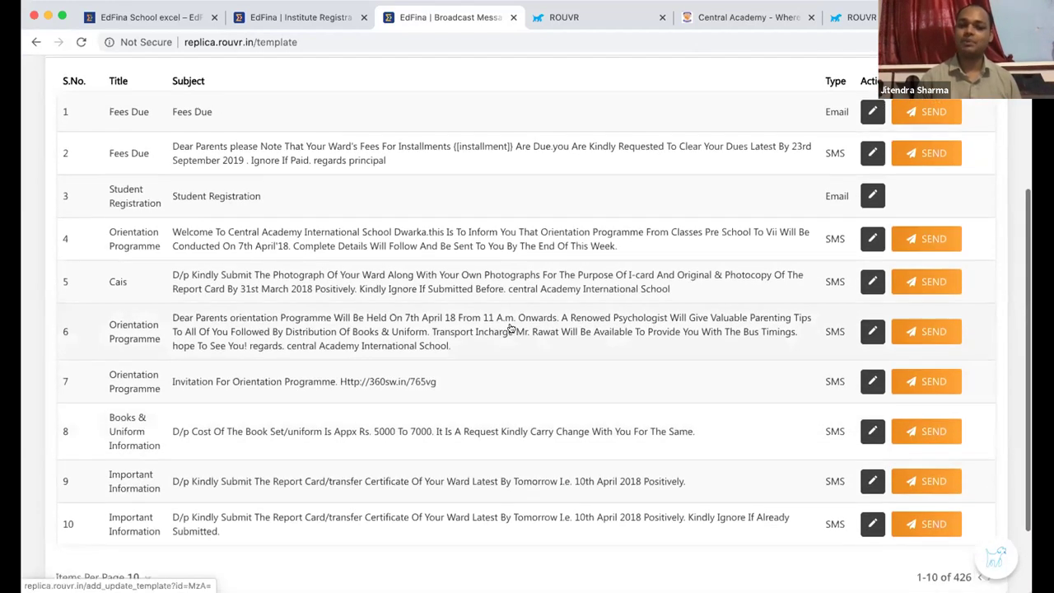
scroll(510, 327, up, 4)
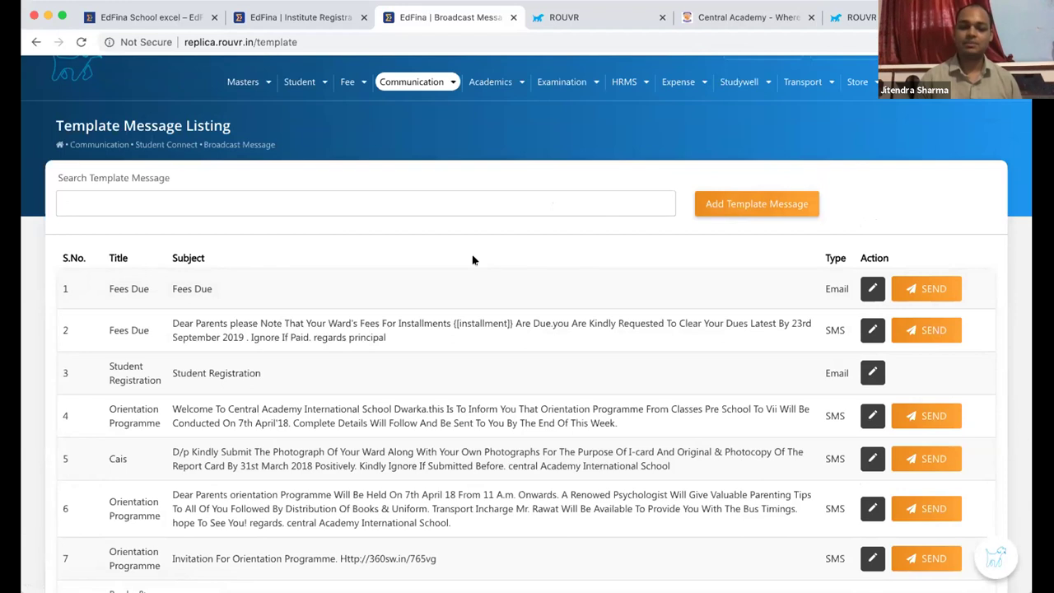
scroll(472, 281, down, 3)
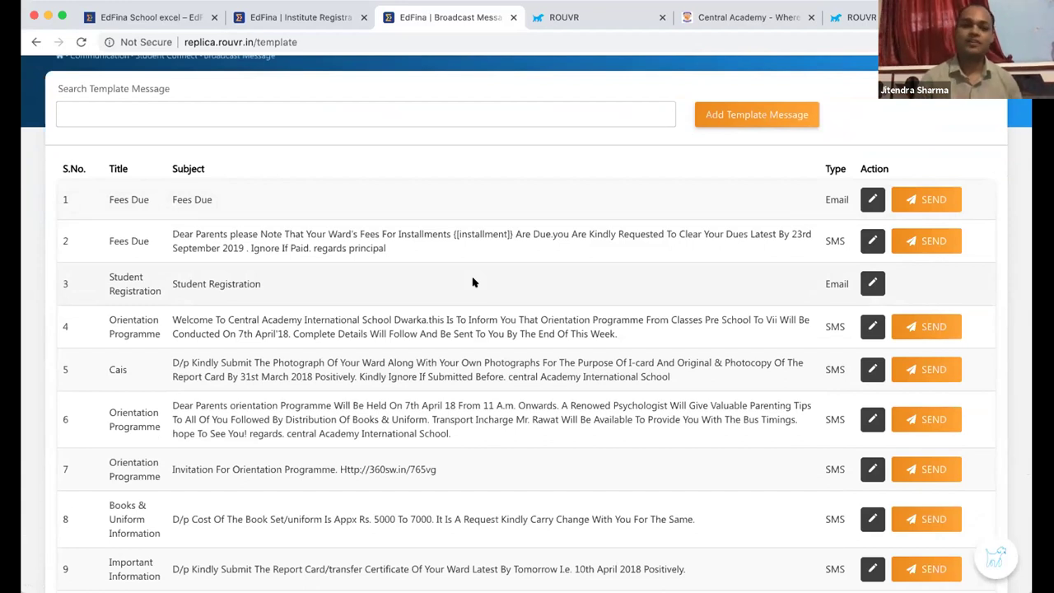
scroll(472, 282, up, 3)
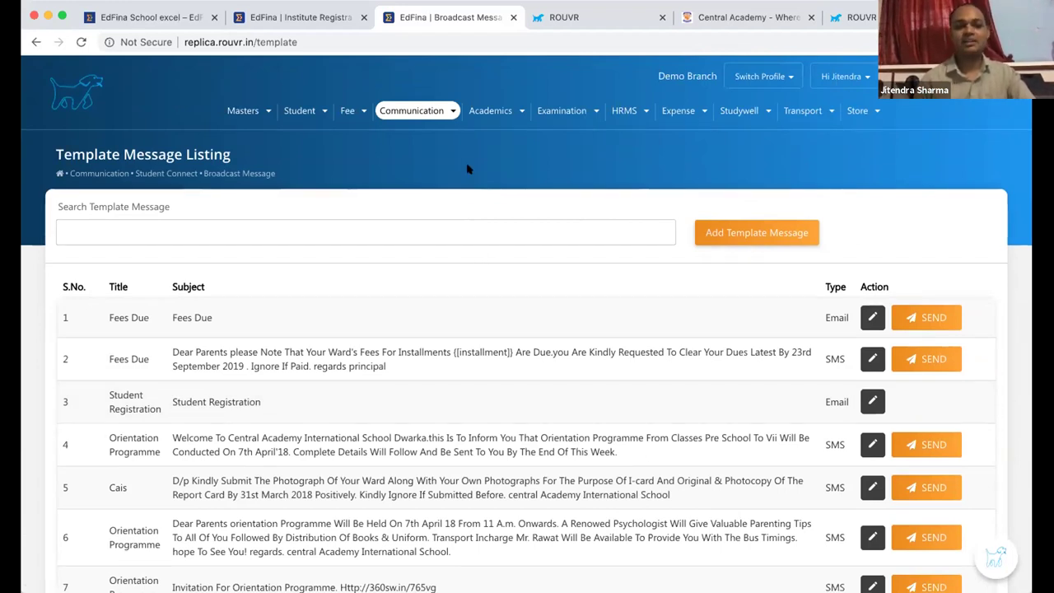
Open the Online Learning page under the Learning Management System and start a new online learning course.
mouse_move(494, 110)
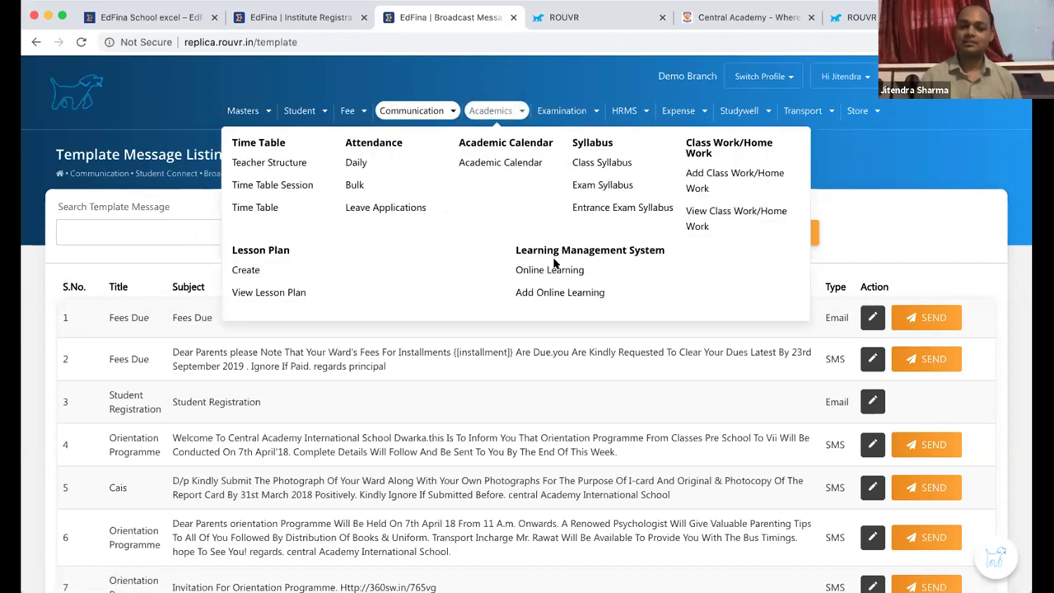
click(556, 269)
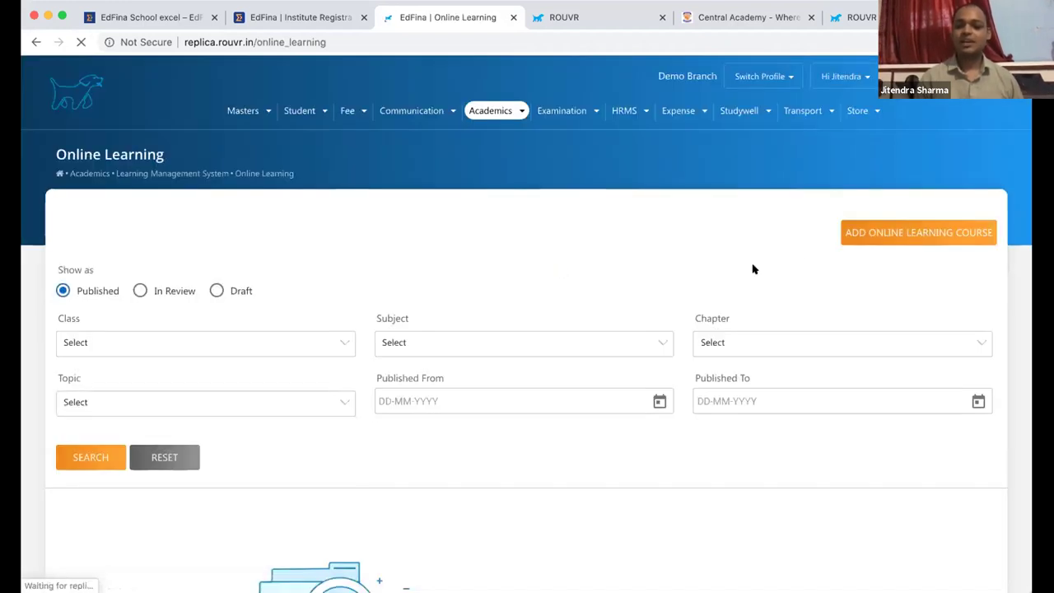
scroll(860, 229, down, 1)
click(872, 189)
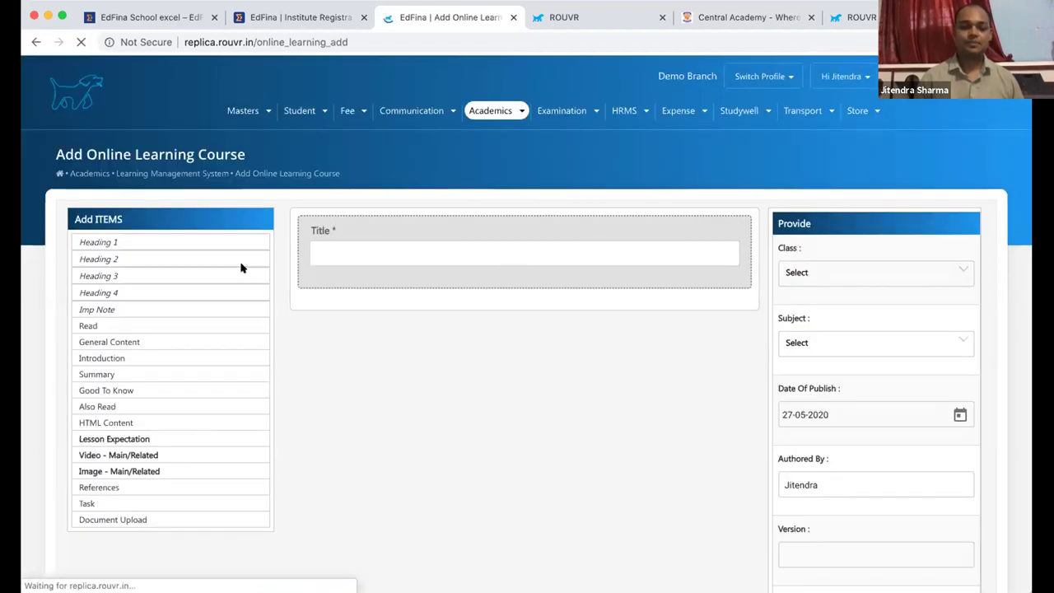
Add a Video - Main/Related item to the course and set its source to External.
scroll(241, 267, down, 2)
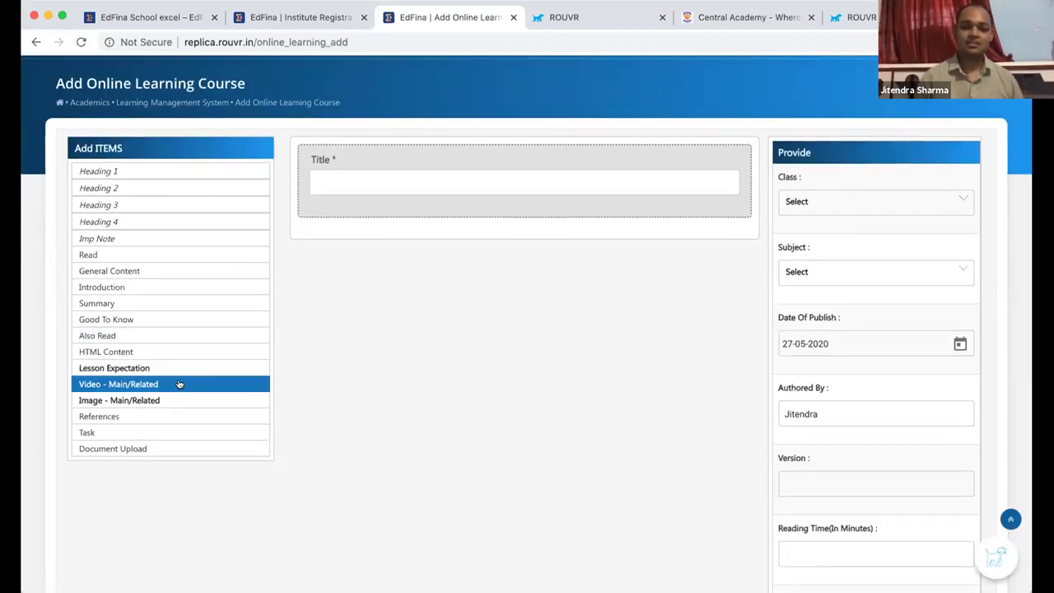
click(178, 383)
scroll(466, 235, down, 2)
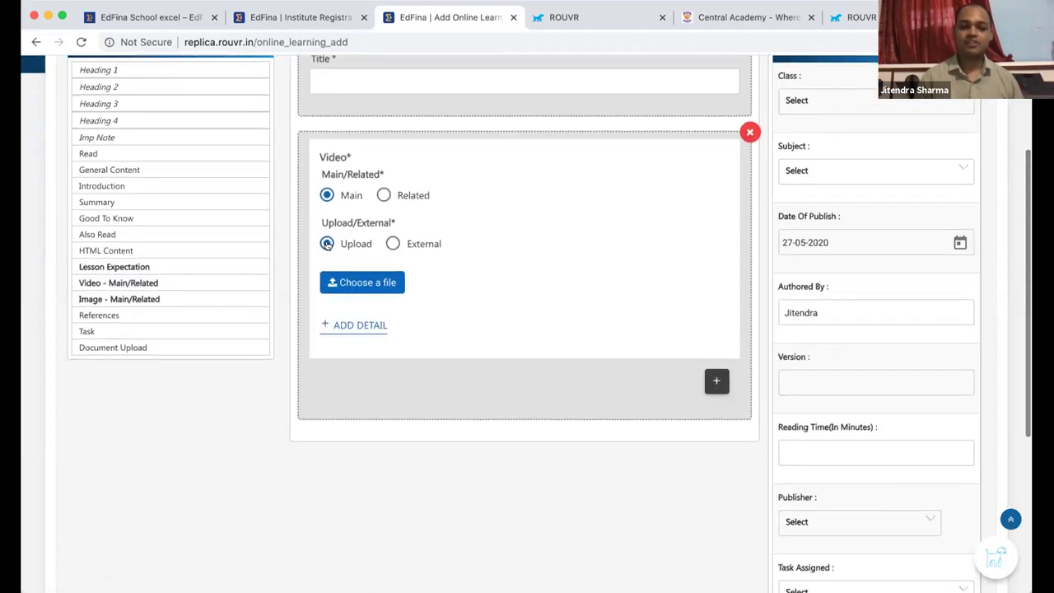
click(394, 243)
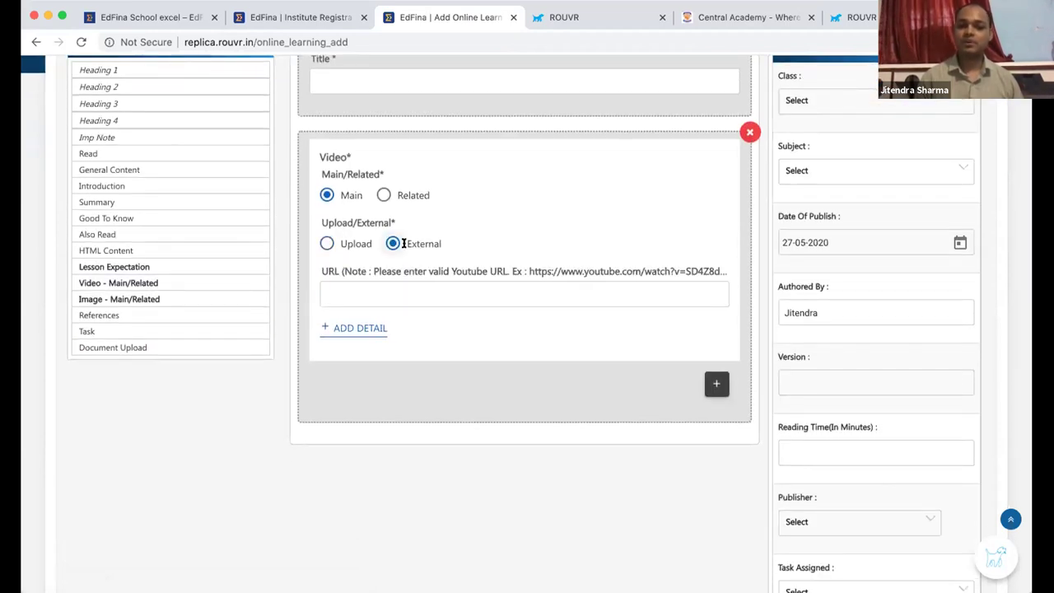
click(475, 291)
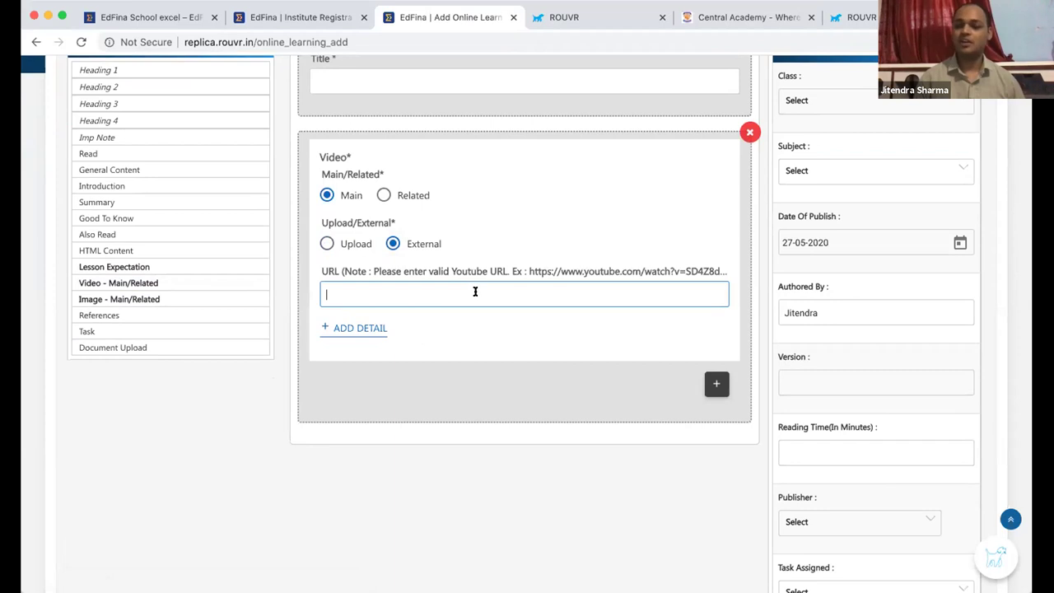
Add an Image - Main/Related item below the video and set its source to External.
click(208, 296)
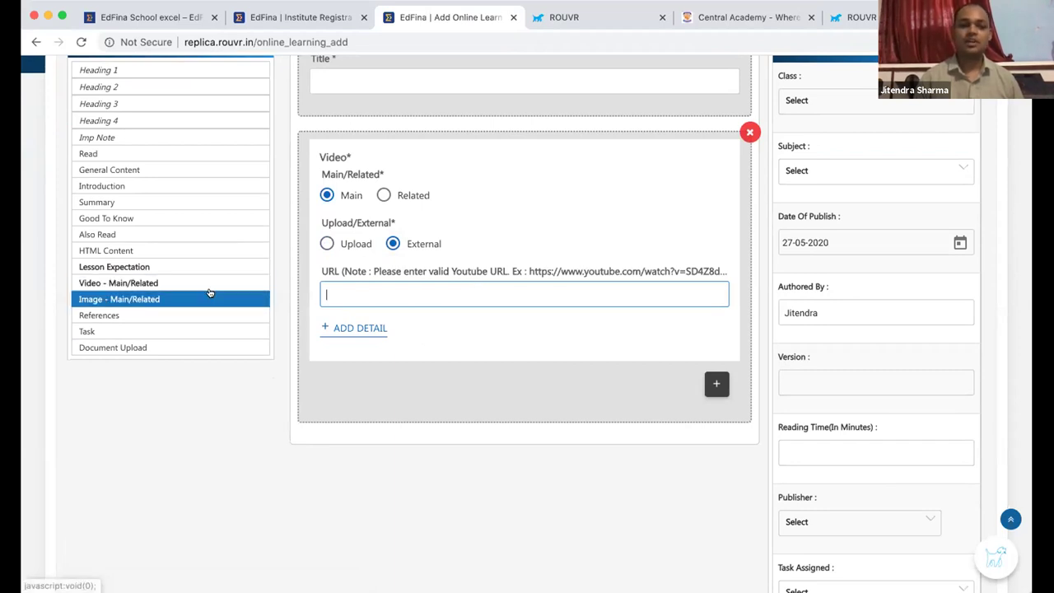
scroll(329, 259, down, 5)
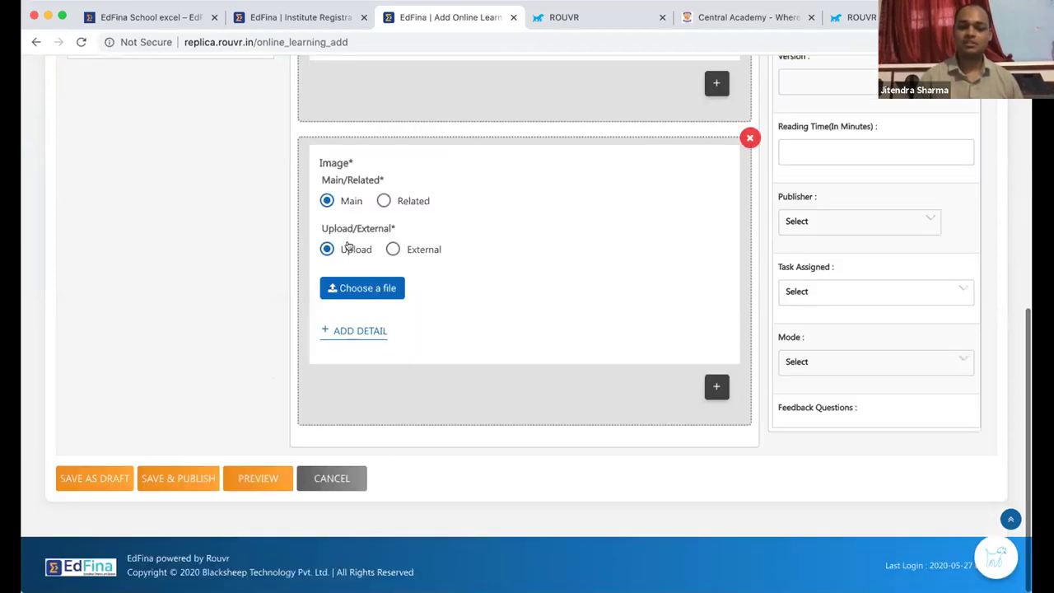
click(392, 249)
Add a Task item and a References item to the course.
scroll(181, 275, up, 3)
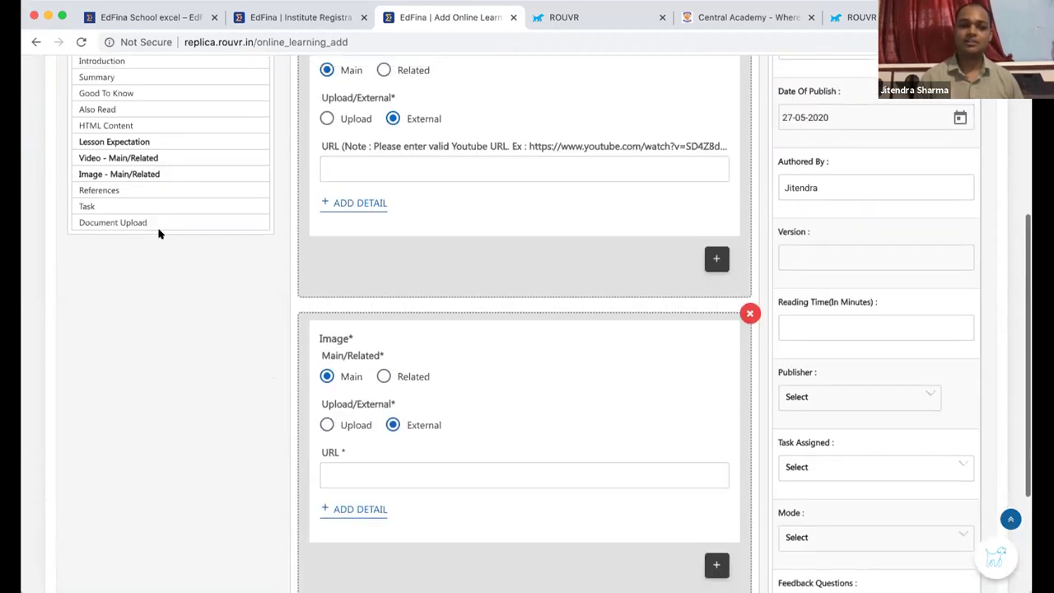
click(144, 204)
scroll(181, 206, down, 6)
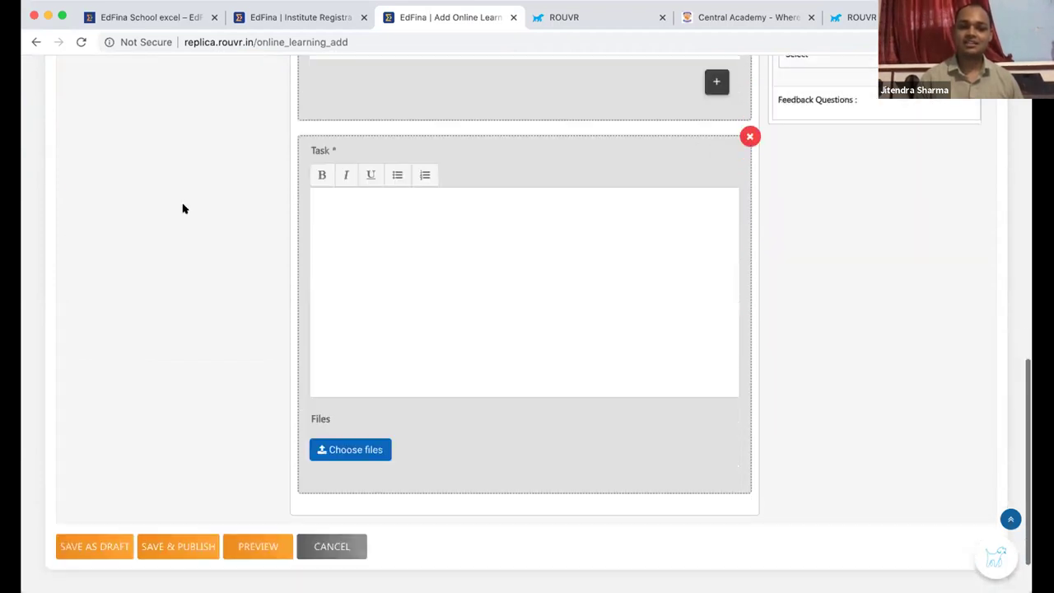
scroll(171, 146, up, 4)
scroll(170, 146, up, 2)
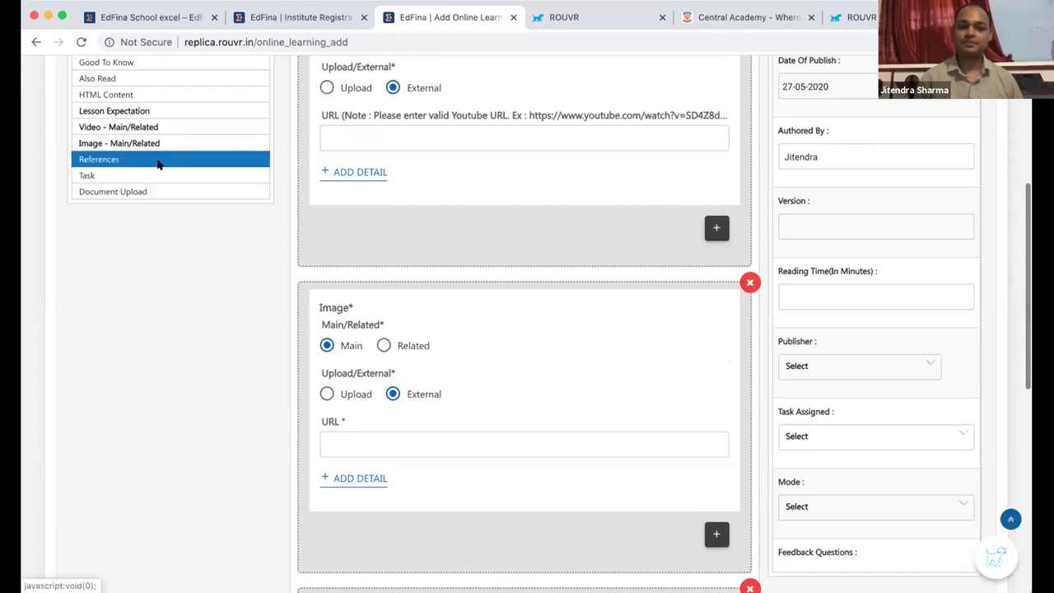
click(158, 162)
scroll(156, 162, down, 3)
Set the course's class to I and check which subjects are offered for it without choosing one.
scroll(156, 162, up, 15)
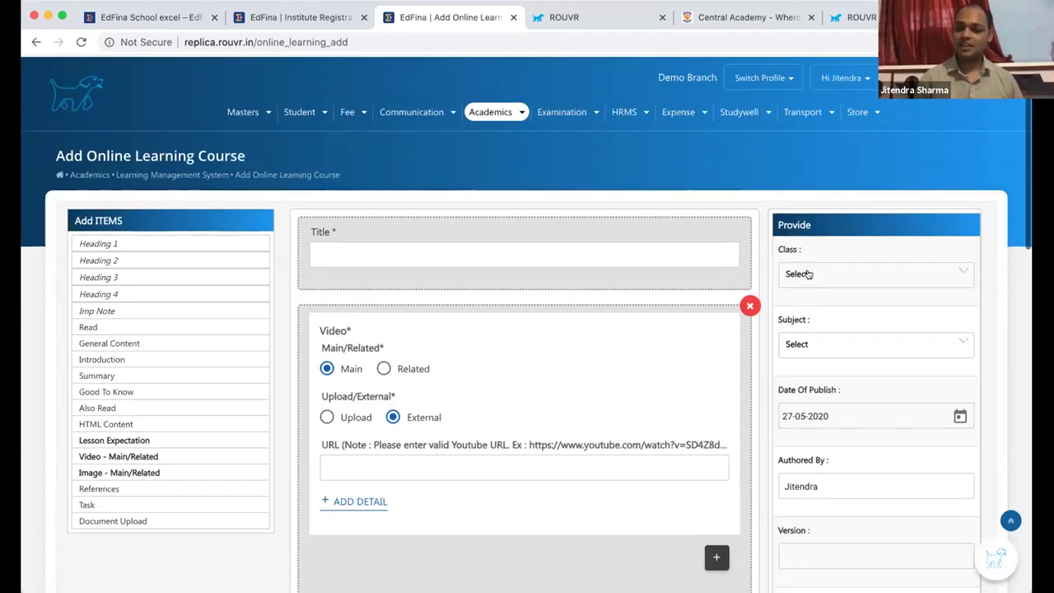
scroll(849, 307, down, 1)
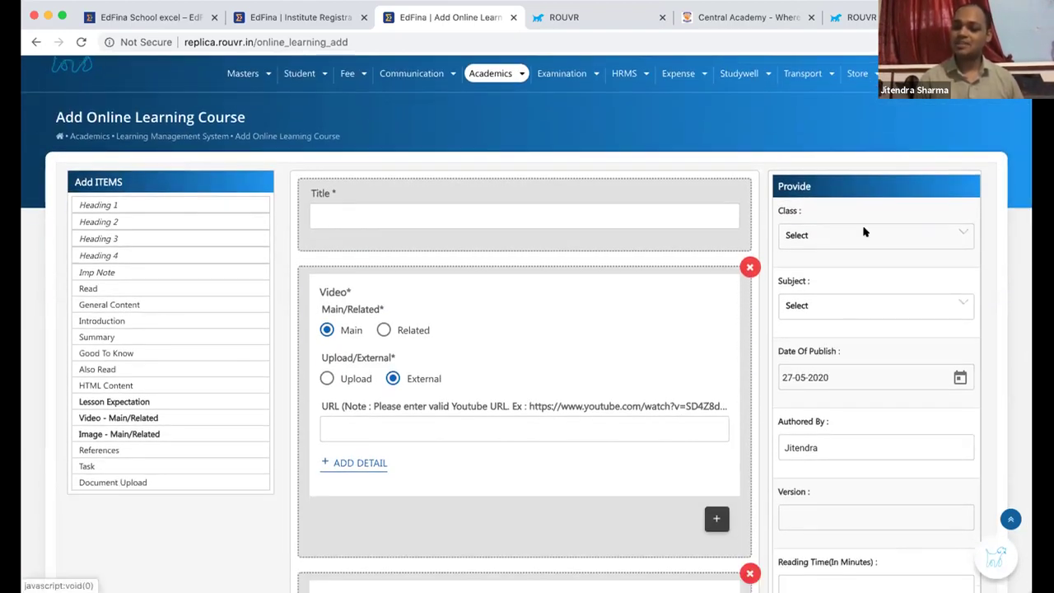
click(856, 241)
click(836, 344)
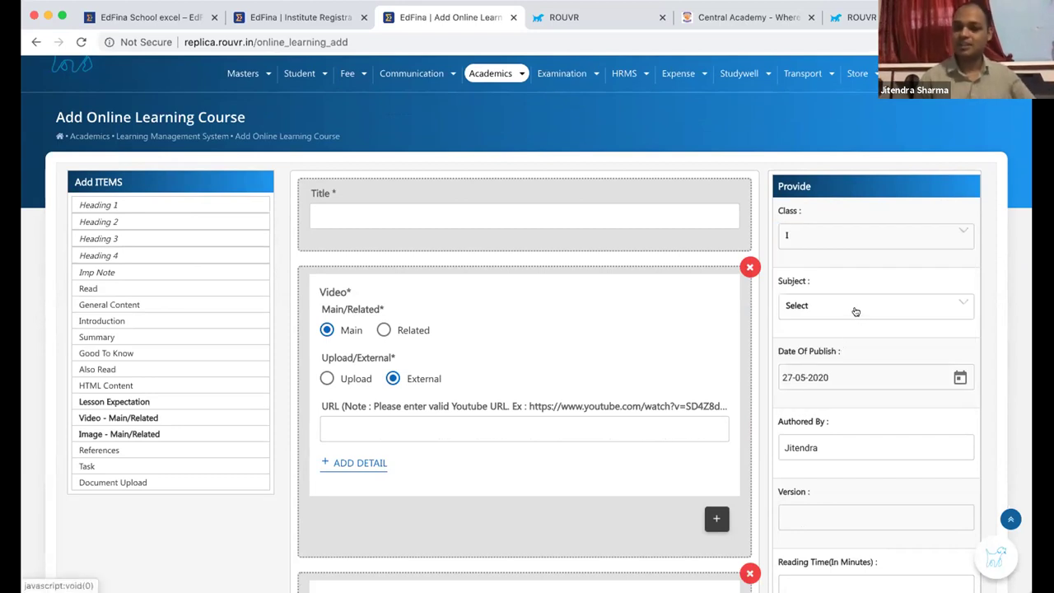
click(855, 310)
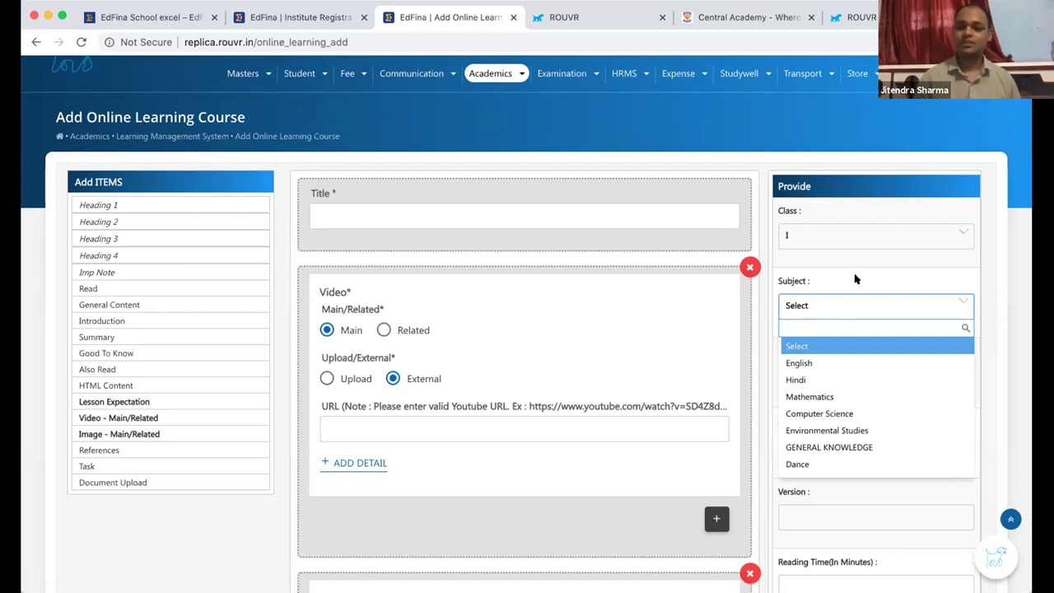
click(854, 278)
Look over the remaining course details, from Date Of Publish and Reading Time to Publisher, Task Assigned, Mode and Feedback Questions.
scroll(855, 279, down, 3)
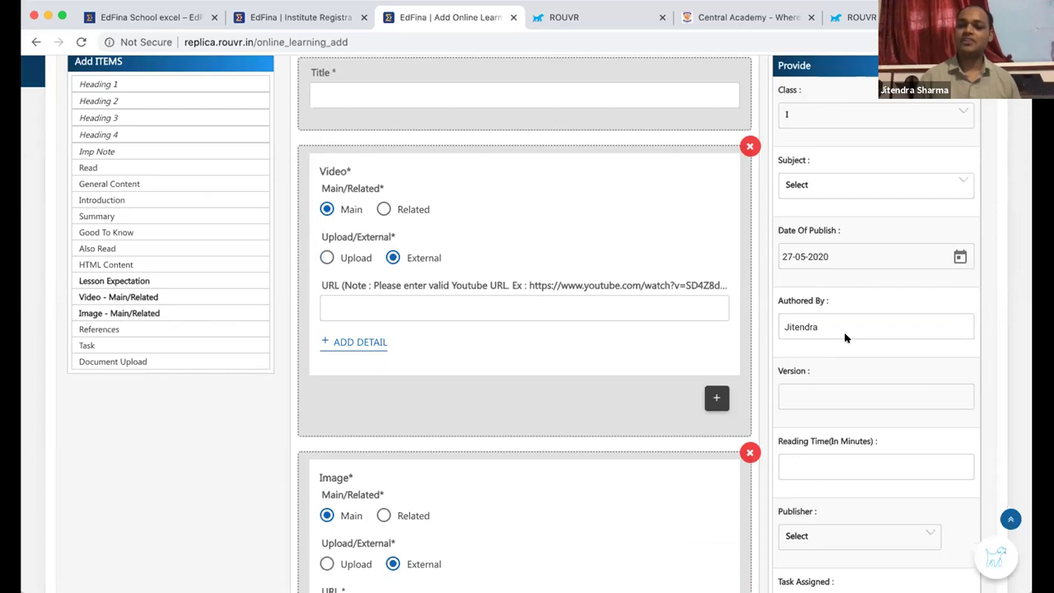
scroll(846, 336, down, 4)
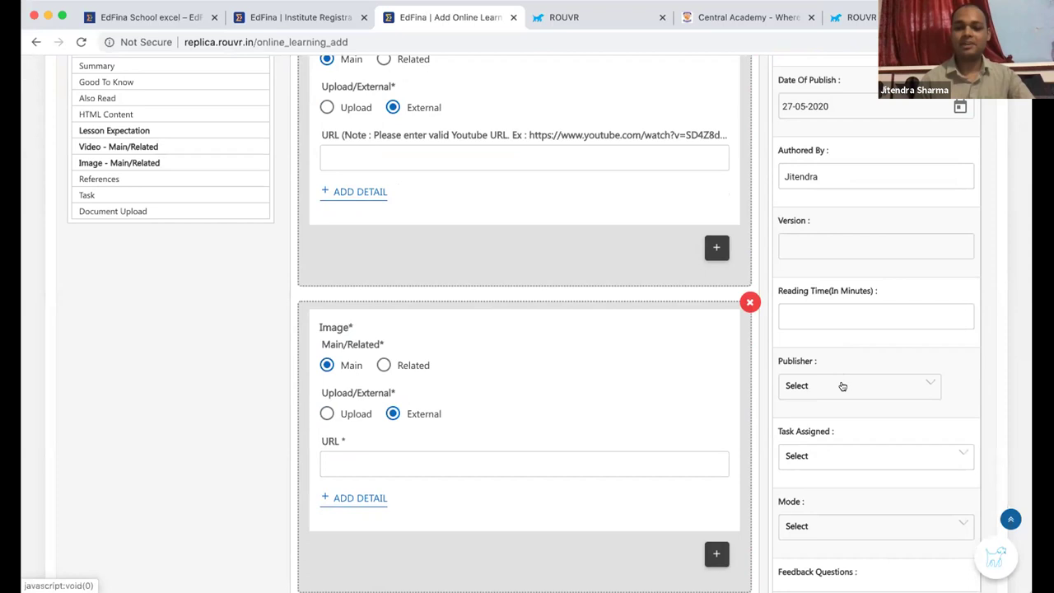
scroll(842, 386, down, 3)
scroll(610, 265, up, 8)
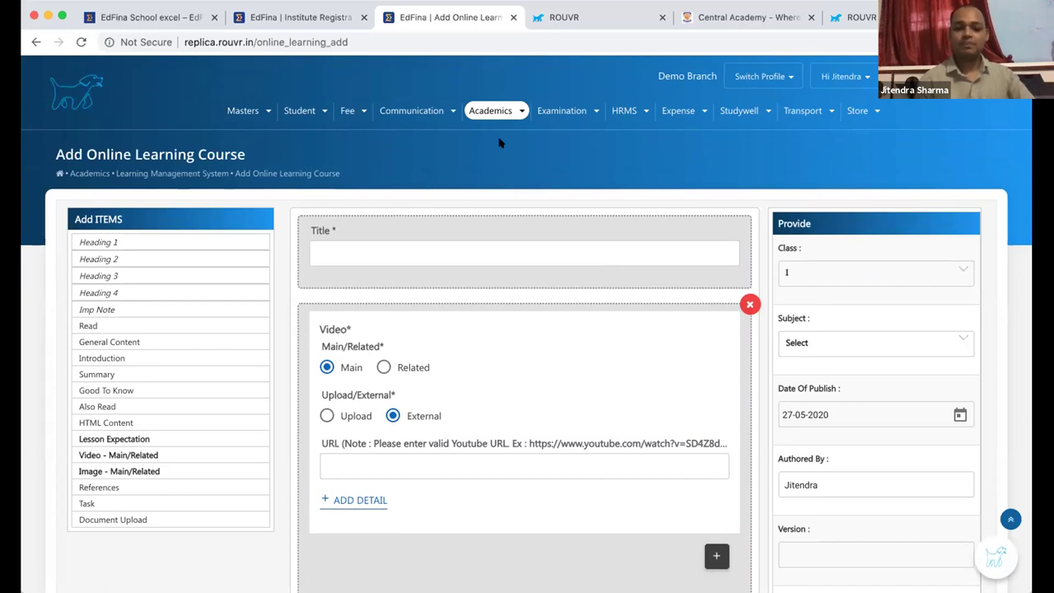
click(497, 115)
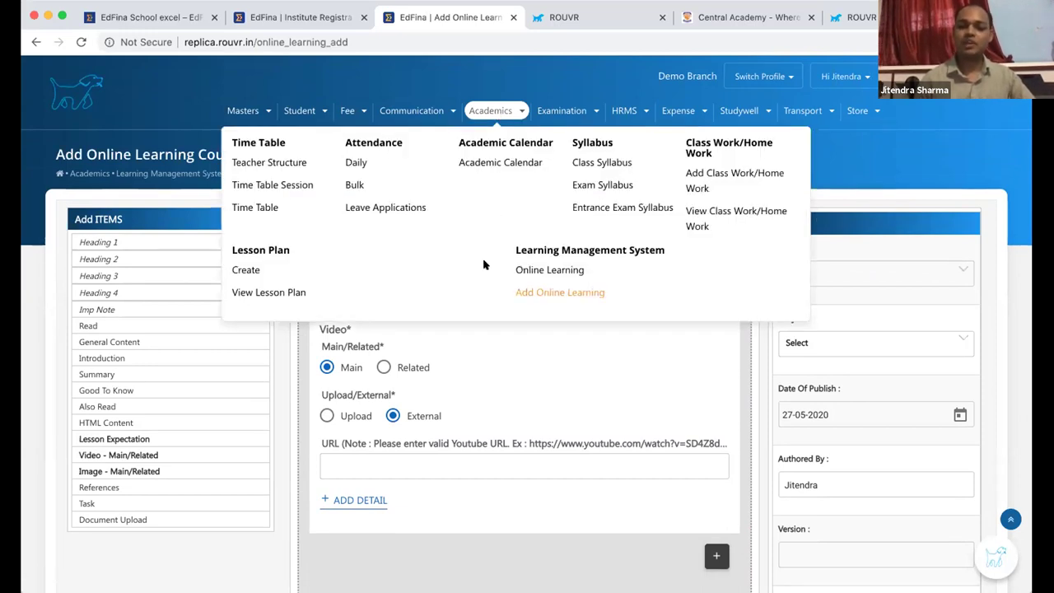
click(627, 277)
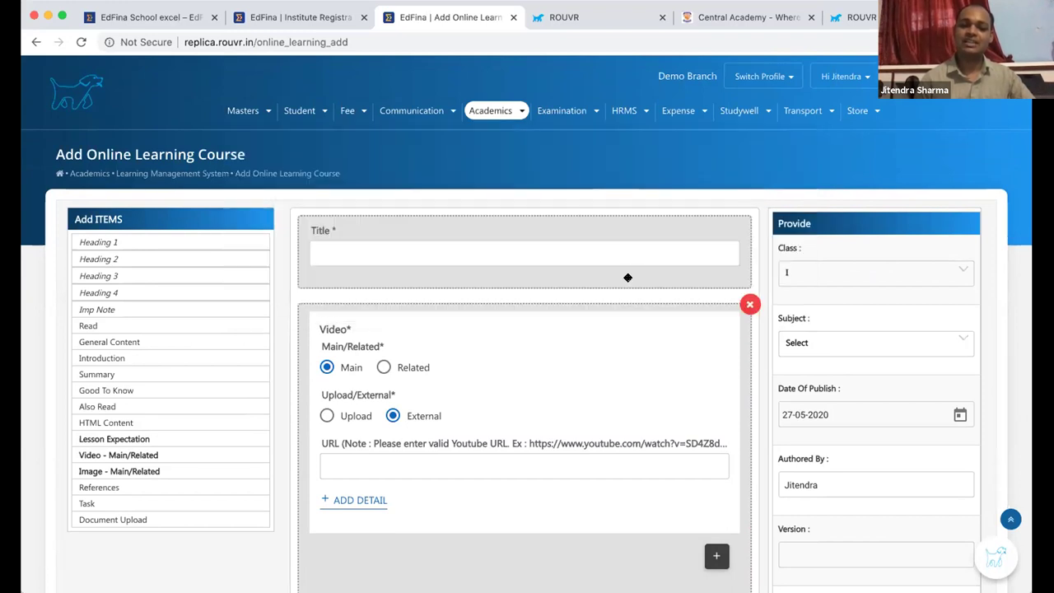
click(498, 116)
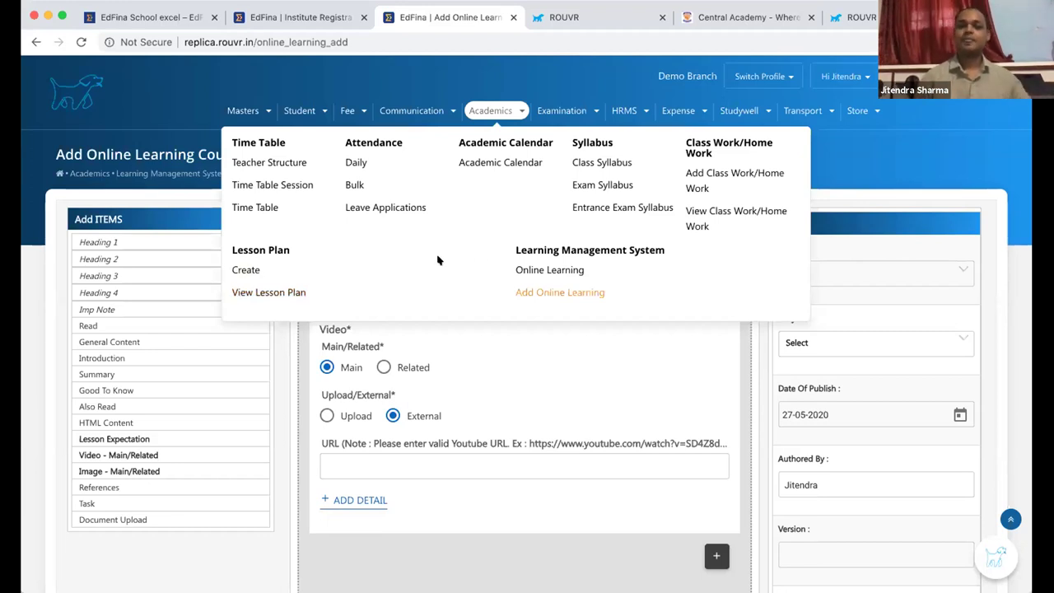
mouse_move(471, 112)
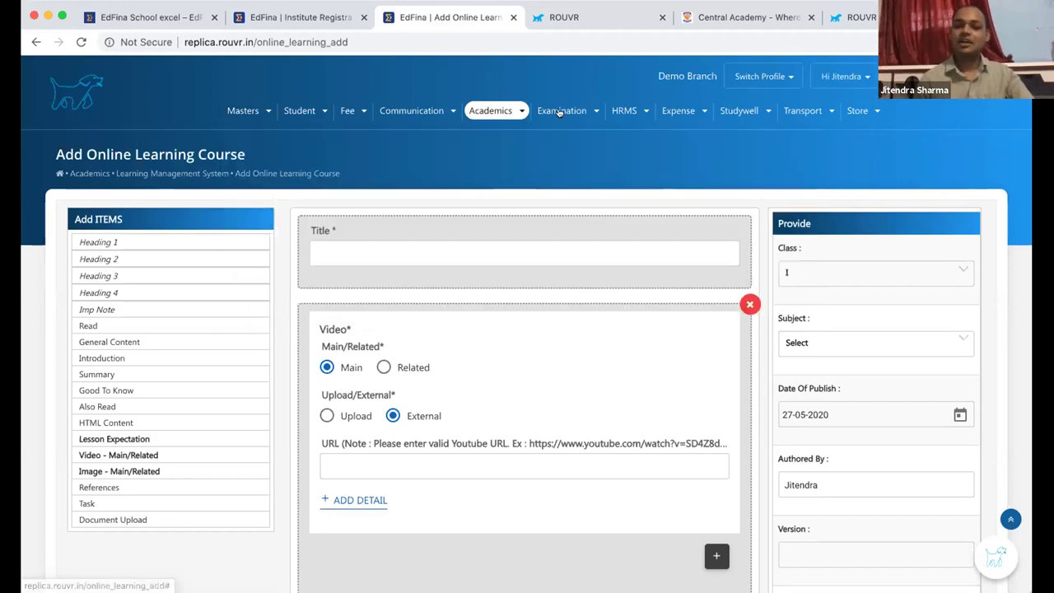
Open the Create Role page under HRMS Employee Management.
mouse_move(558, 112)
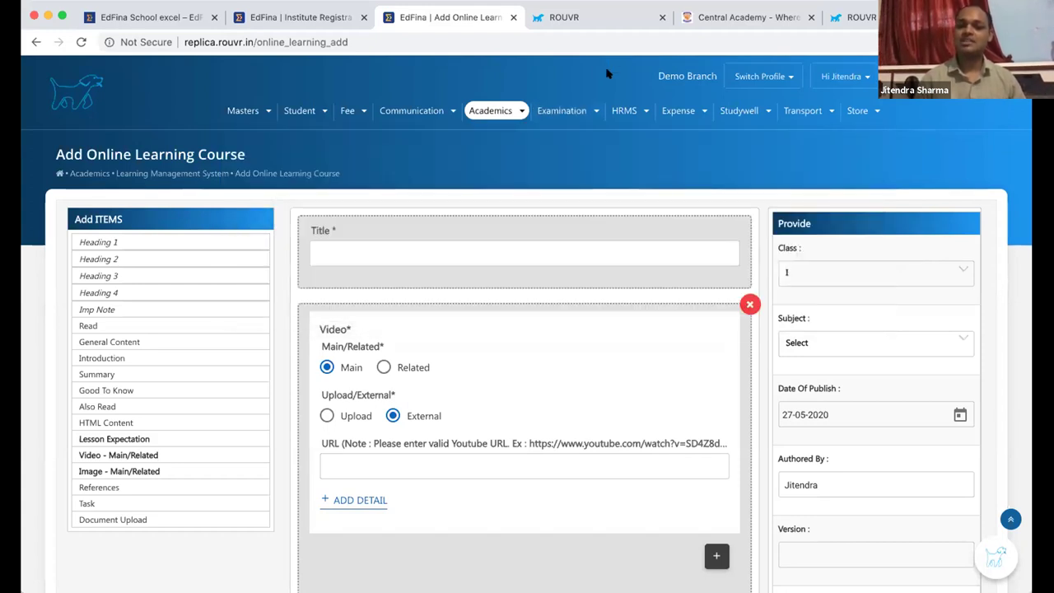
mouse_move(627, 101)
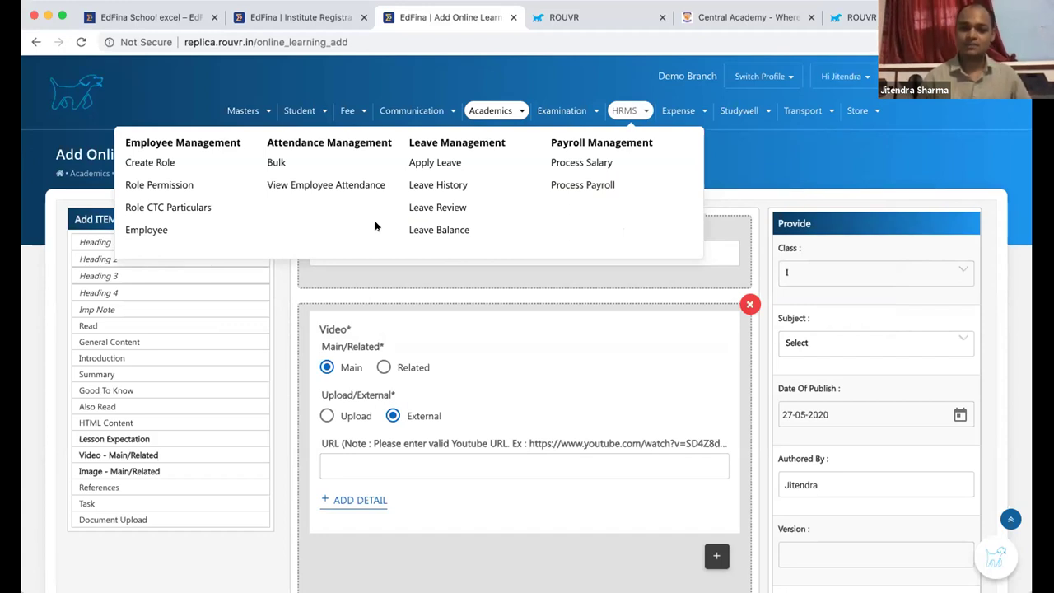
click(169, 163)
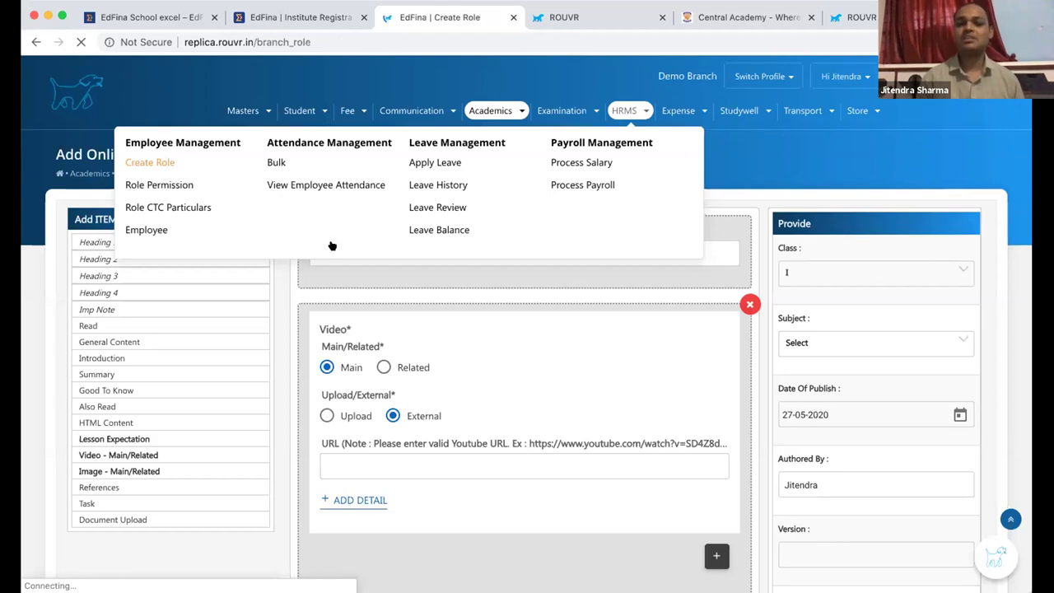
Look over the roles in the Role Listing, from Institute Admin to Transport In Charge.
scroll(394, 334, down, 2)
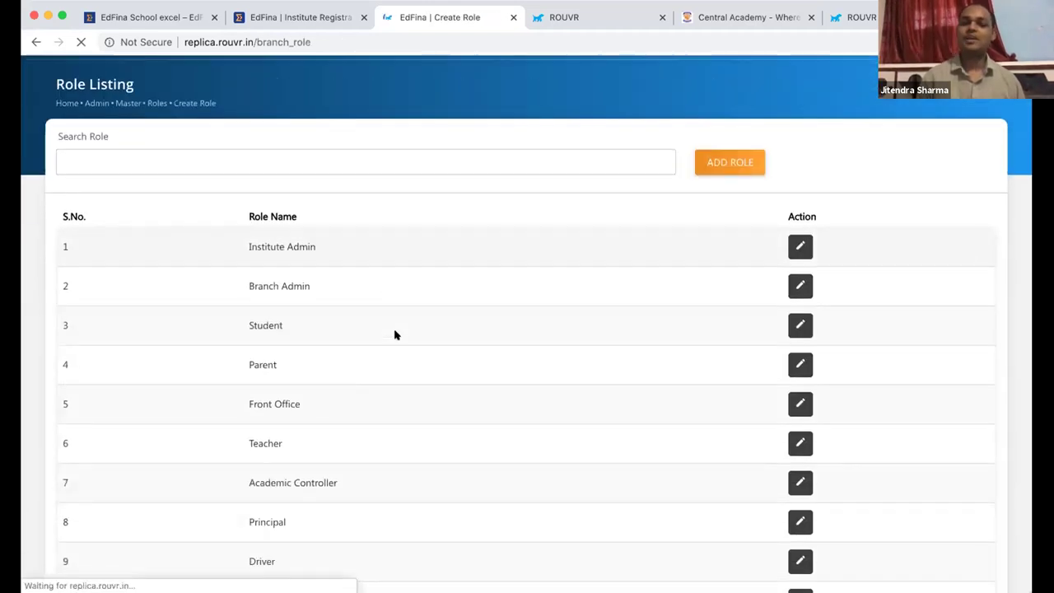
scroll(394, 334, down, 2)
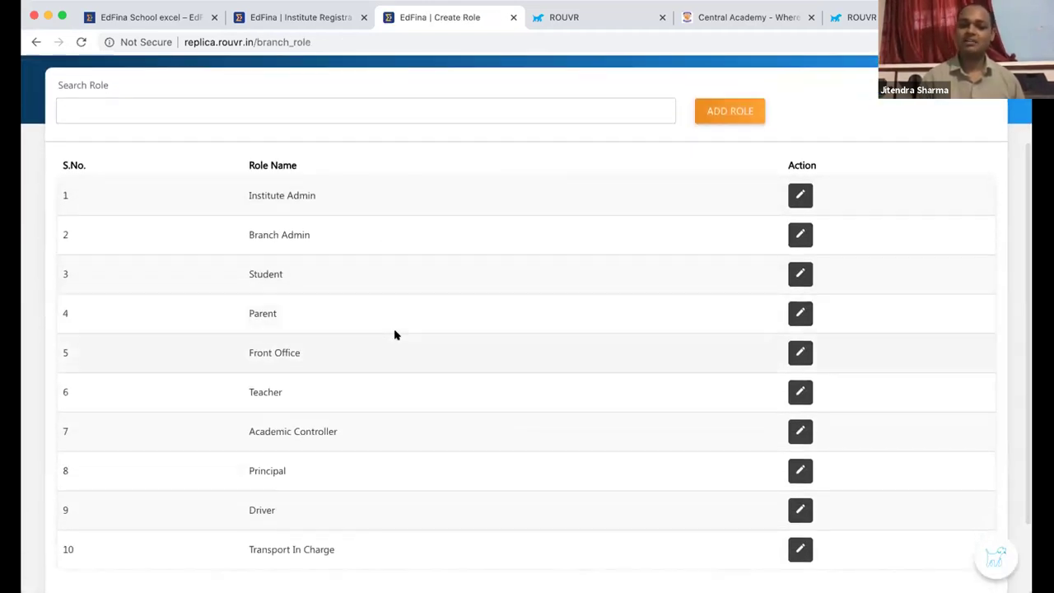
scroll(395, 334, down, 2)
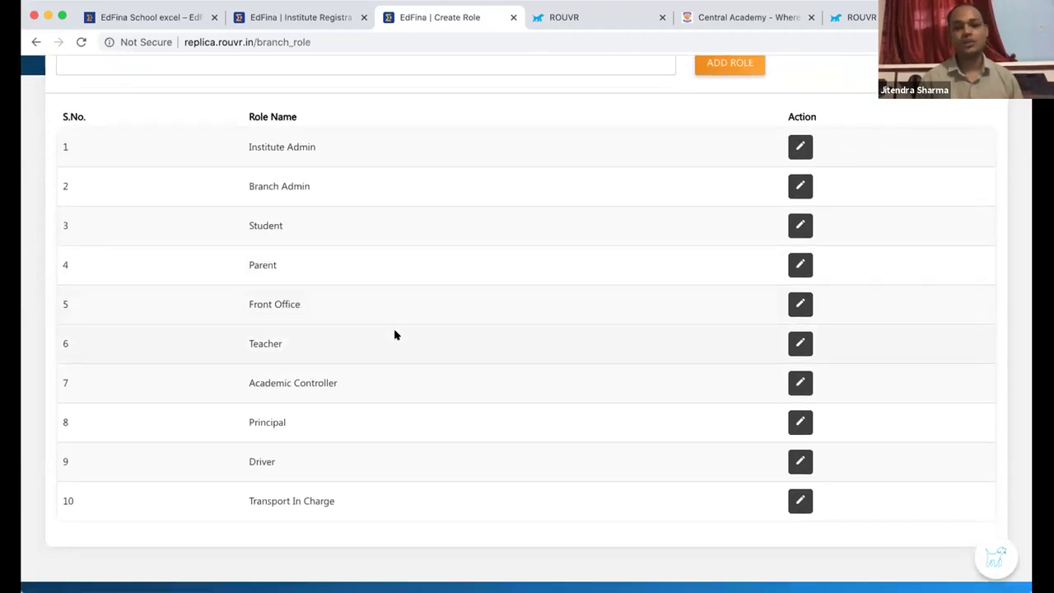
scroll(394, 334, up, 5)
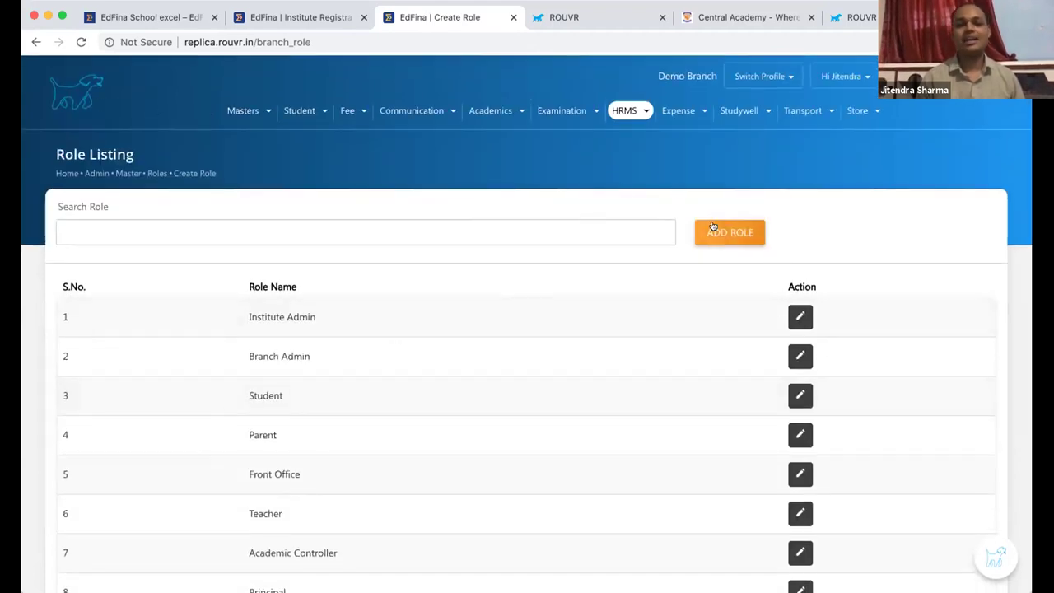
Open the HRMS Role Permission page and review the Basic module's Fee Component permissions for each role.
click(630, 110)
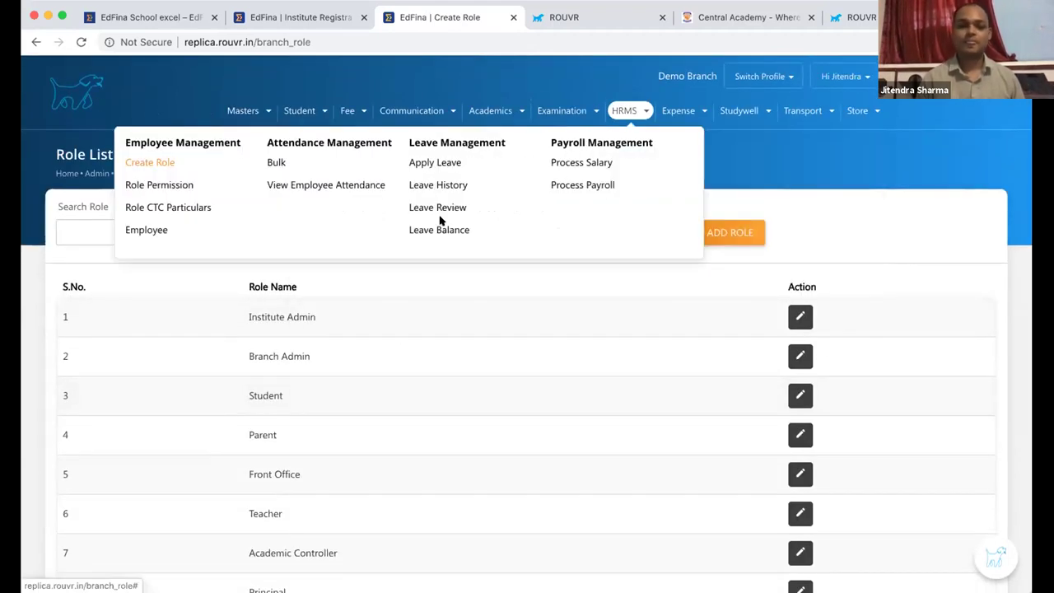
click(181, 185)
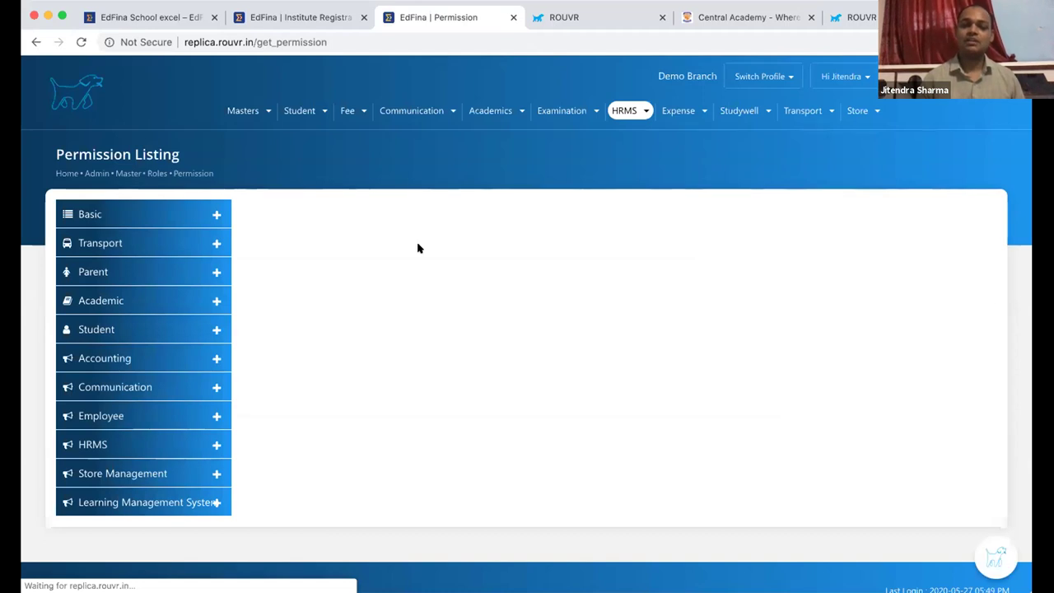
click(216, 214)
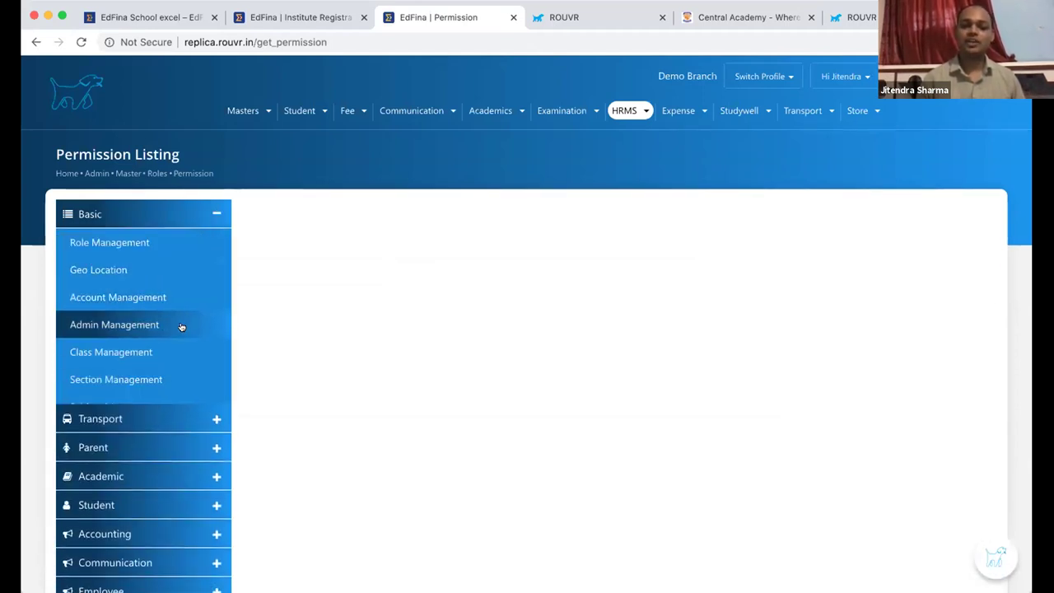
scroll(181, 327, down, 1)
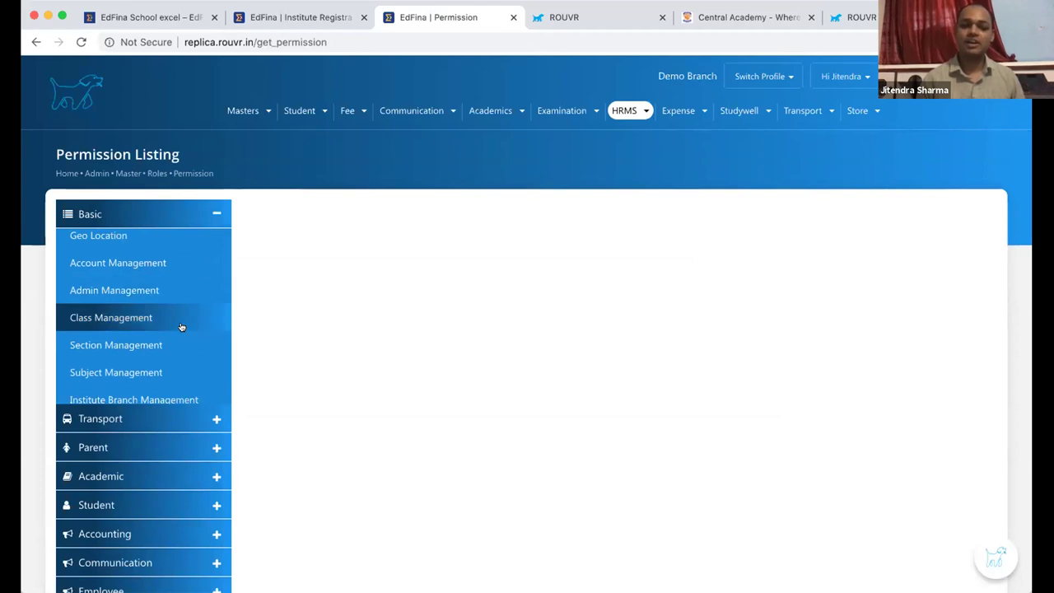
scroll(168, 328, down, 5)
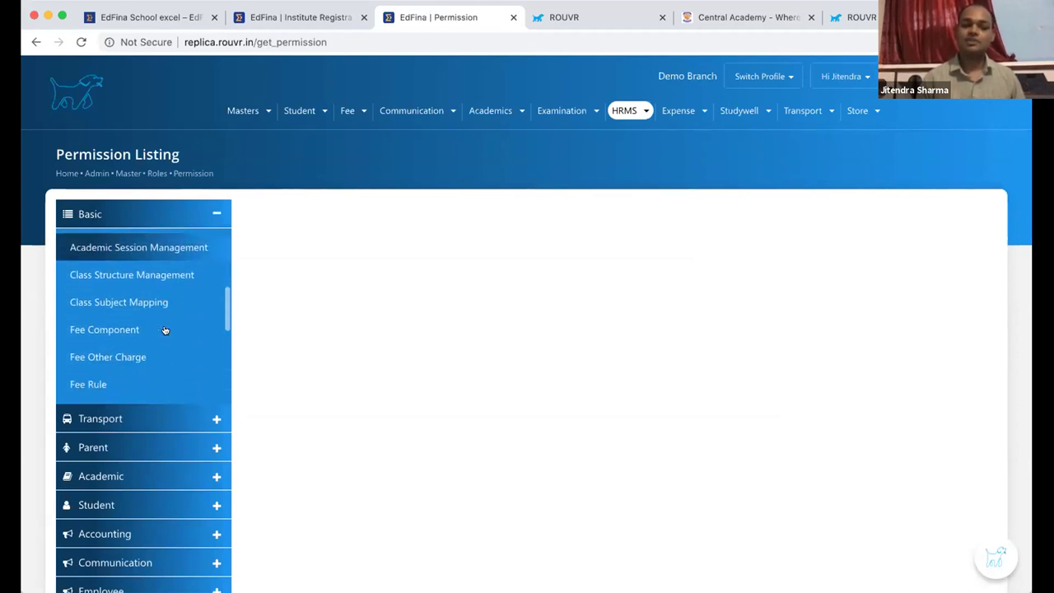
click(150, 329)
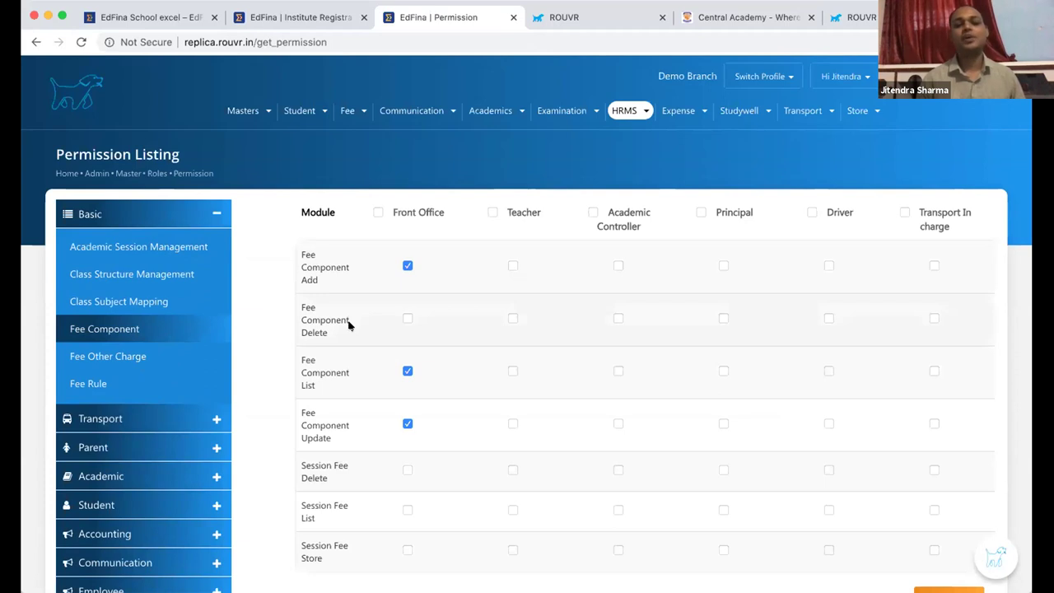
scroll(349, 325, down, 2)
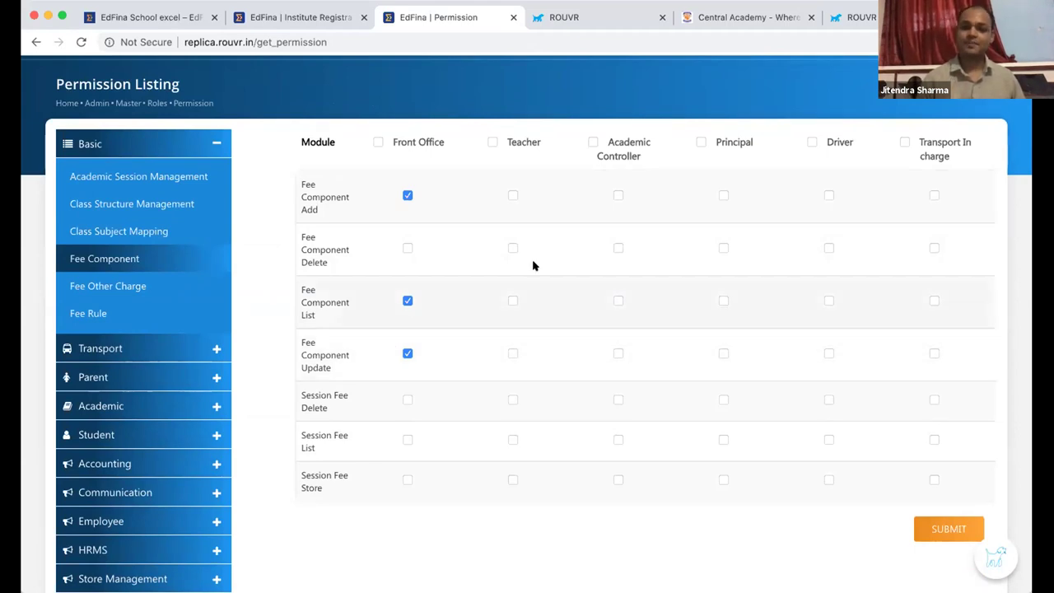
scroll(533, 265, up, 2)
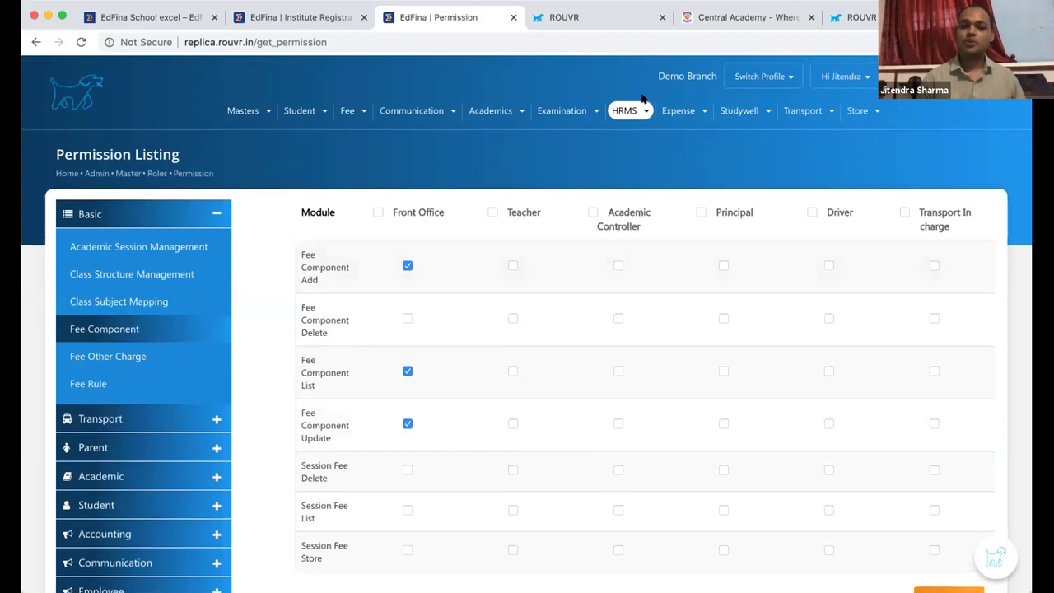
View the first listed employee's profile from the HRMS Employee listing and review the personal details and current position.
click(638, 110)
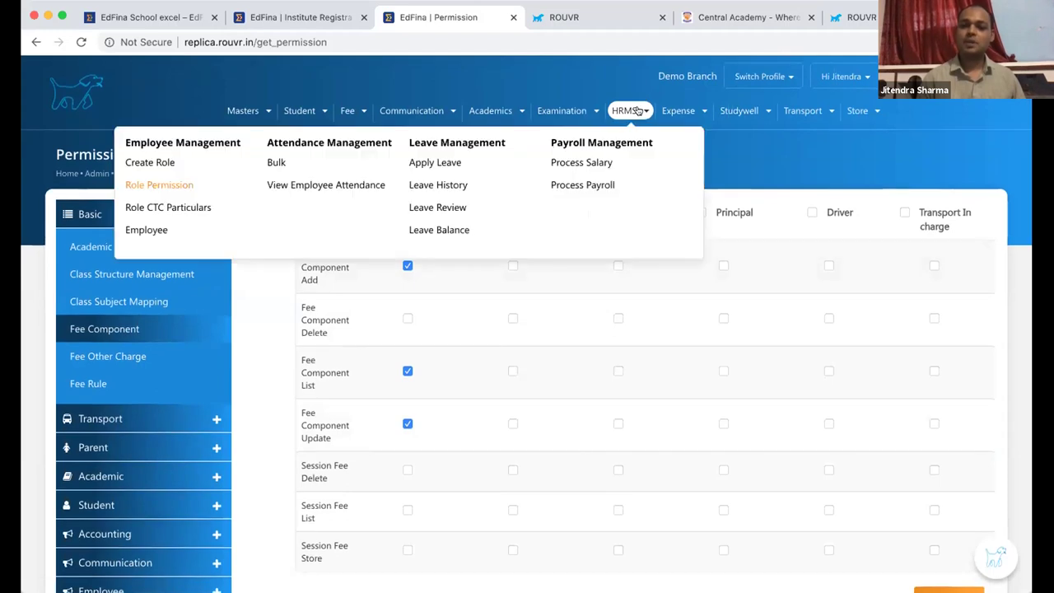
click(158, 233)
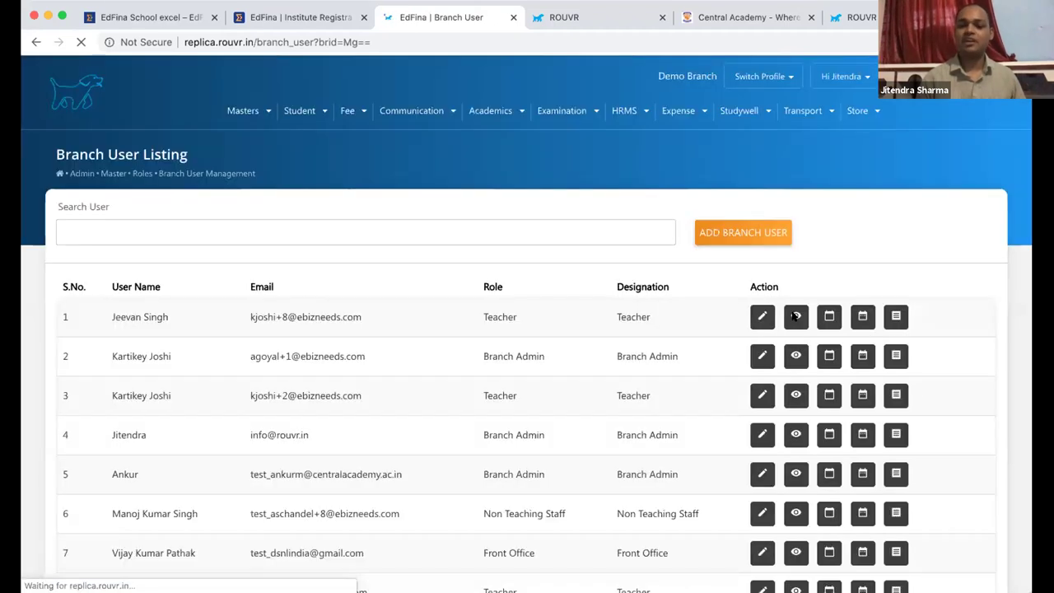
click(796, 317)
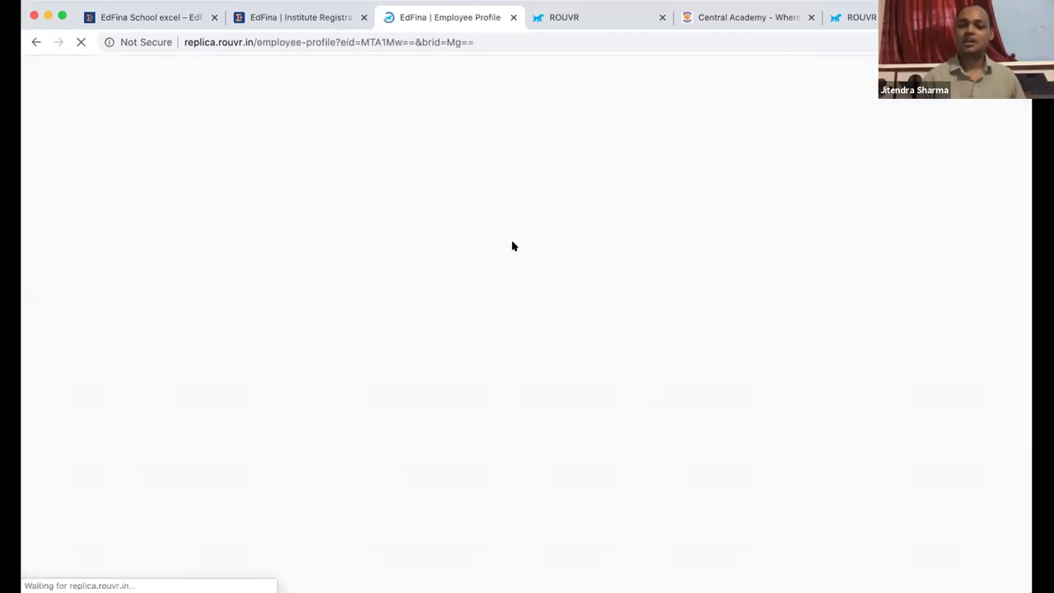
scroll(206, 395, down, 2)
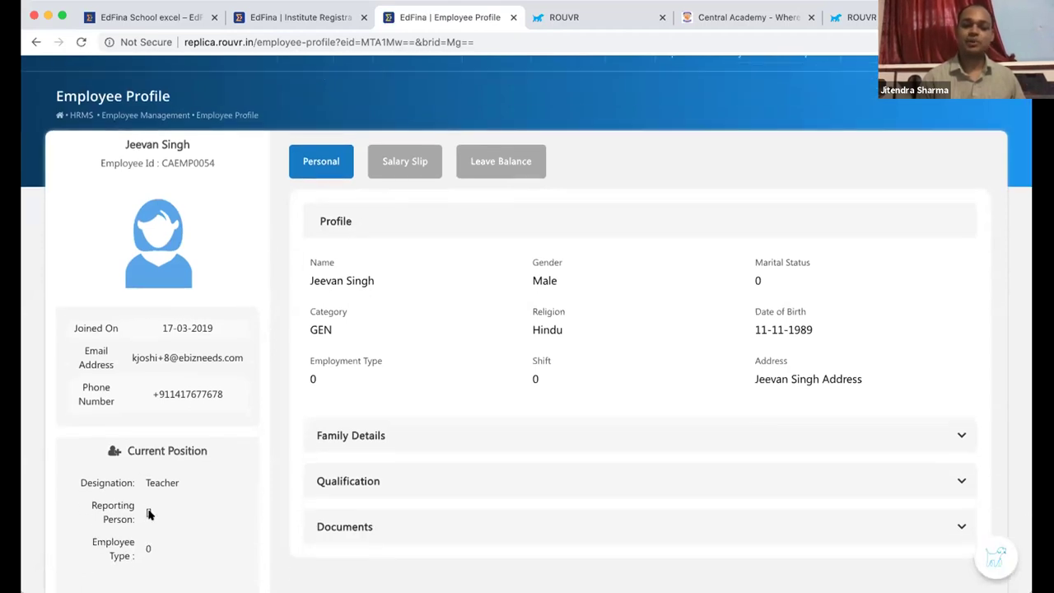
scroll(123, 494, up, 1)
scroll(389, 437, down, 2)
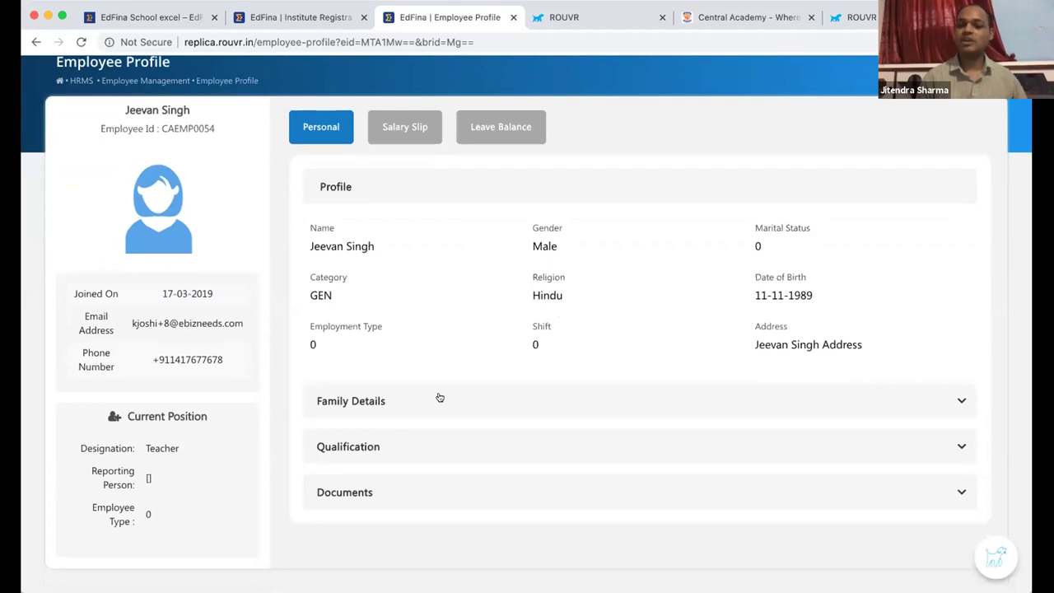
scroll(440, 397, up, 1)
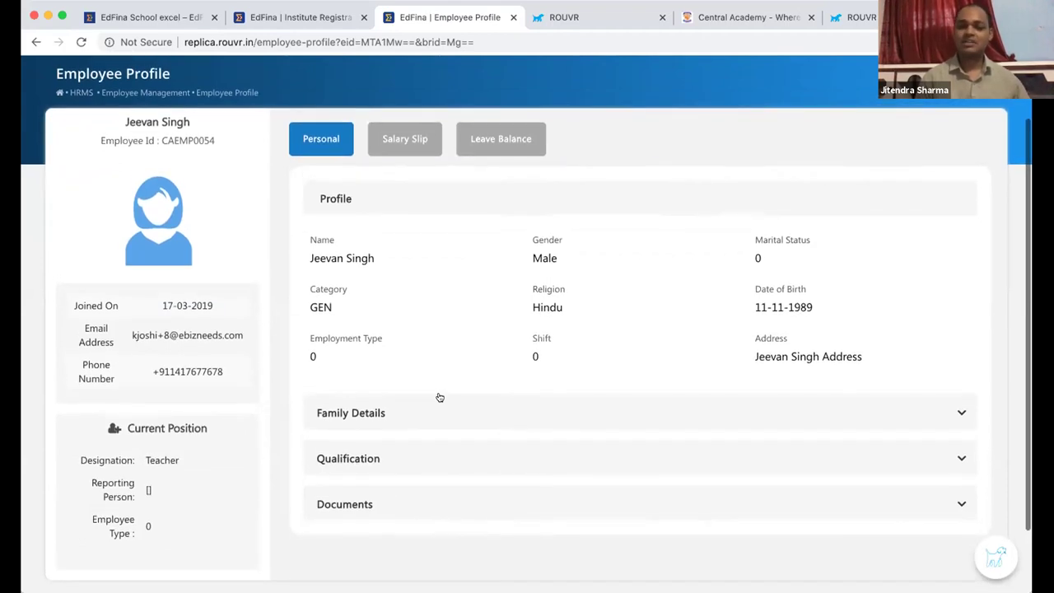
scroll(437, 397, up, 2)
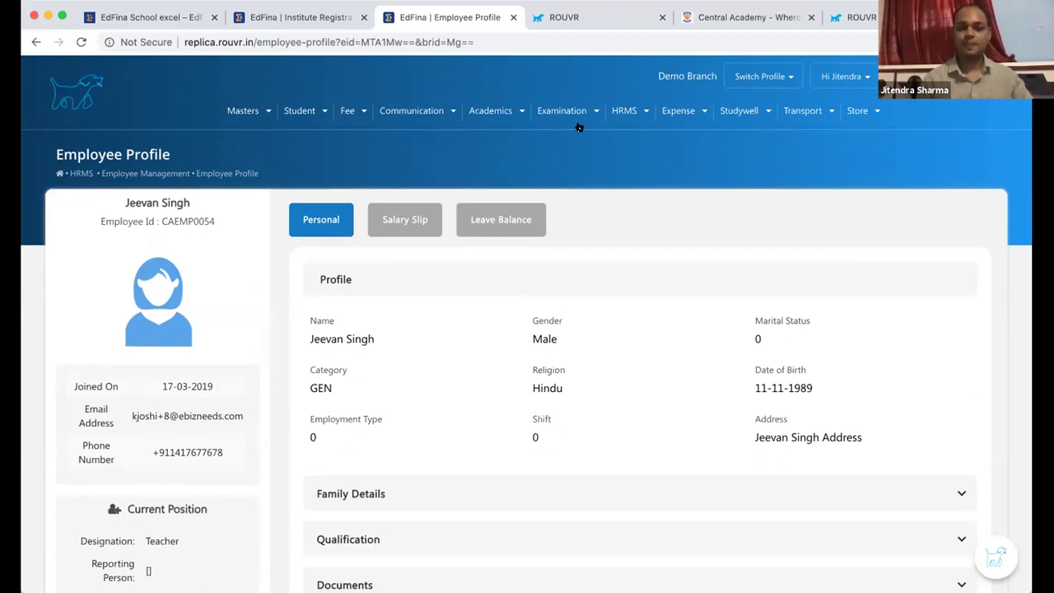
Look over the functions offered under the Student, Studywell, Store and Transport modules without opening any of them.
click(630, 110)
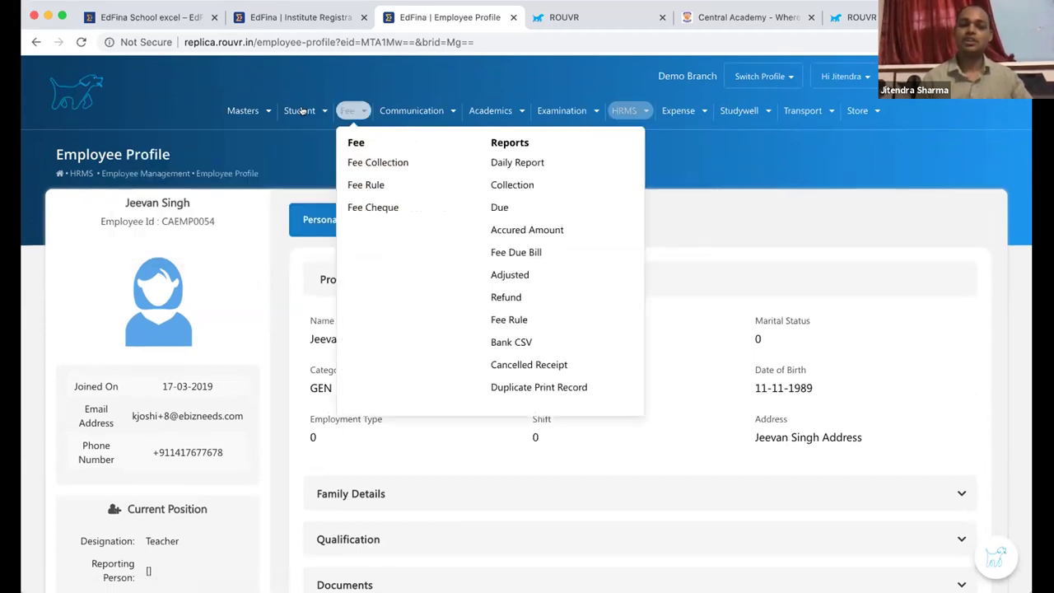
mouse_move(303, 114)
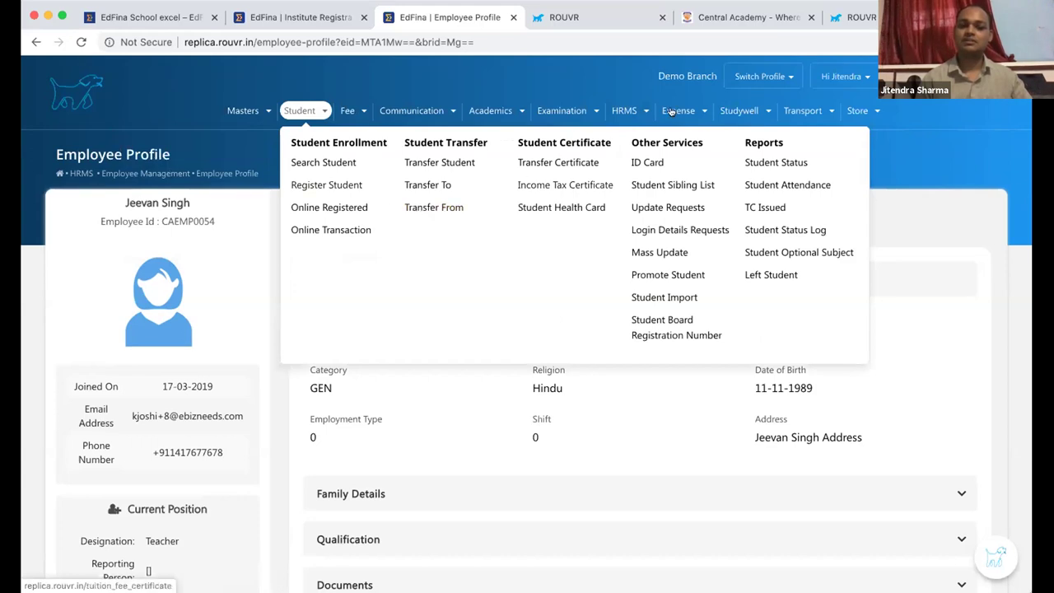
mouse_move(671, 112)
mouse_move(623, 112)
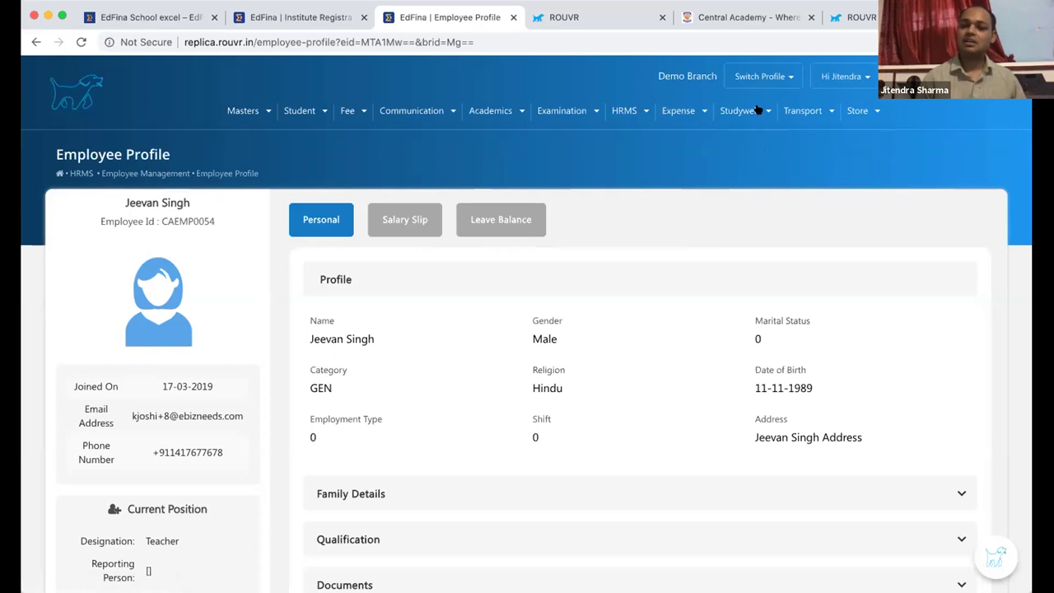
mouse_move(754, 112)
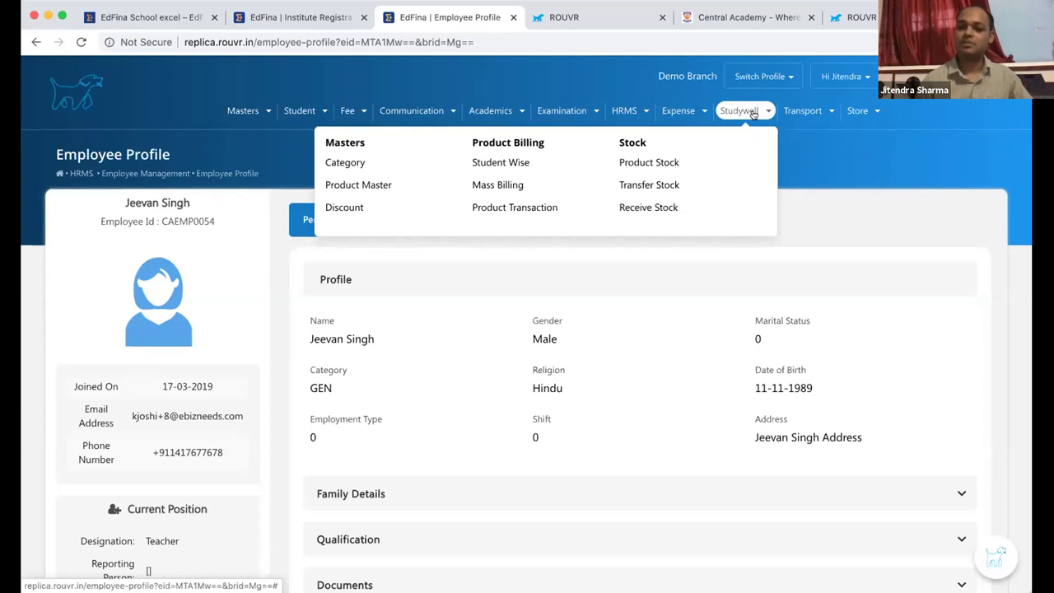
mouse_move(852, 116)
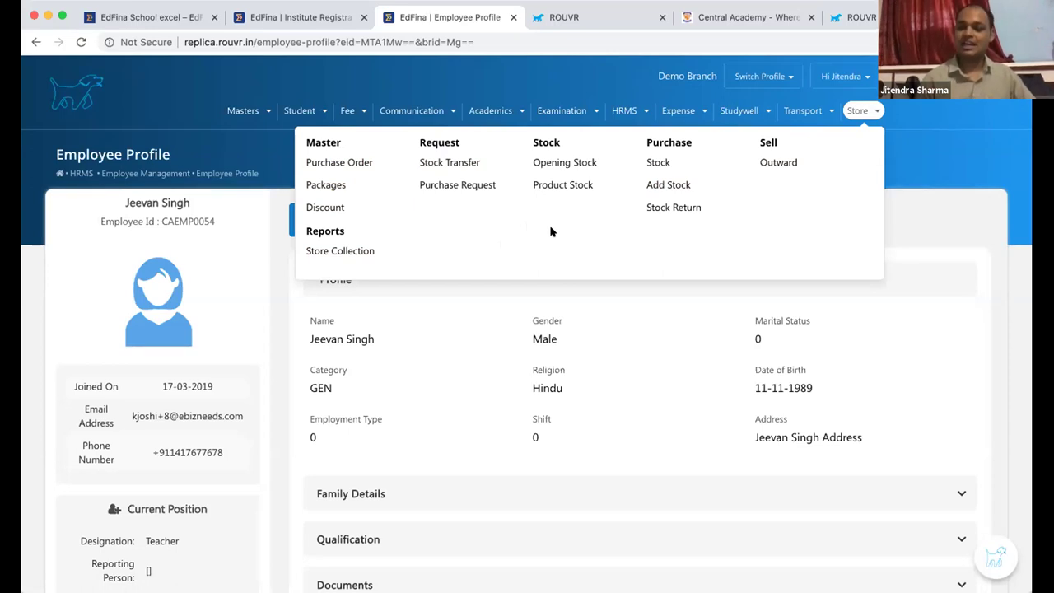
click(792, 110)
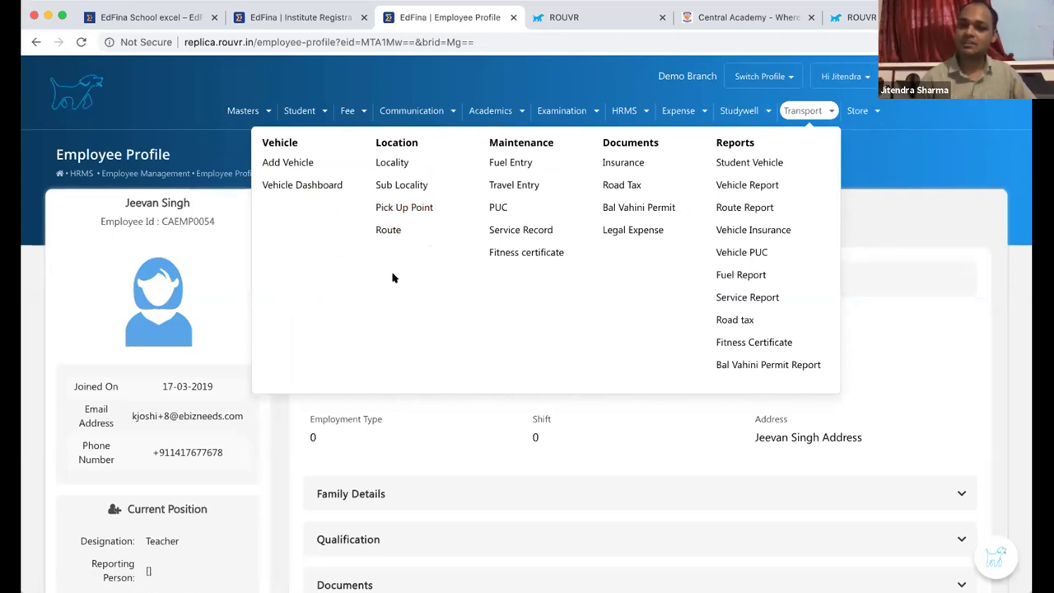
click(533, 115)
click(803, 110)
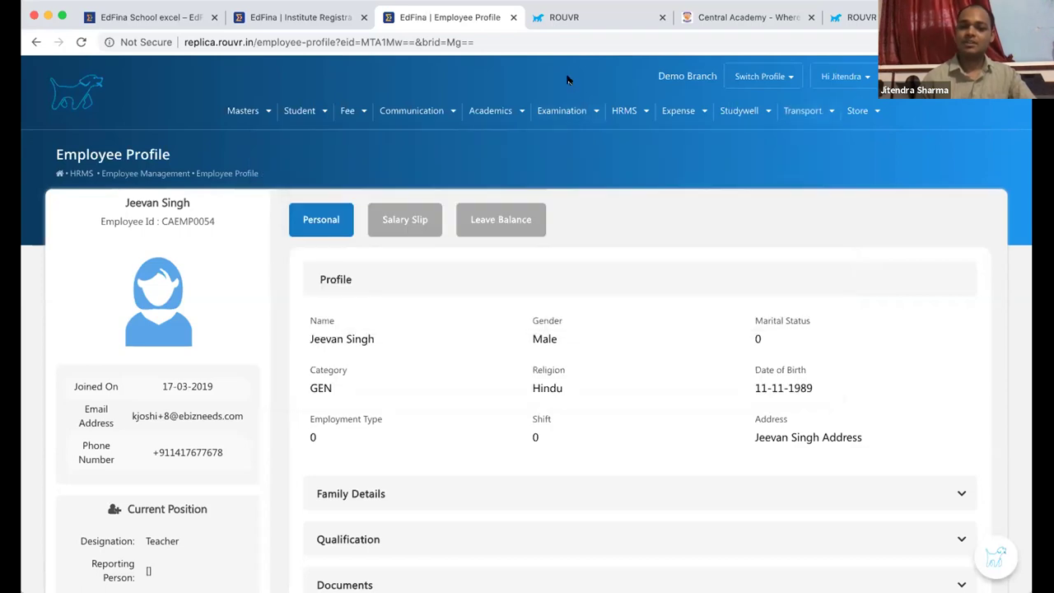
mouse_move(647, 130)
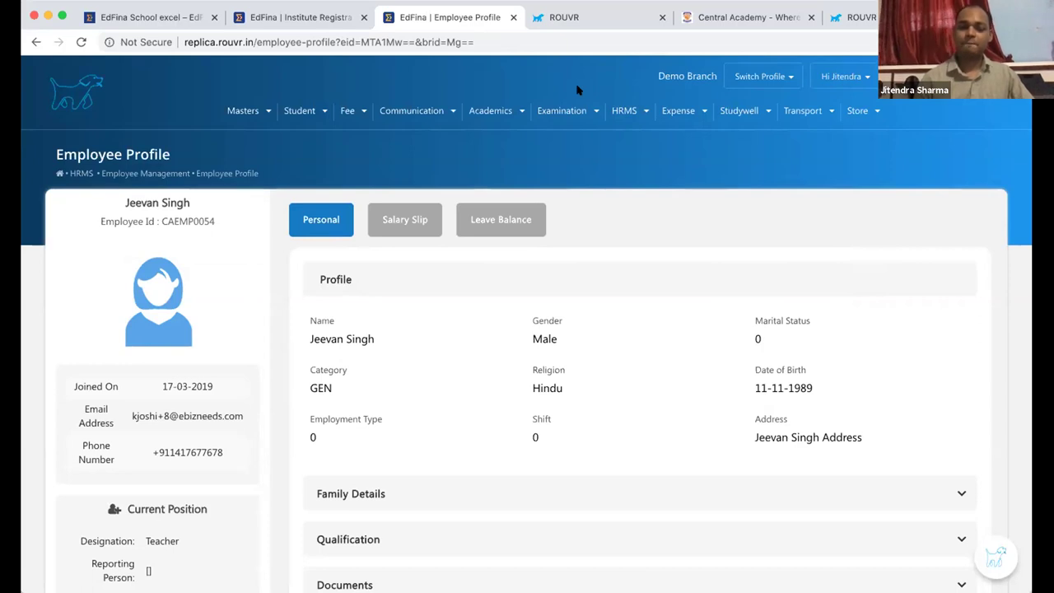
mouse_move(415, 110)
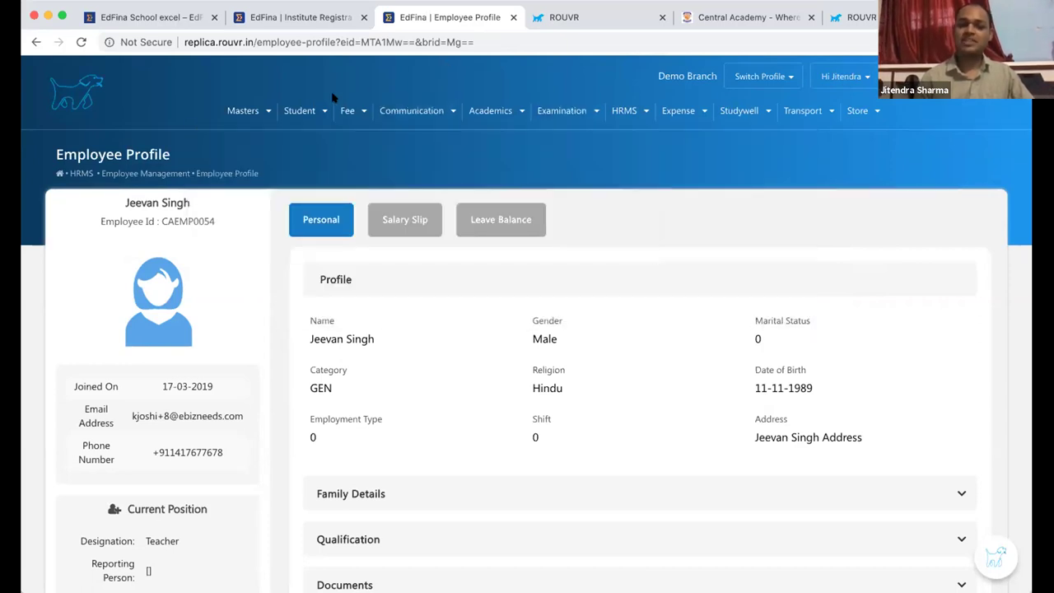
Open the Search Student page, expand the advanced search and list all students with every filter left empty.
mouse_move(303, 109)
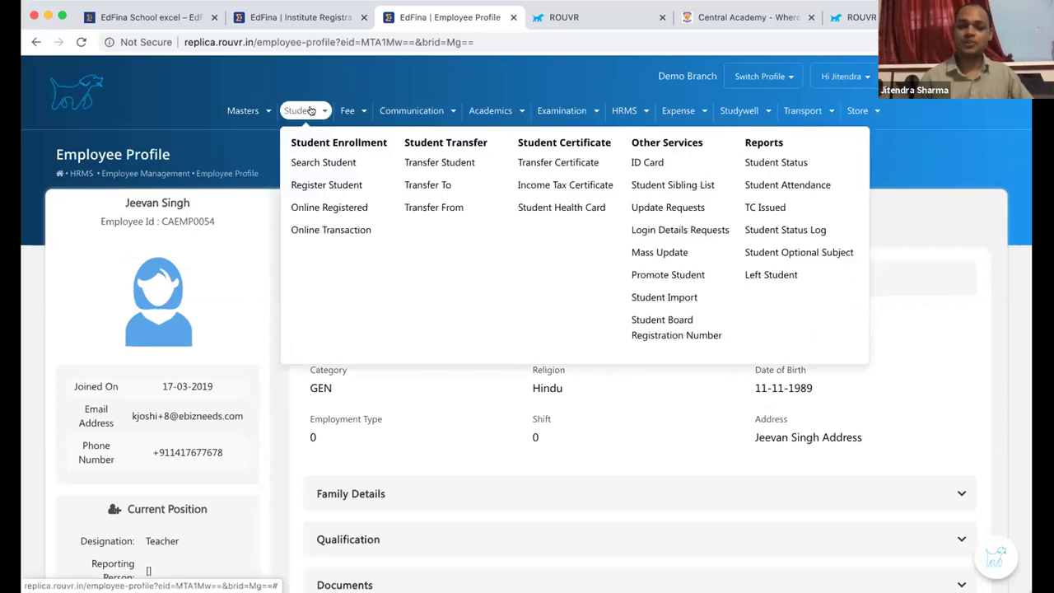
click(316, 163)
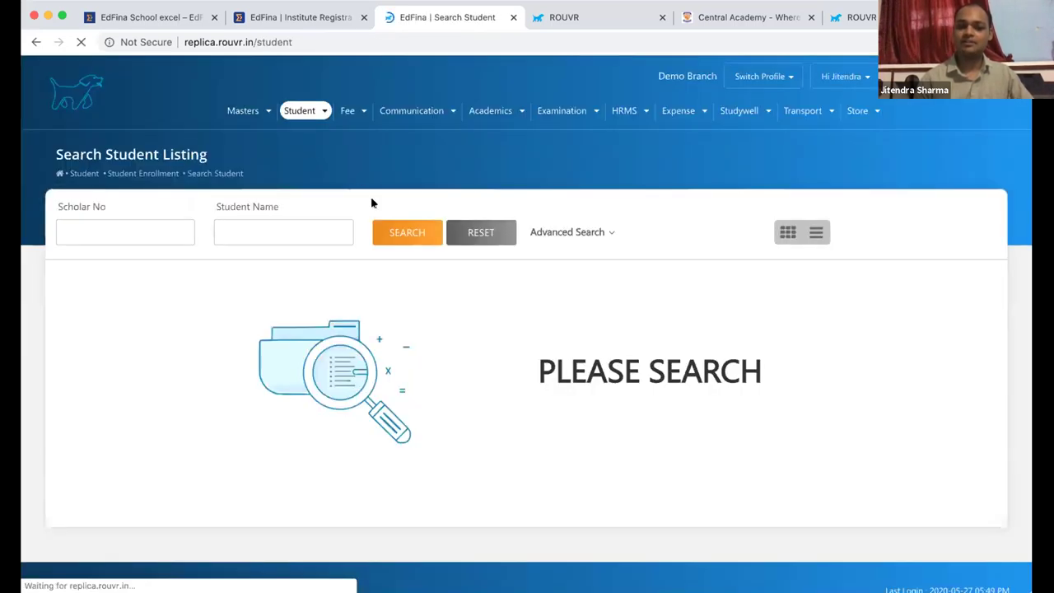
click(595, 233)
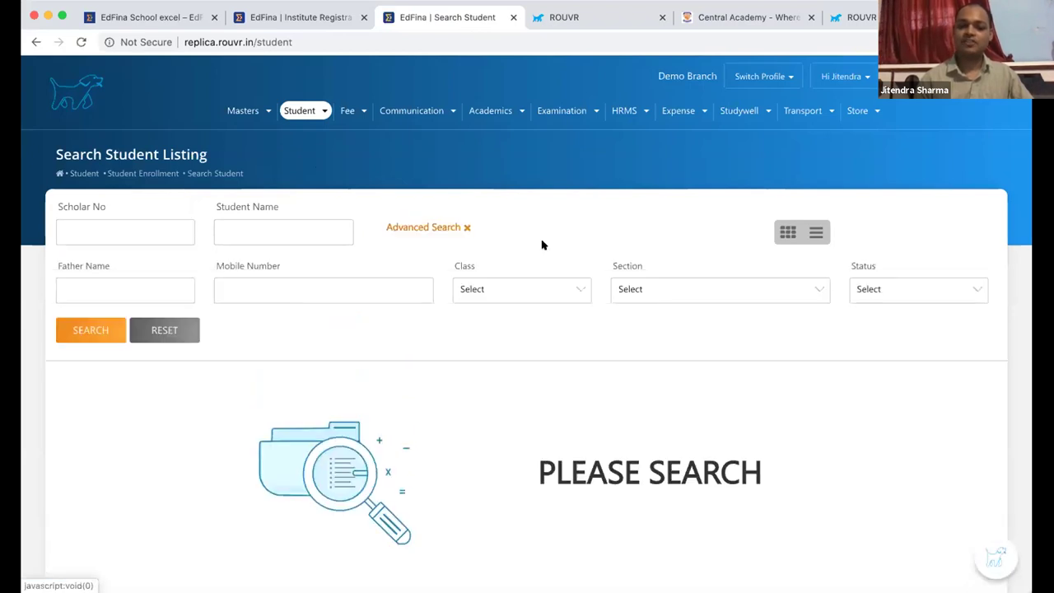
click(90, 331)
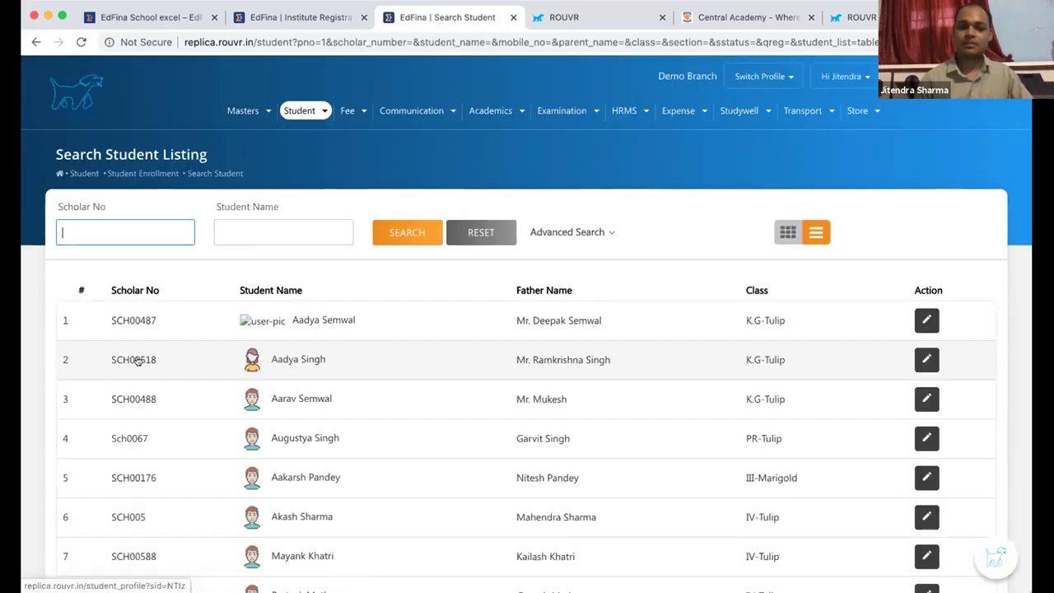
Open the second listed student's profile and highlight the class the student joined in, beside the Joined On date.
click(137, 360)
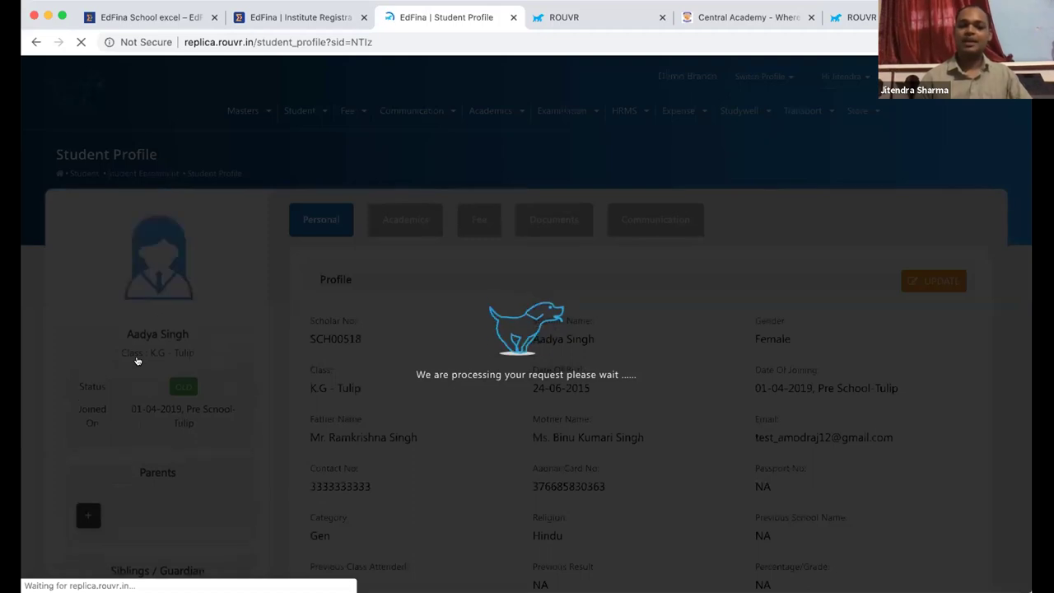
scroll(137, 361, down, 1)
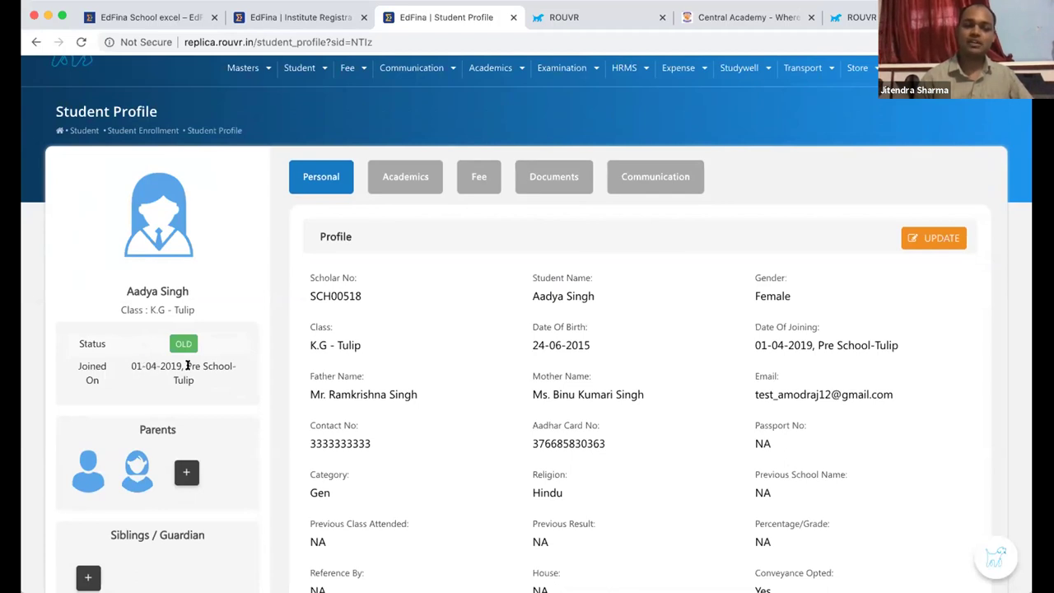
drag(184, 360, 231, 376)
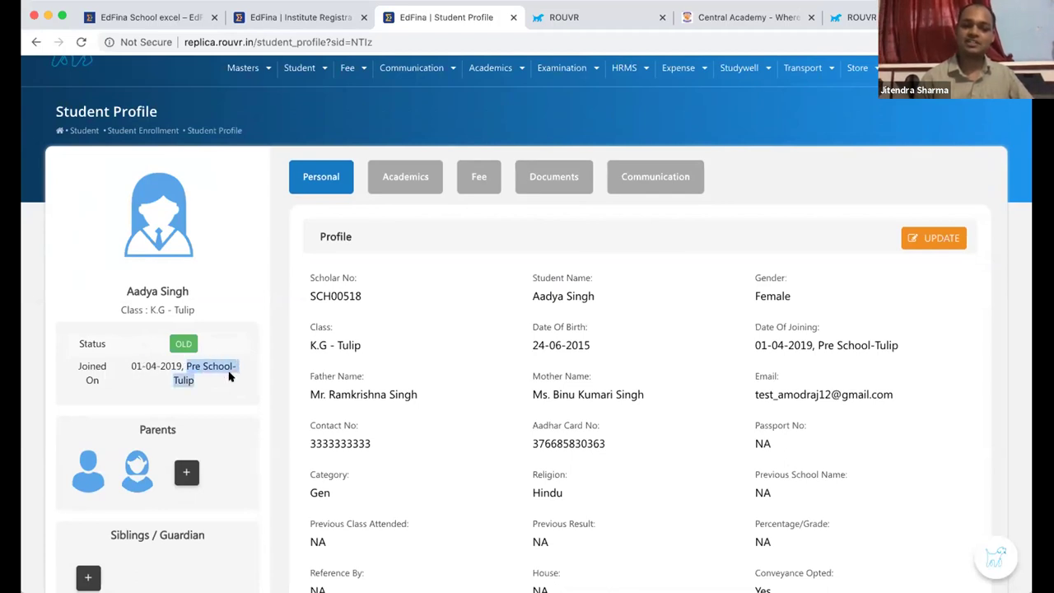
View the mother's details from the student's Parents section and check the option for adding a sibling or guardian.
scroll(231, 376, down, 3)
click(104, 361)
click(124, 360)
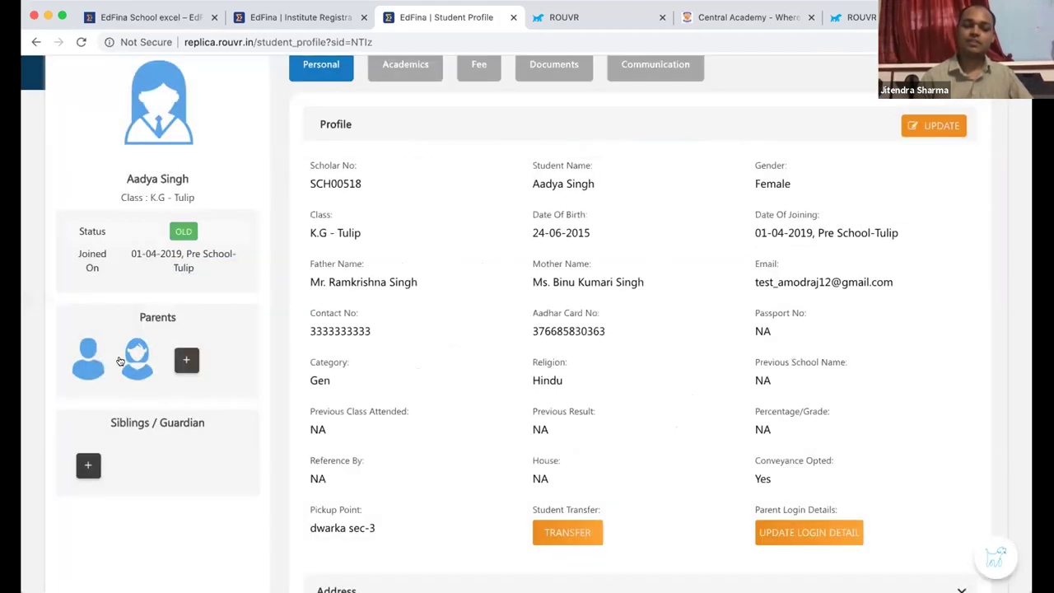
click(119, 359)
click(210, 426)
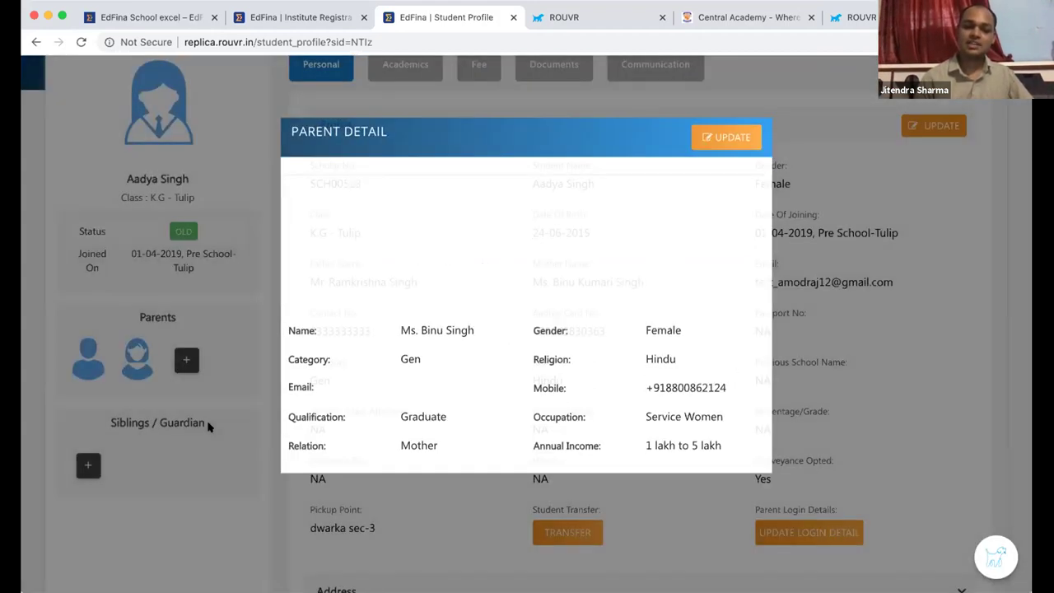
click(88, 468)
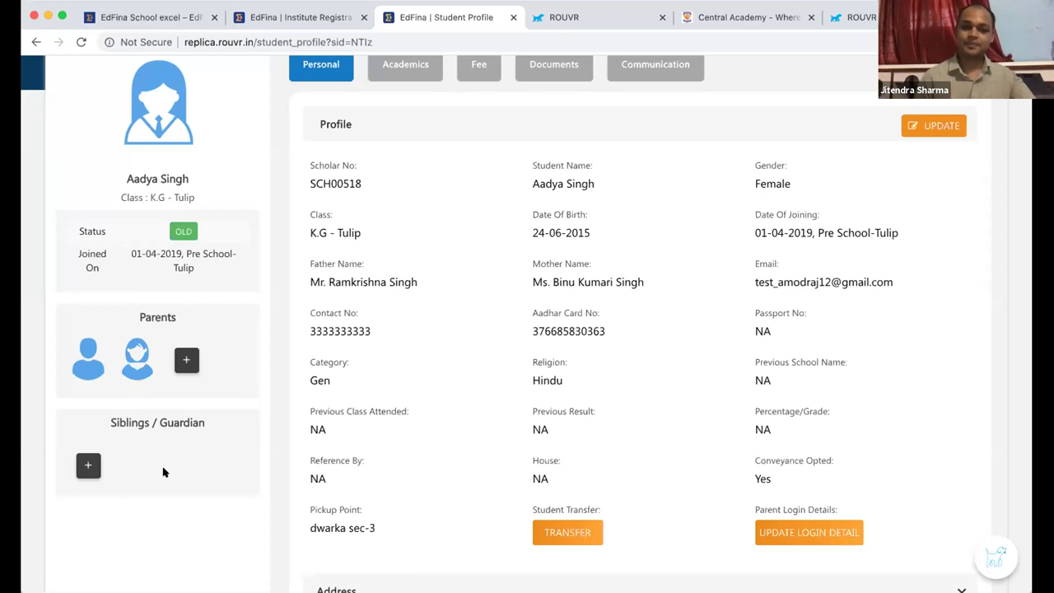
Expand the Address, Medical and Emergency Contact sections of the student's personal profile and review their details.
scroll(163, 472, up, 1)
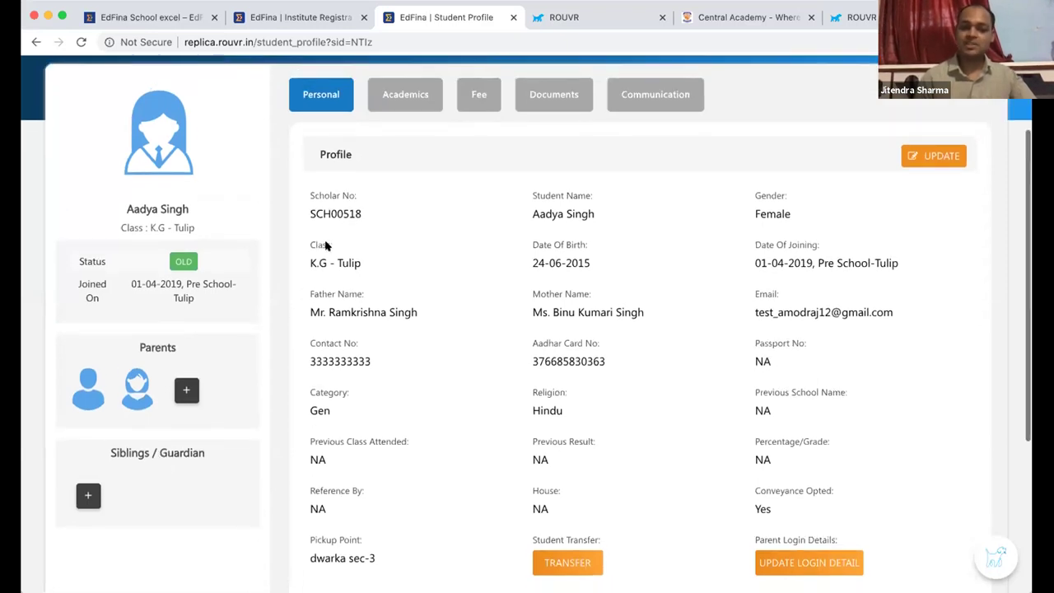
scroll(400, 414, down, 5)
click(400, 414)
scroll(436, 451, down, 5)
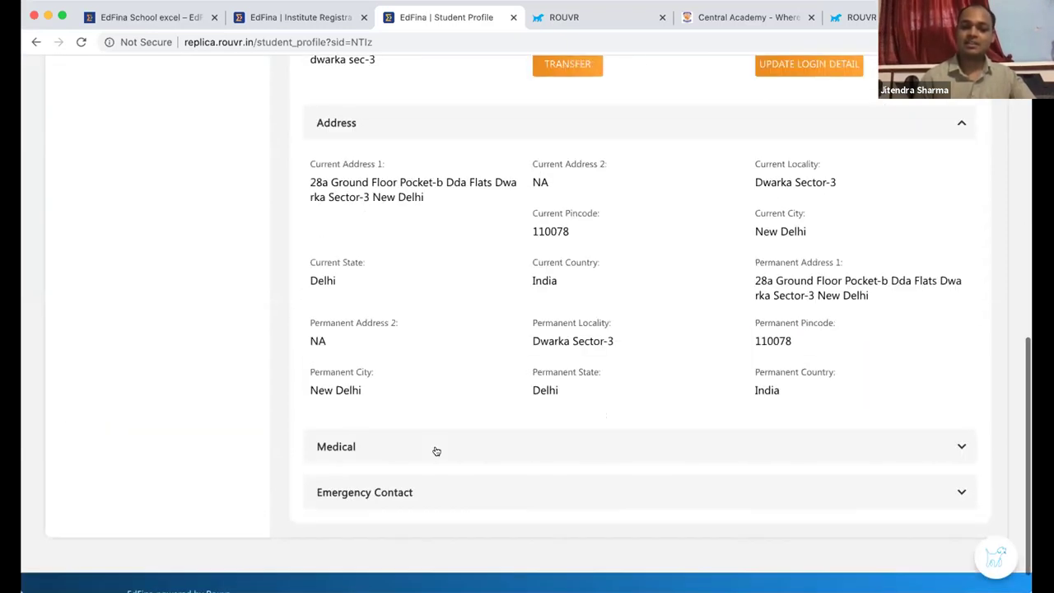
click(436, 449)
click(454, 454)
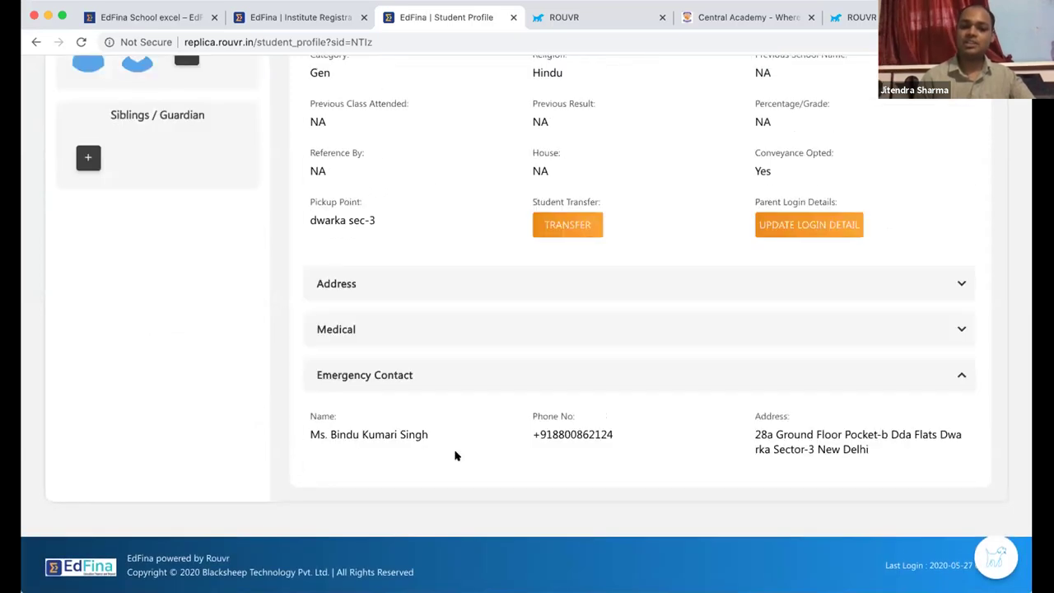
Review the student's attendance and subjects under Academics and the month-by-month fees under Fee.
scroll(454, 455, up, 10)
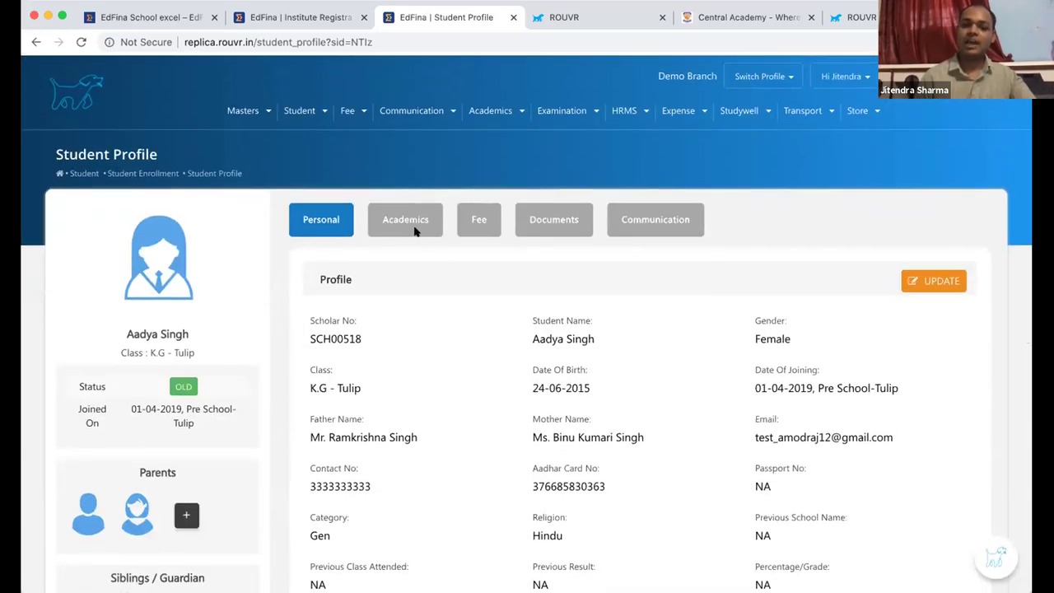
click(414, 231)
scroll(494, 354, down, 1)
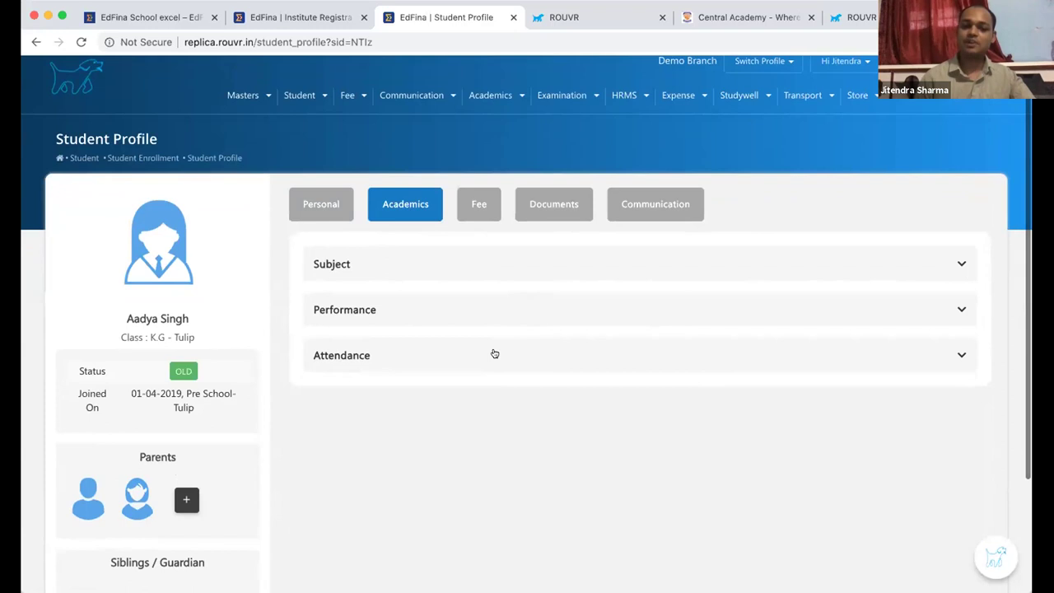
click(494, 354)
click(489, 267)
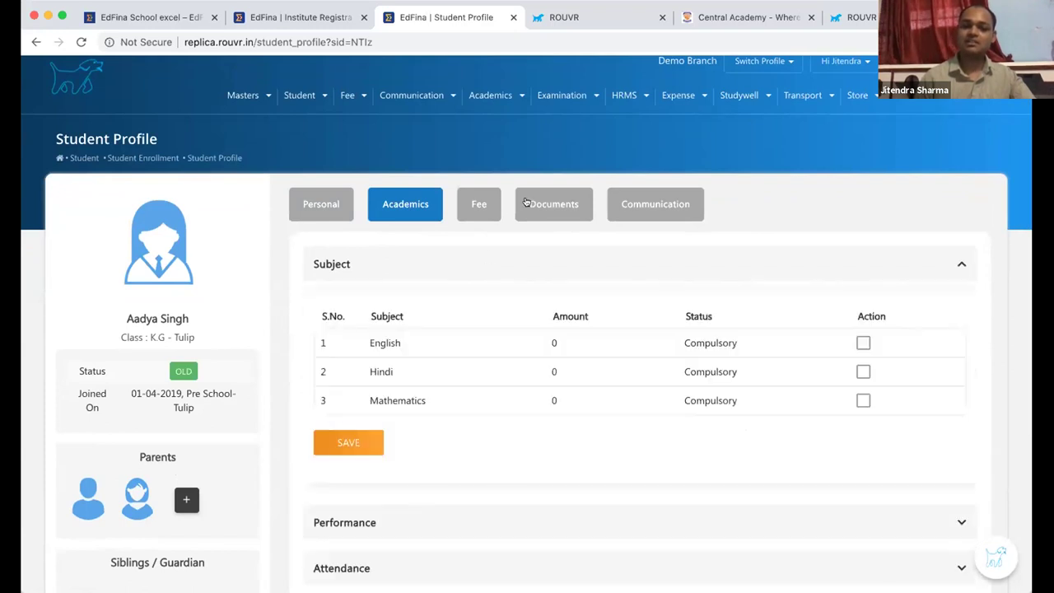
click(478, 207)
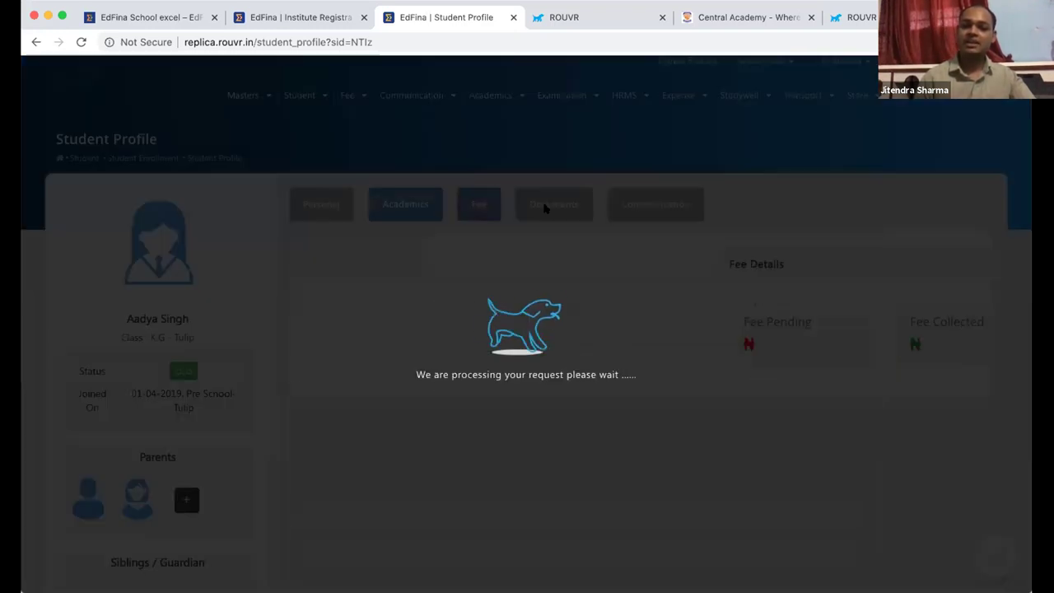
scroll(541, 220, down, 6)
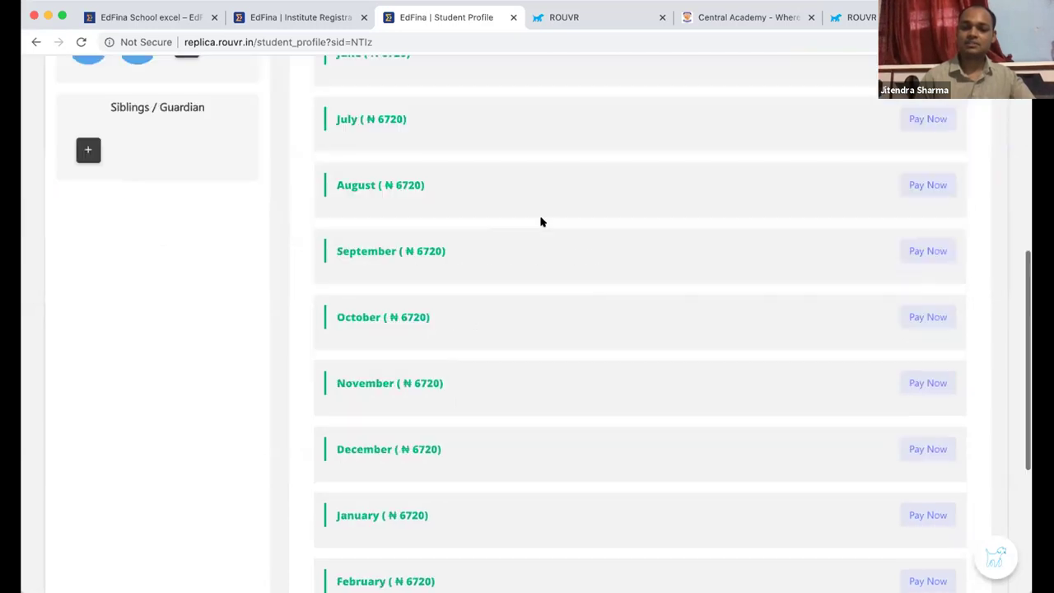
View the student's document listing, and review the Phone Log and Appointment List under Communication.
scroll(541, 221, up, 7)
click(552, 219)
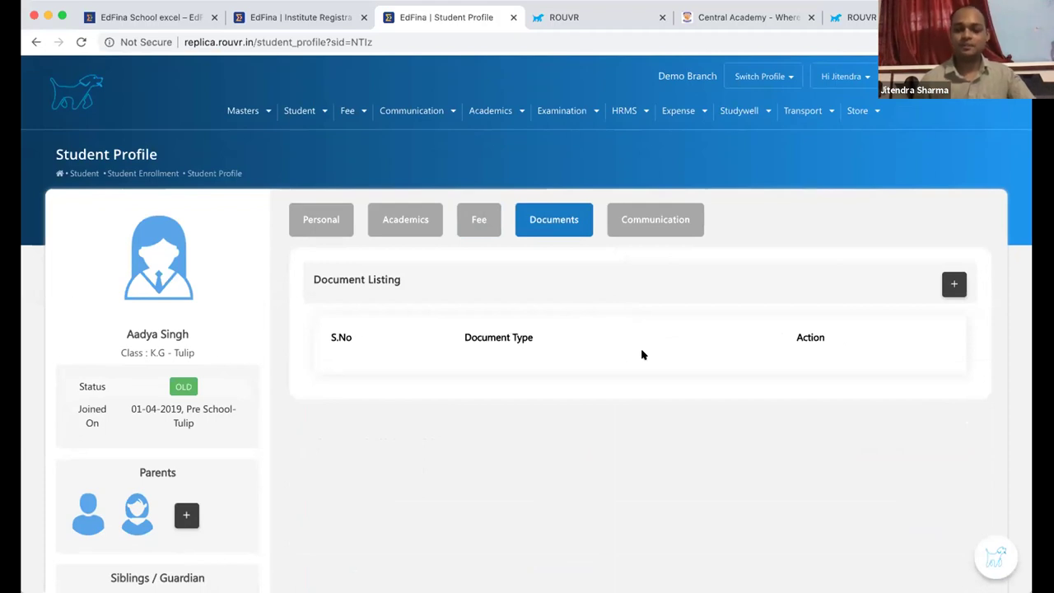
click(668, 221)
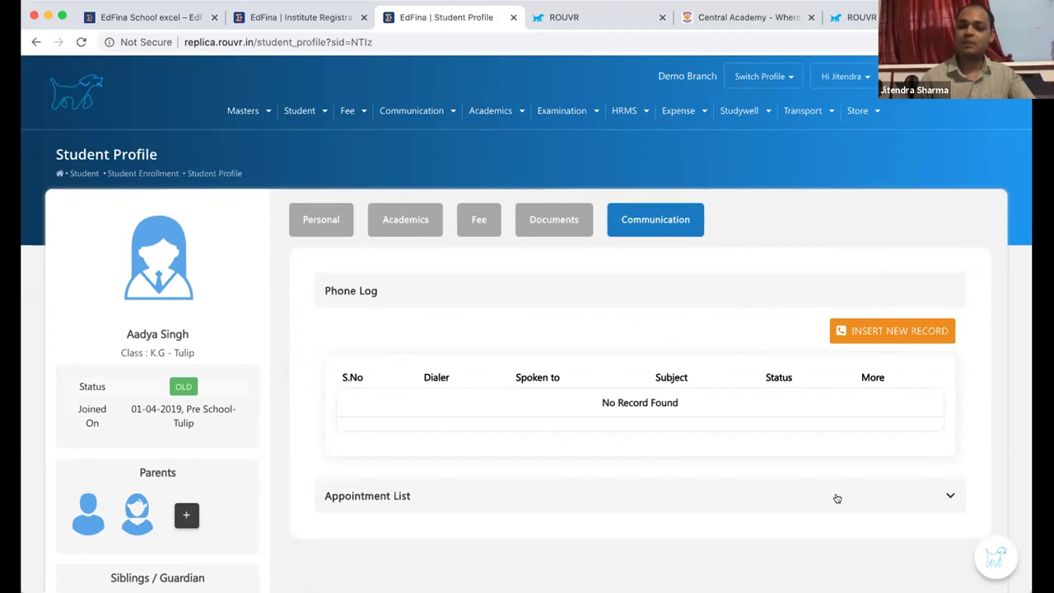
scroll(836, 498, down, 3)
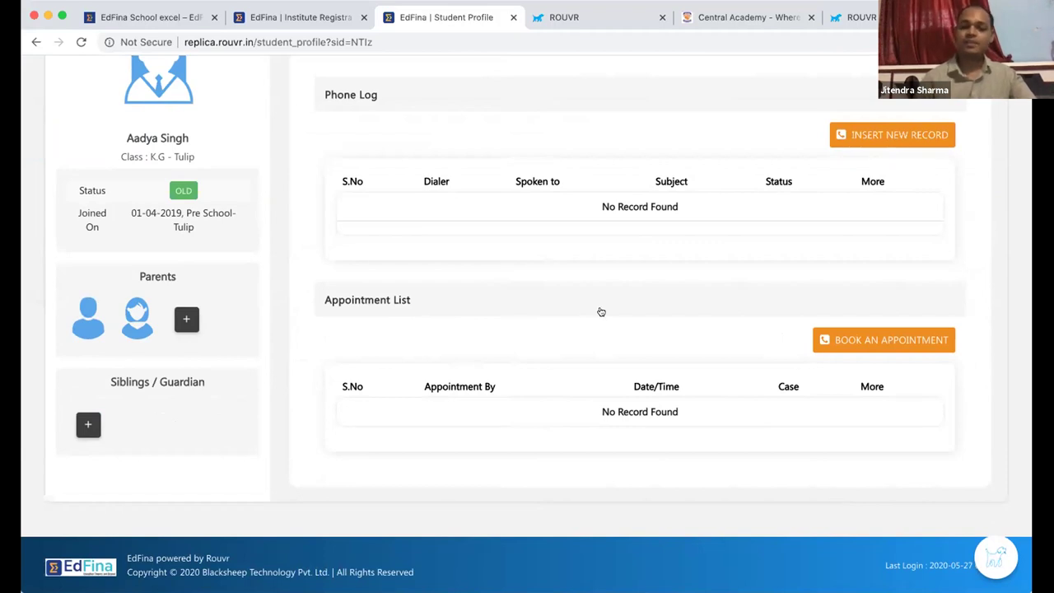
Open the Branch Admin account options.
scroll(582, 306, up, 3)
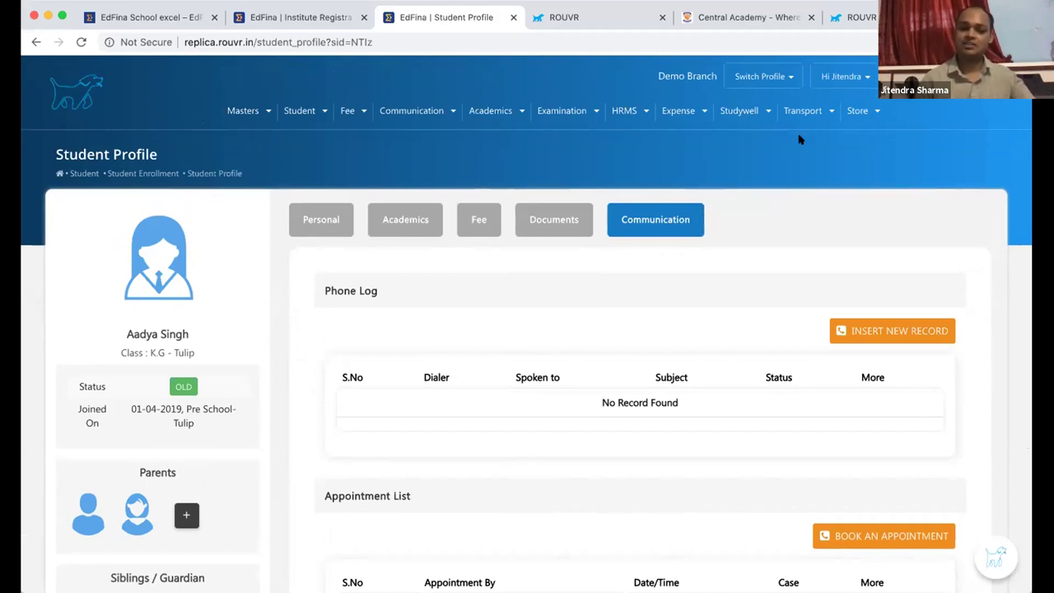
scroll(797, 137, down, 1)
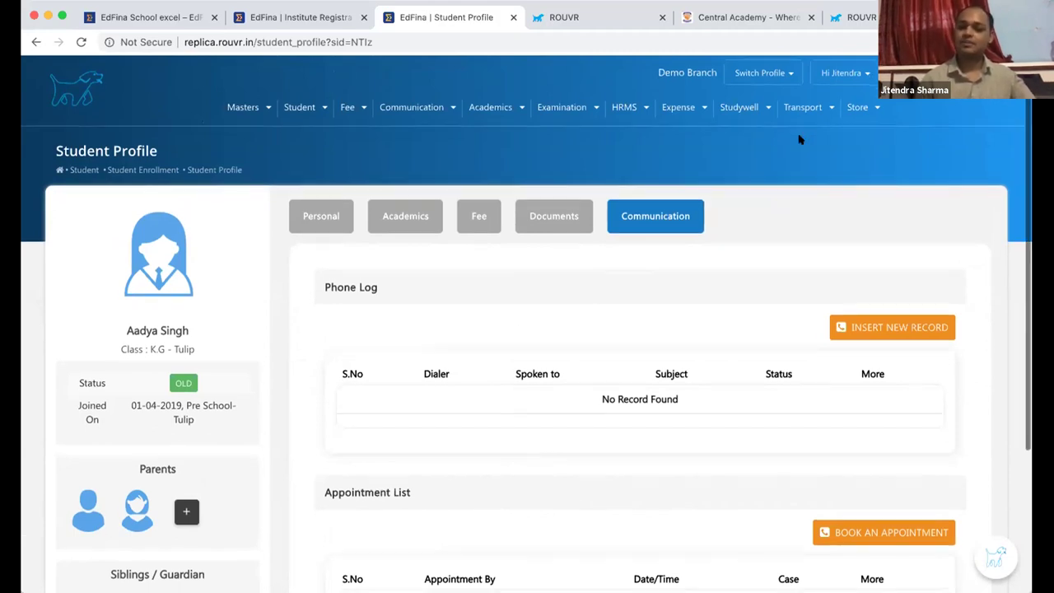
click(830, 76)
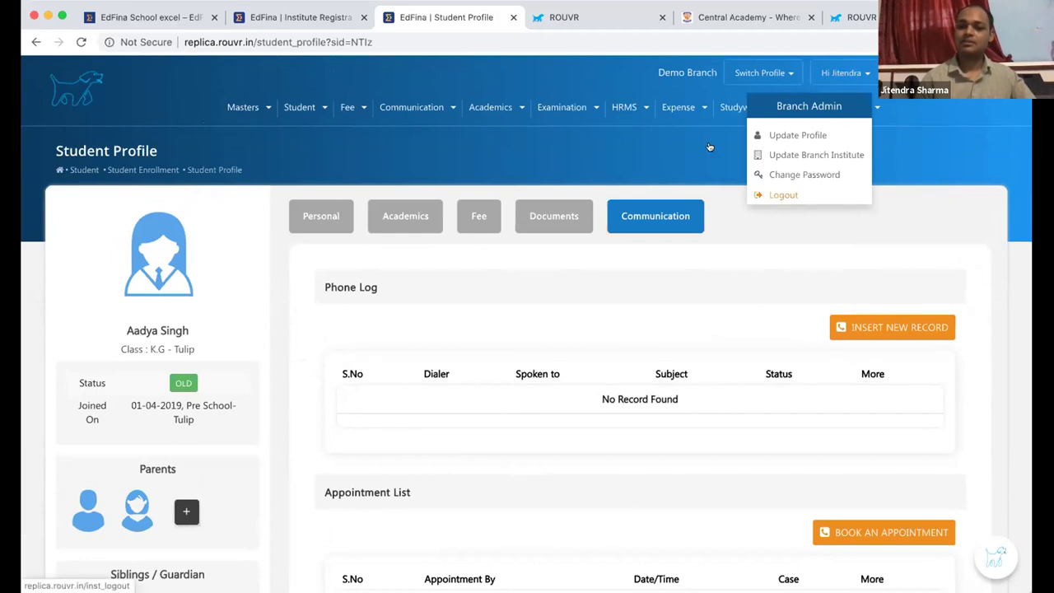